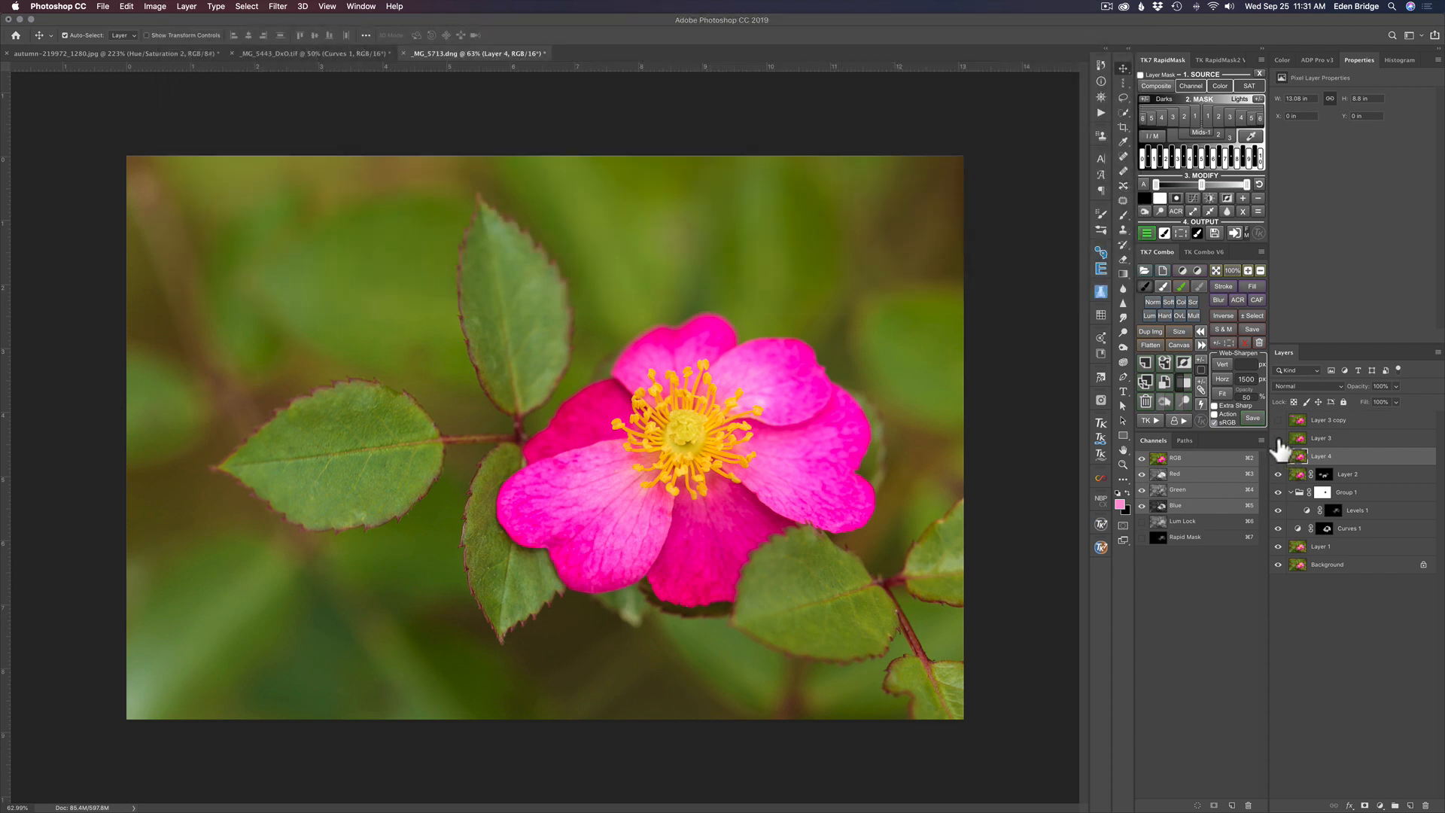
- Compare the flower image with Layer 3 and Layer 3 copy shown and hidden, leaving both layers hidden
{"action": "left_click", "coordinate": [1278, 438]}
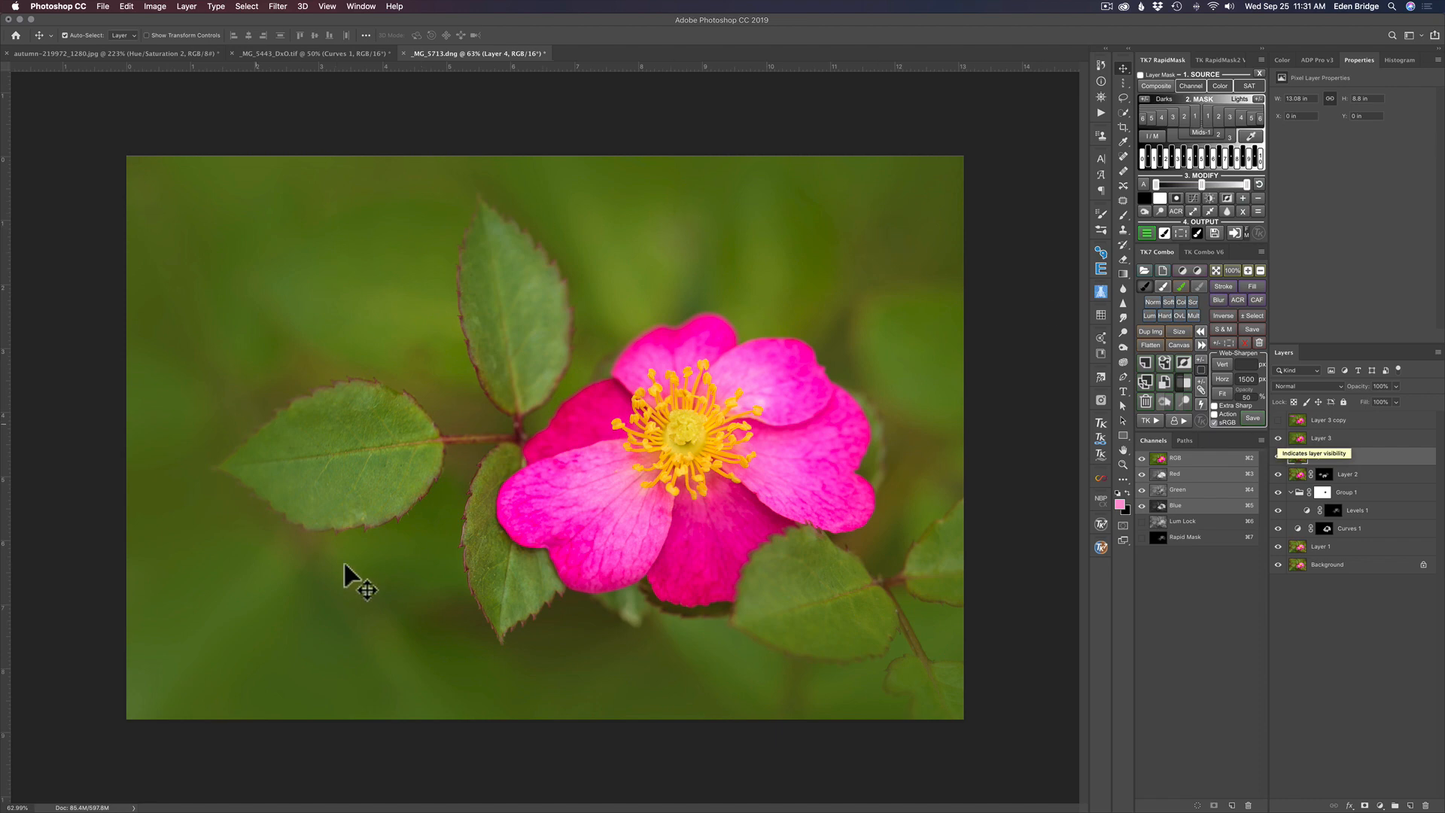
{"action": "left_click", "coordinate": [1280, 439]}
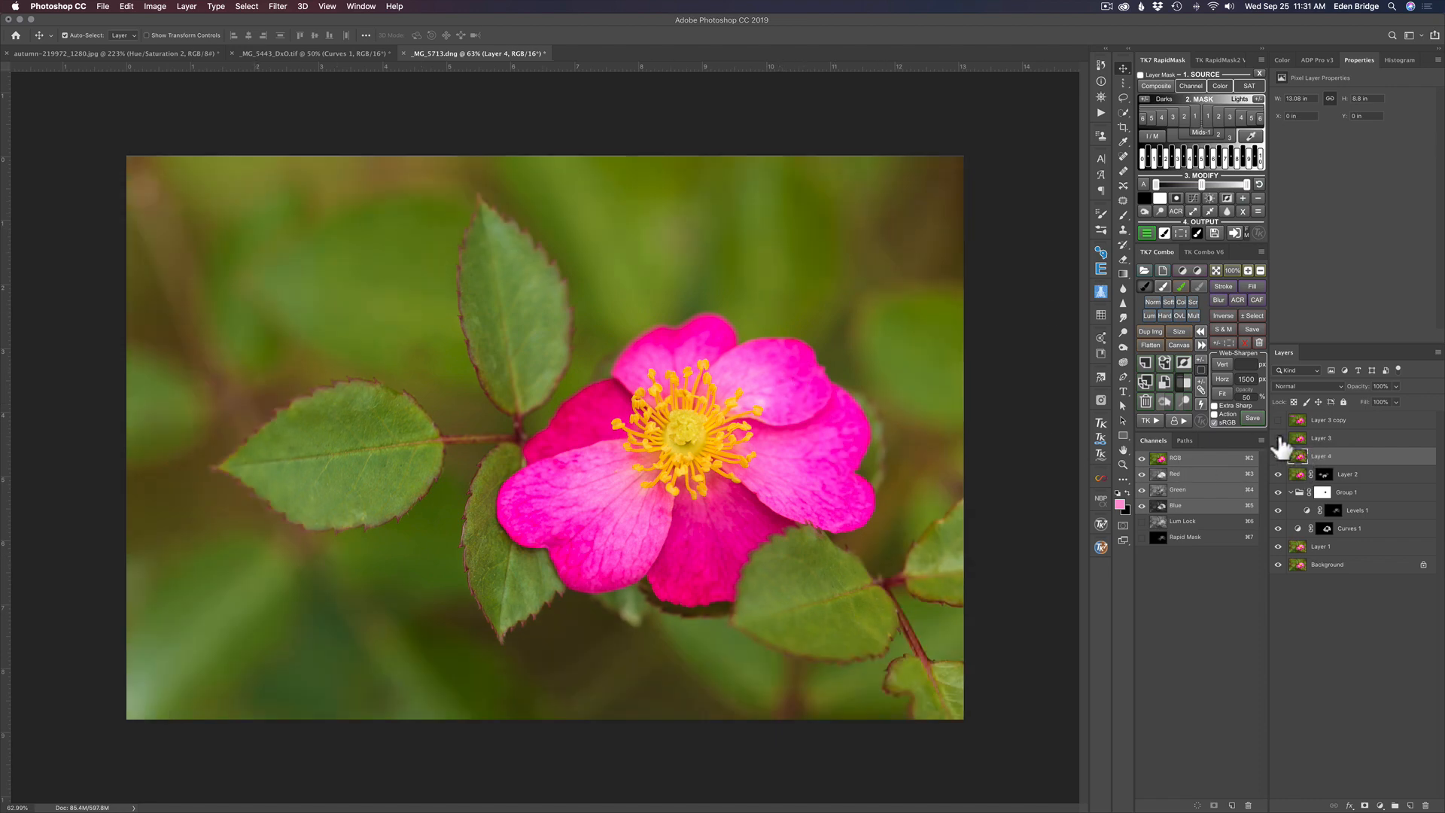
{"action": "left_click", "coordinate": [1279, 439]}
{"action": "left_click", "coordinate": [1278, 439]}
{"action": "left_click", "coordinate": [1279, 439]}
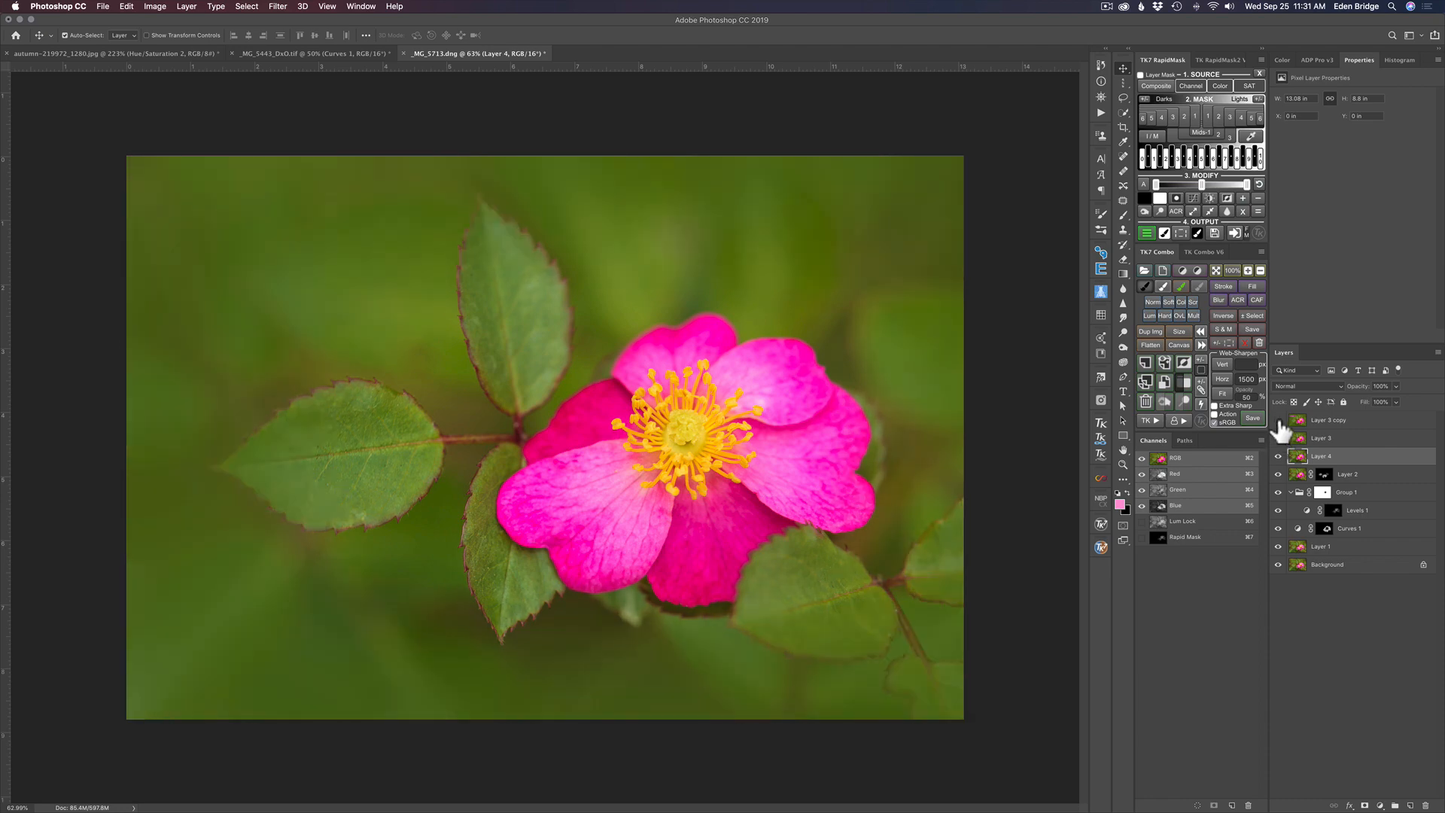
{"action": "left_click", "coordinate": [1279, 421]}
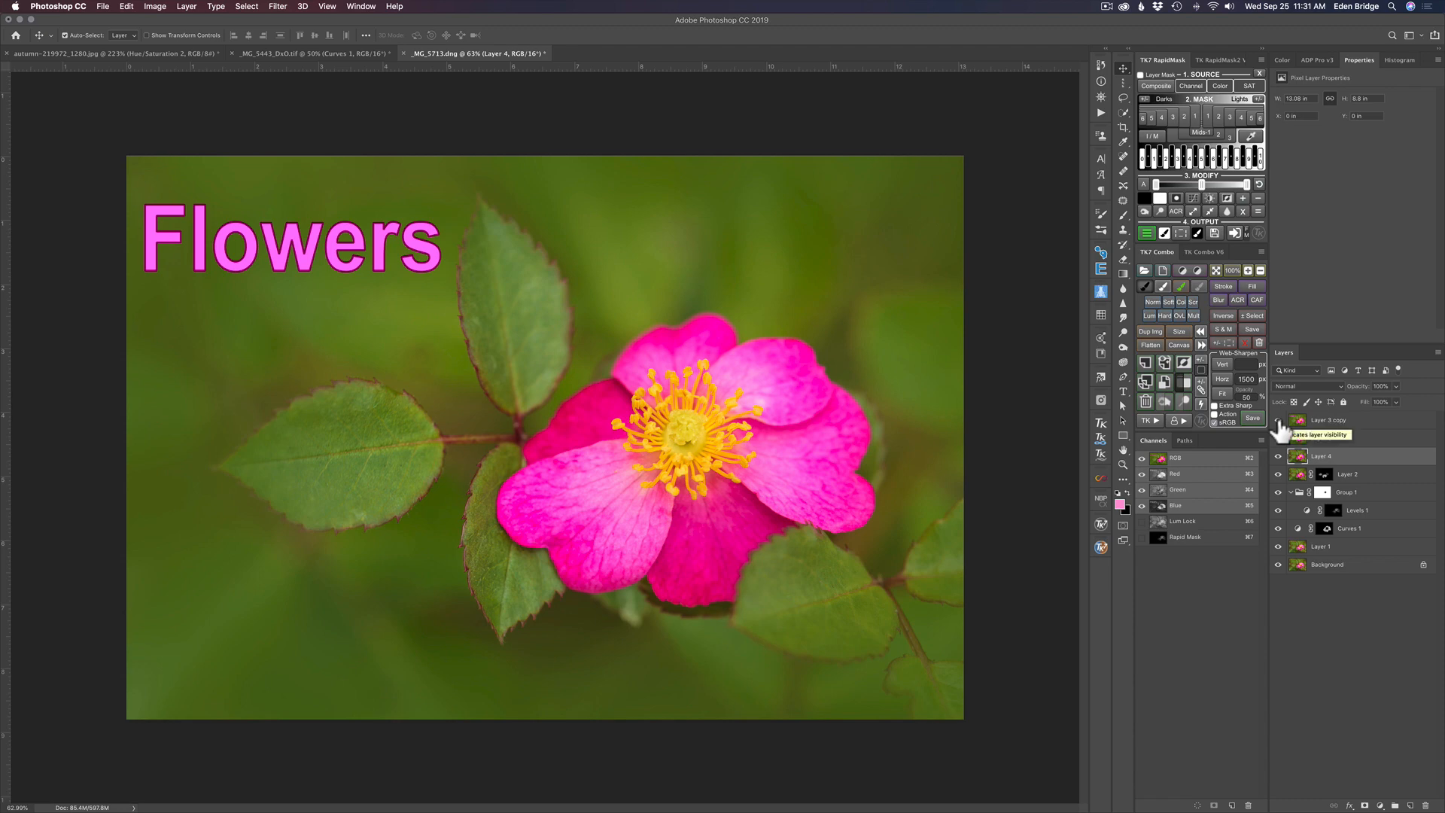
{"action": "left_click", "coordinate": [1278, 420]}
{"action": "left_click", "coordinate": [1278, 438]}
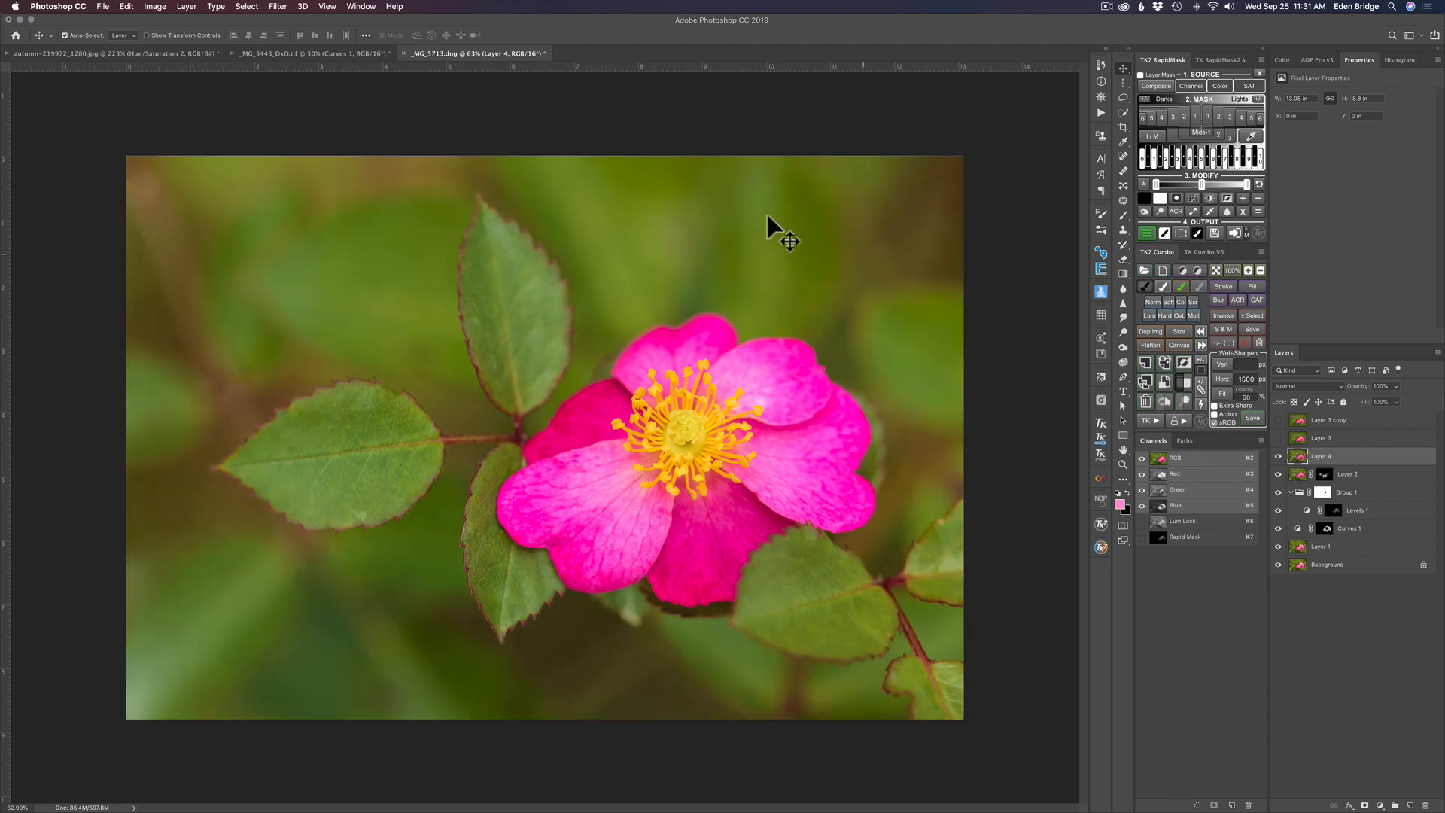
- Open Layer 4 in the Topaz Studio 2 filter
{"action": "left_click", "coordinate": [278, 7]}
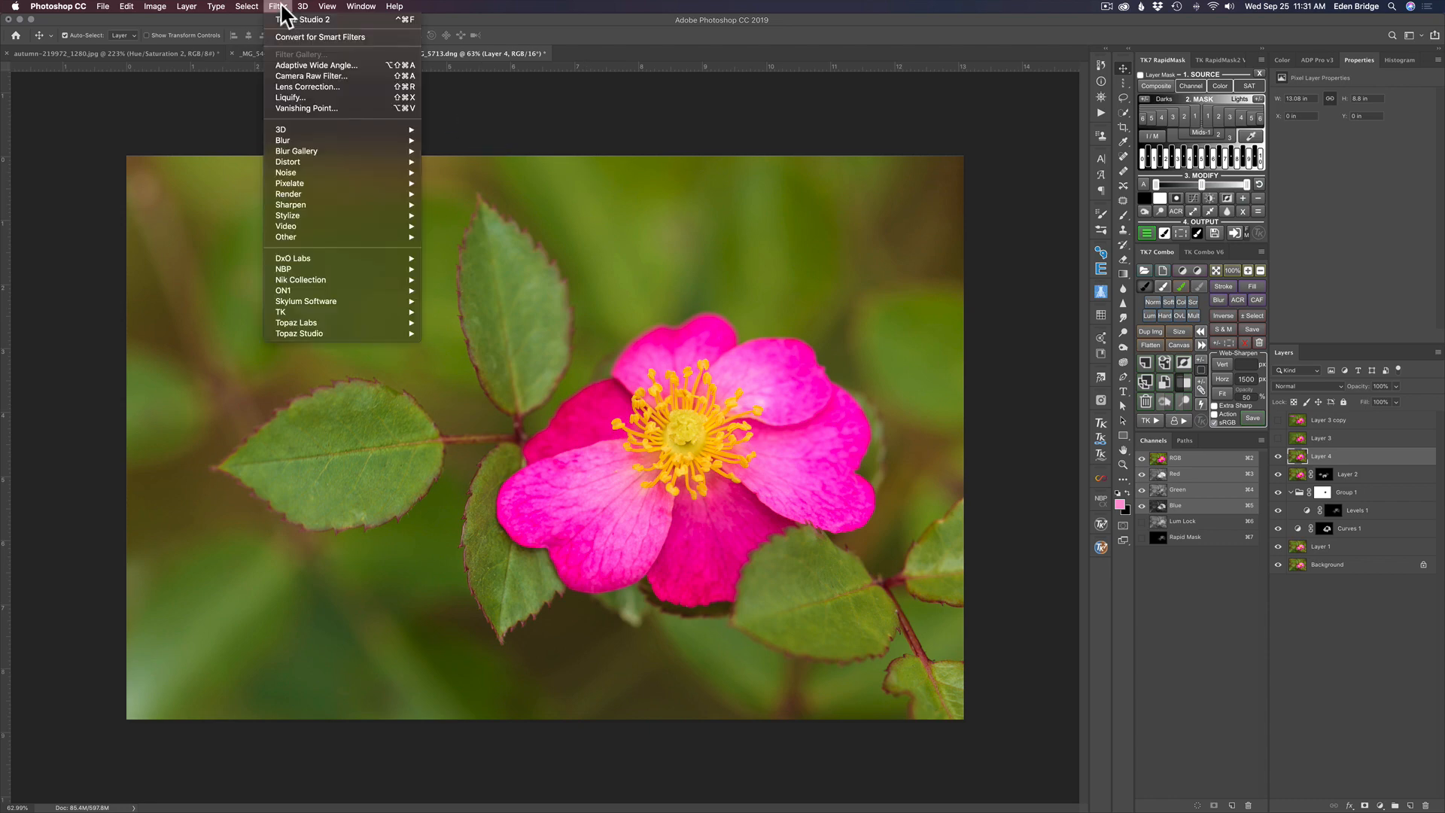
{"action": "mouse_move", "coordinate": [310, 325]}
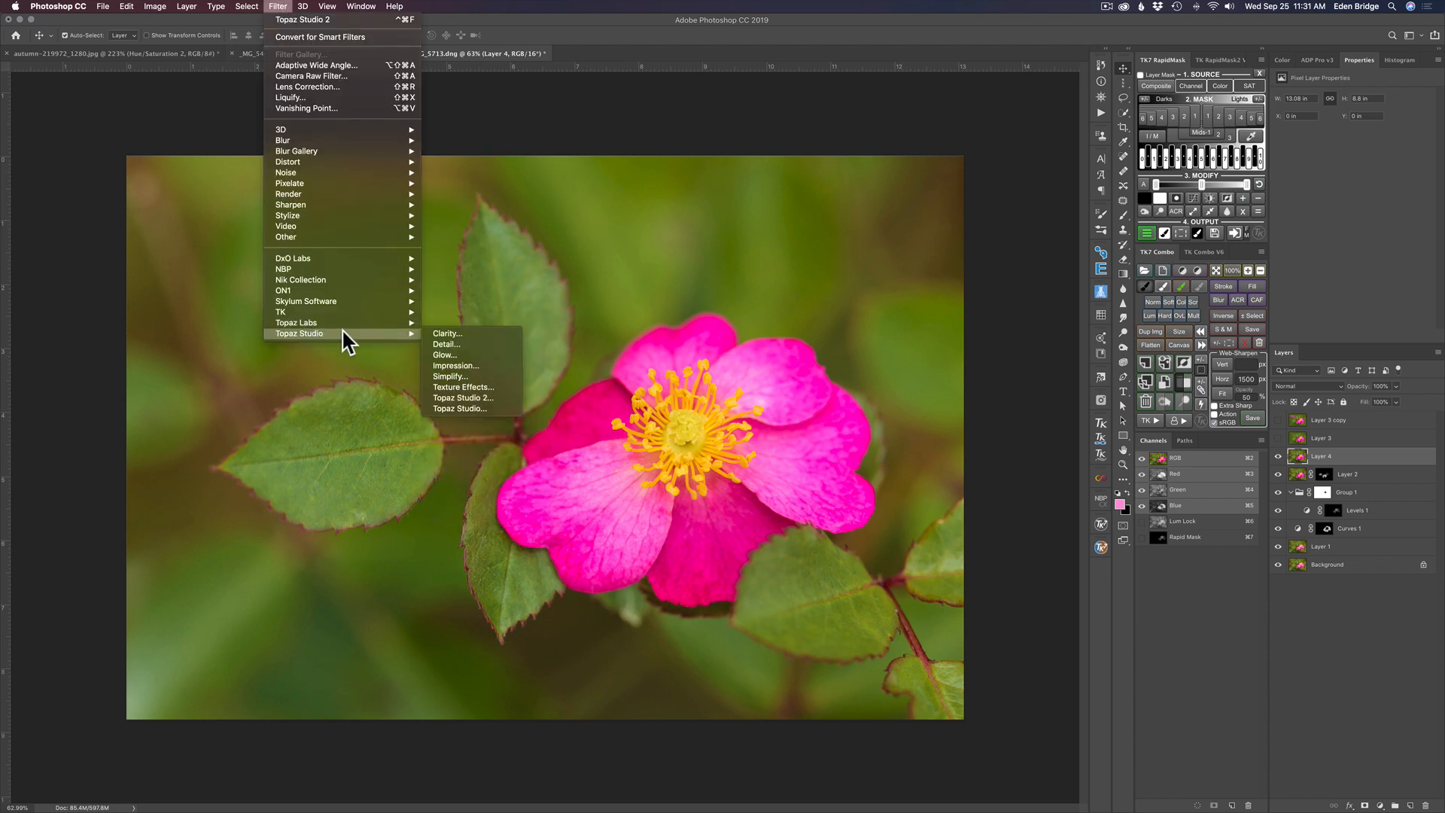
{"action": "left_click", "coordinate": [482, 398]}
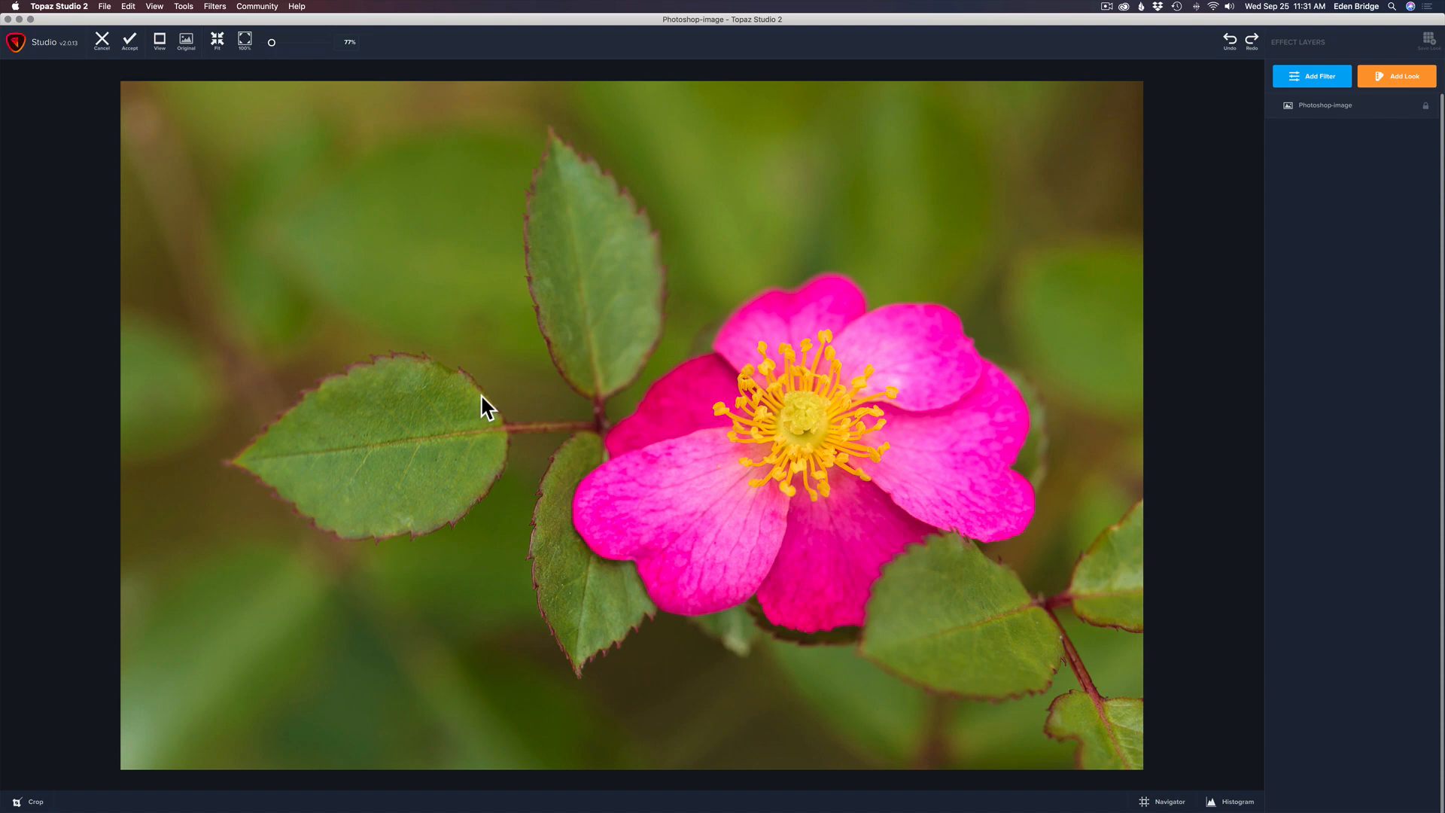
- Add a Vignette filter with strength 0.76, size 0.79, transition 0.67 and roundness 0.76
{"action": "left_click", "coordinate": [1311, 89]}
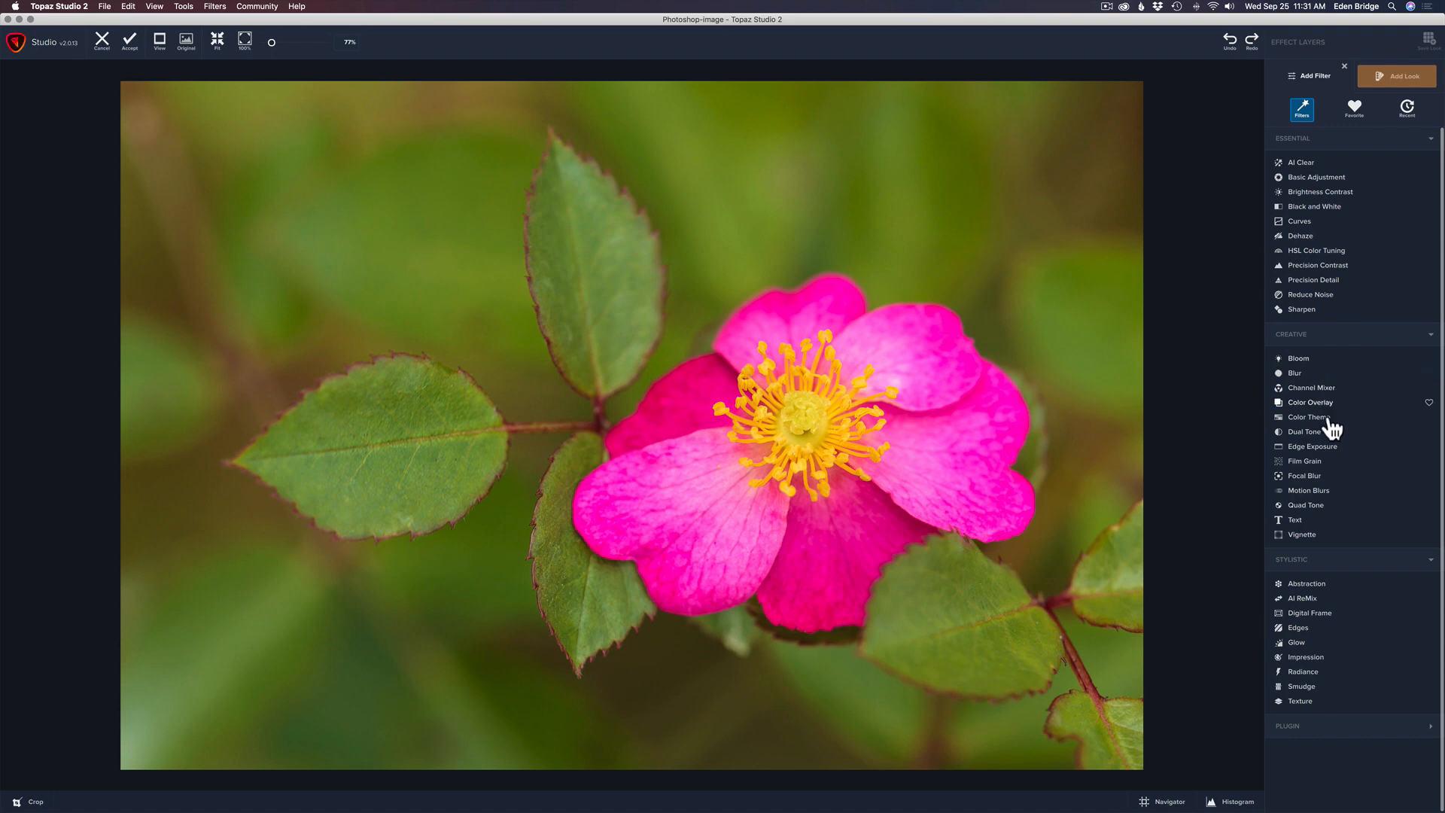
{"action": "left_click", "coordinate": [1302, 536]}
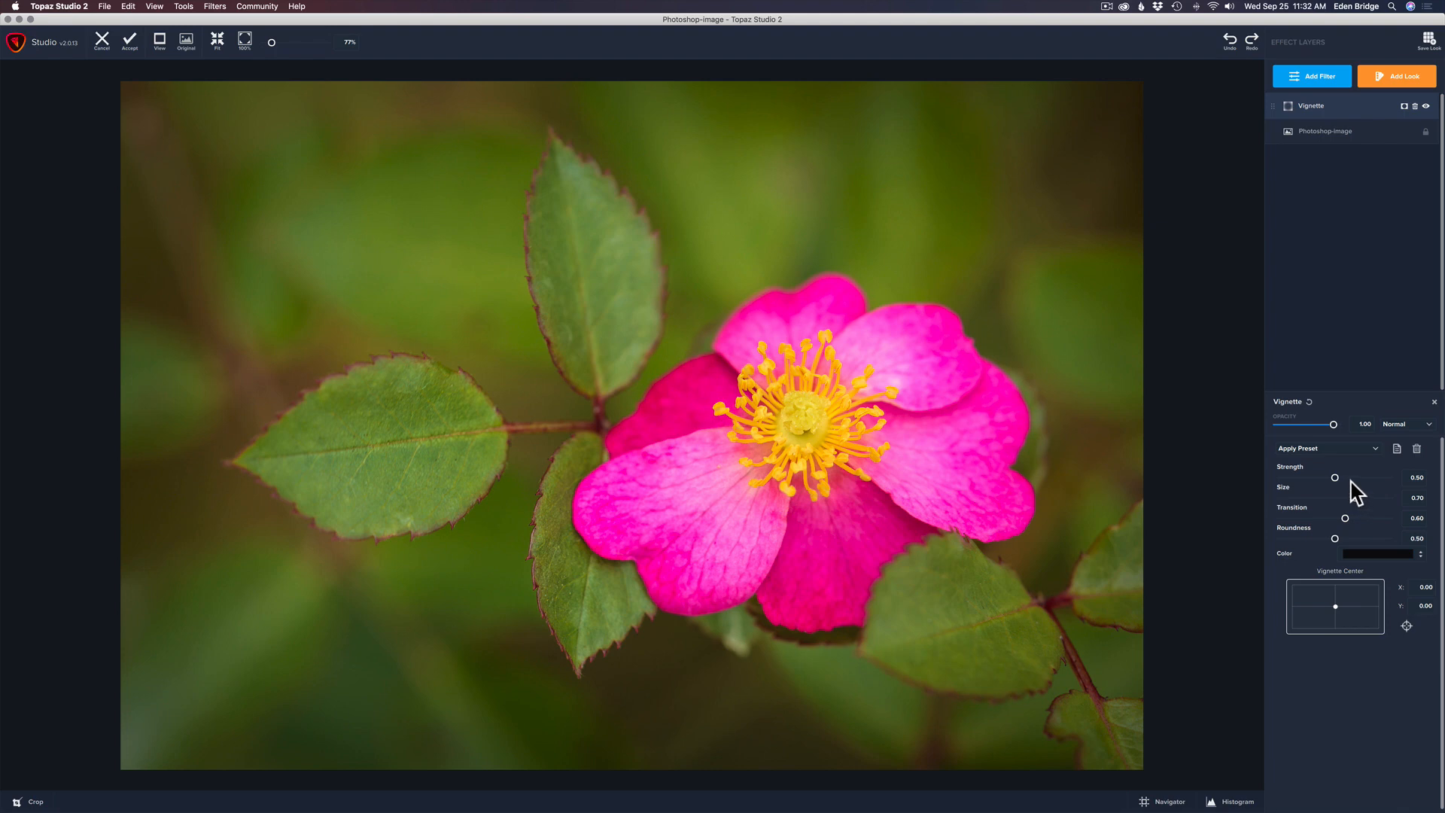
{"action": "left_click_drag", "start_coordinate": [1336, 477], "coordinate": [1366, 535]}
{"action": "left_click", "coordinate": [1334, 538]}
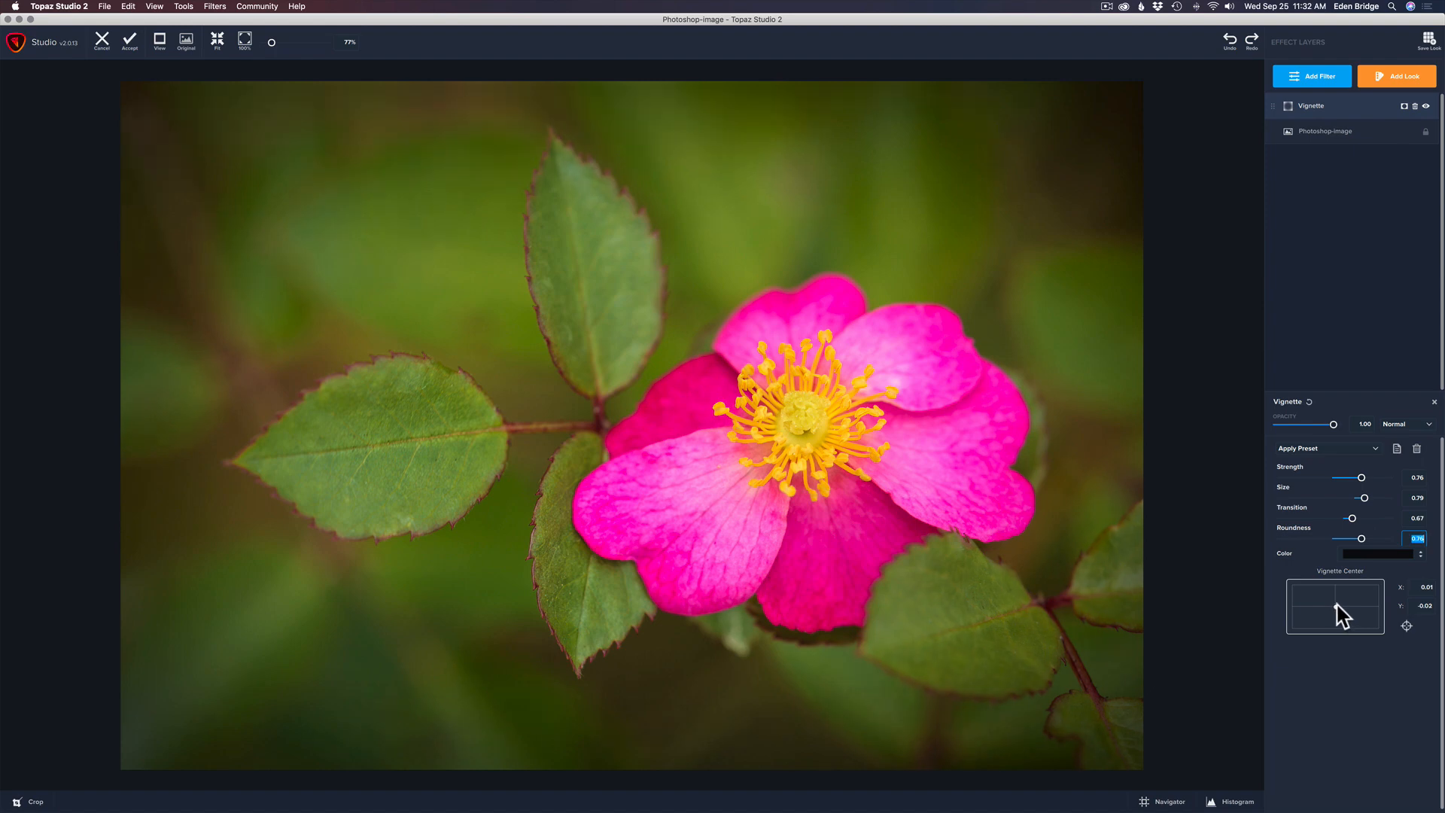
- Try several vignette centres on the image, finishing just beside the flower's stamens at X 0.21, Y 0.04
{"action": "mouse_move", "coordinate": [1337, 604]}
{"action": "left_mouse_down"}
{"action": "mouse_move", "coordinate": [1354, 593]}
{"action": "mouse_move", "coordinate": [1325, 596]}
{"action": "mouse_move", "coordinate": [1331, 608]}
{"action": "mouse_move", "coordinate": [1362, 591]}
{"action": "mouse_move", "coordinate": [1330, 592]}
{"action": "mouse_move", "coordinate": [1337, 606]}
{"action": "left_mouse_up"}
{"action": "left_click", "coordinate": [1407, 627]}
{"action": "left_click", "coordinate": [804, 422]}
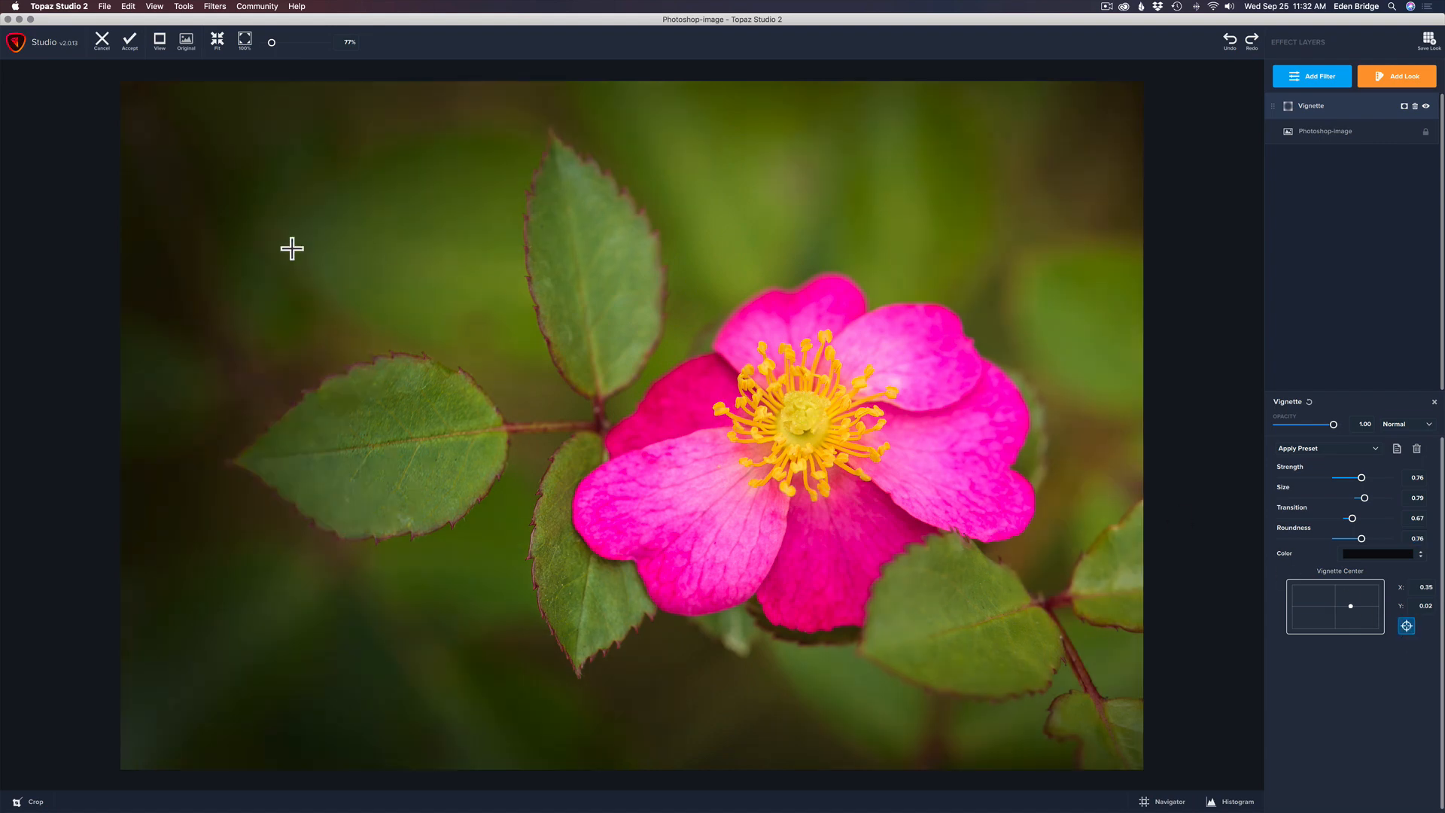
{"action": "left_click", "coordinate": [292, 249]}
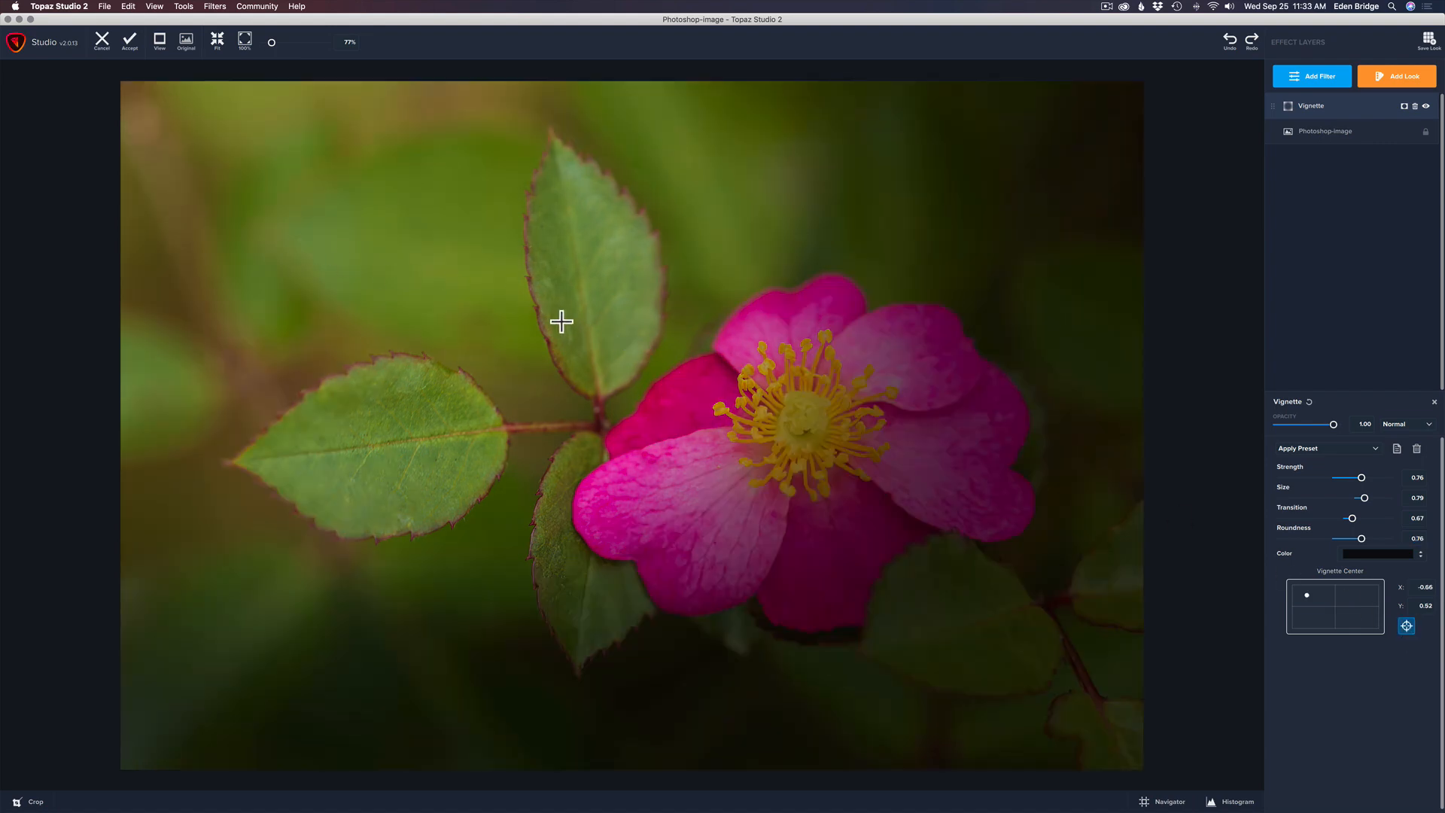
{"action": "left_click", "coordinate": [799, 414]}
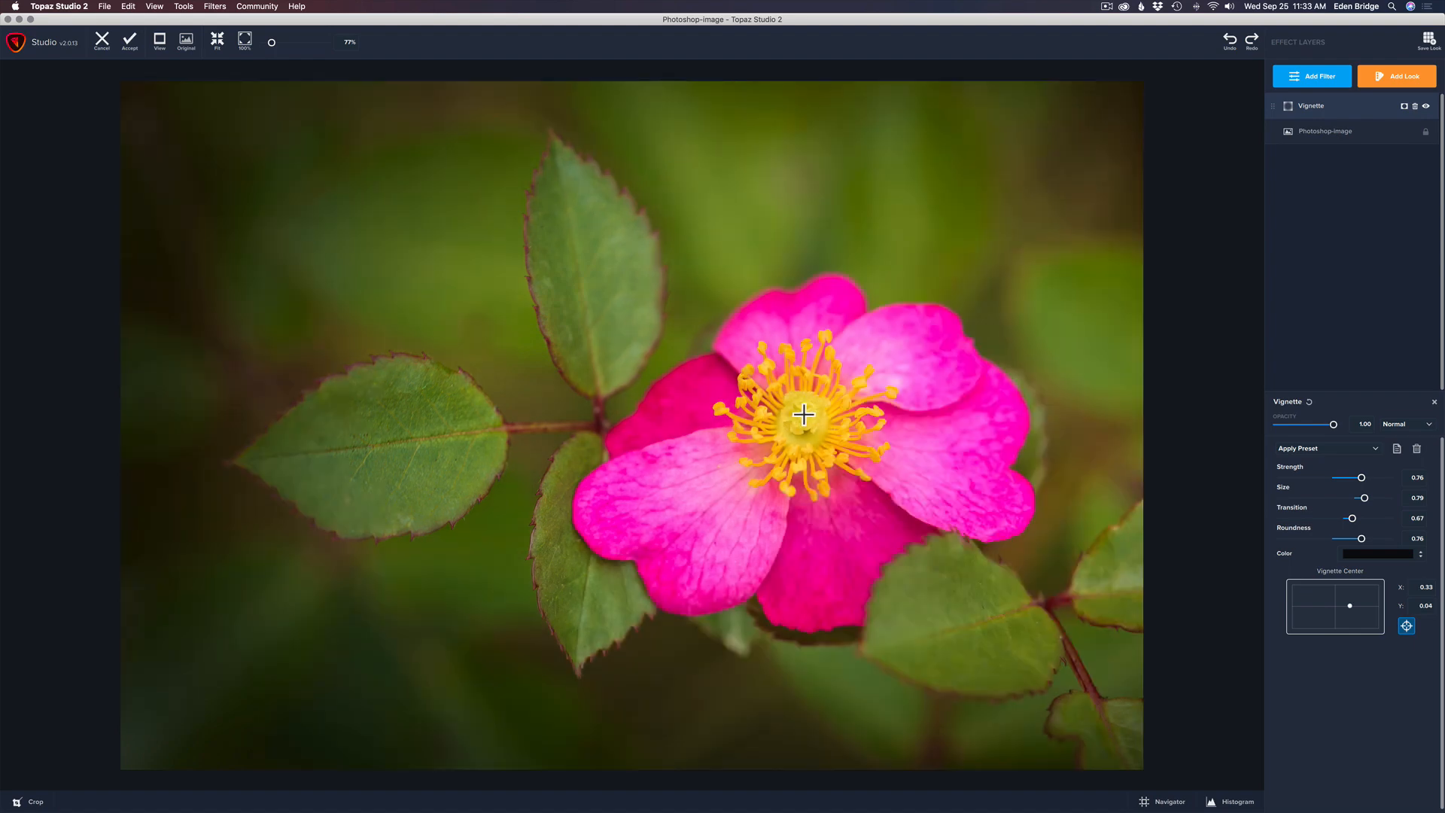
{"action": "left_click", "coordinate": [737, 413]}
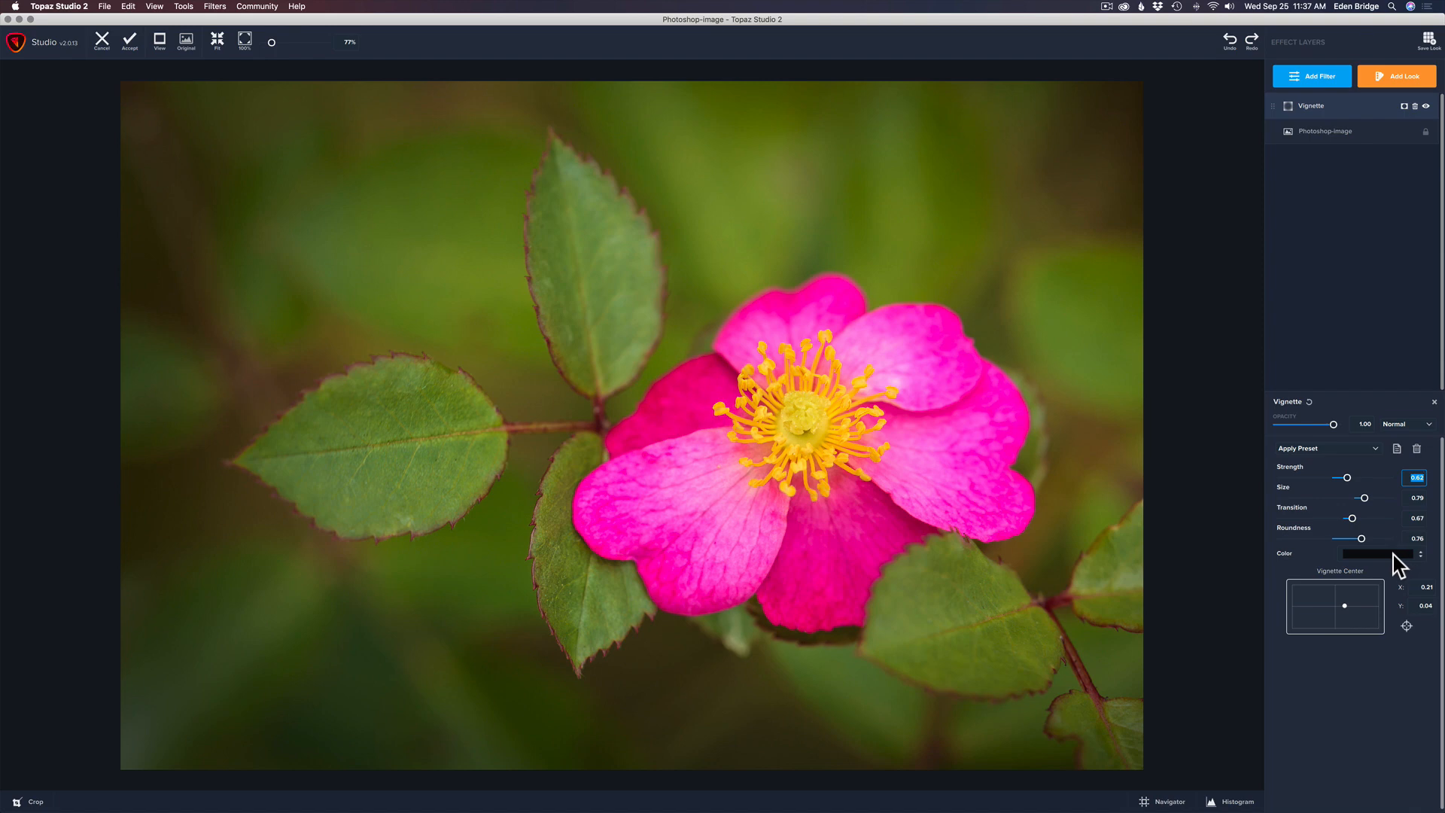
- Sample a background green as the vignette colour with opacity reduced to 0.00 for picking, and restore opacity to 1.00
{"action": "left_click", "coordinate": [1394, 557]}
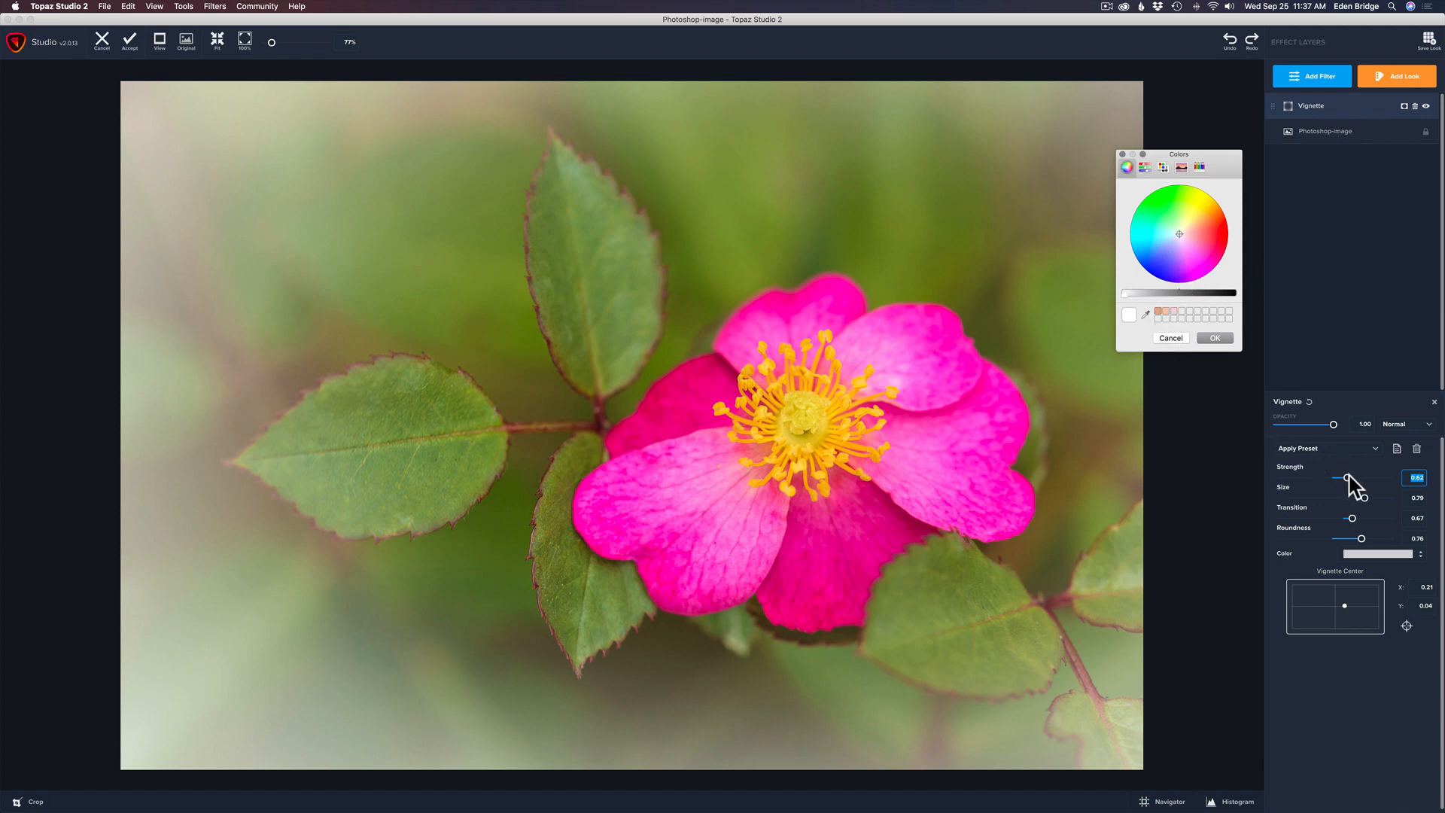
{"action": "left_click_drag", "start_coordinate": [1333, 424], "coordinate": [1258, 421]}
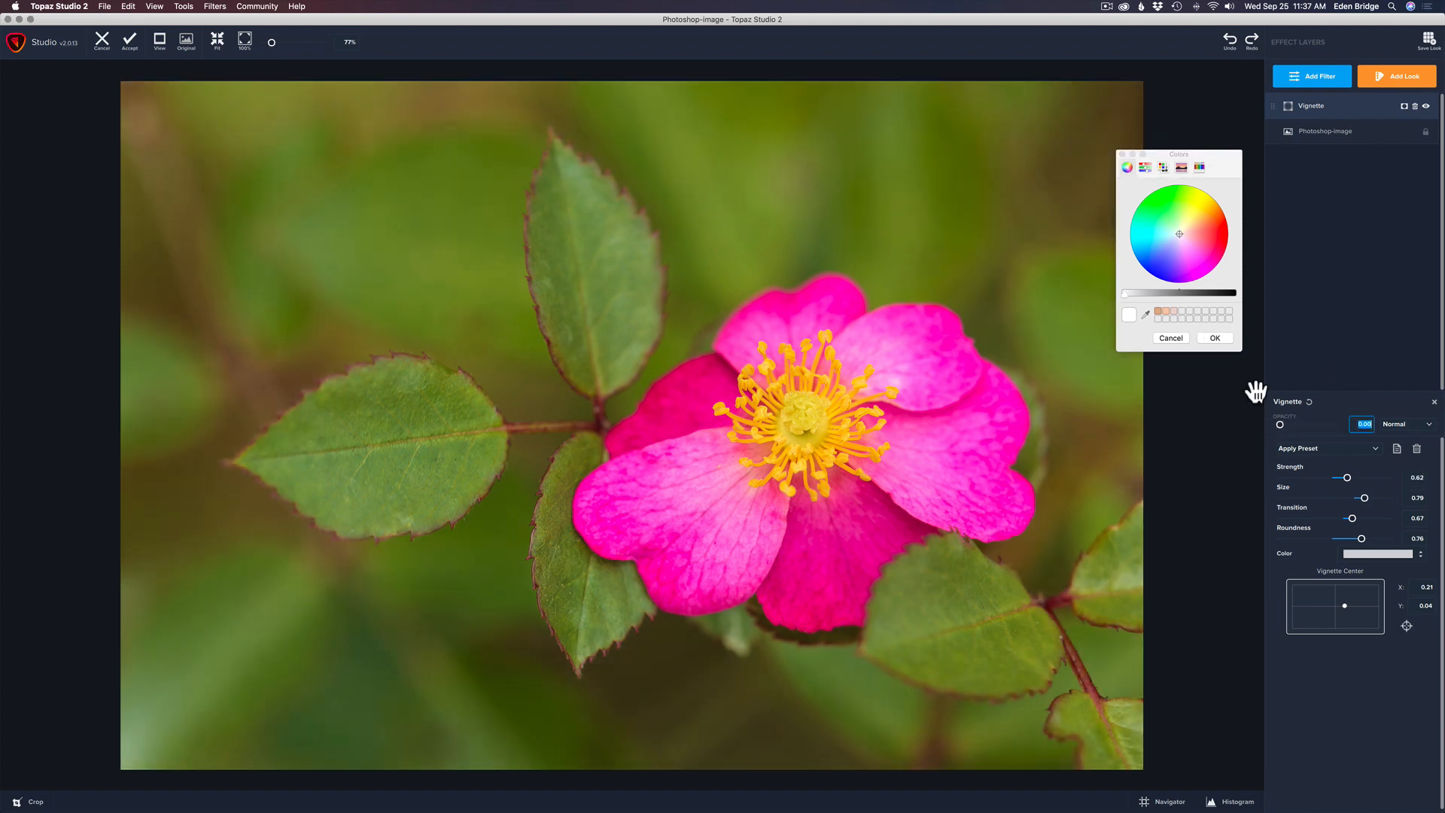
{"action": "left_click", "coordinate": [1145, 315]}
{"action": "left_click", "coordinate": [367, 196]}
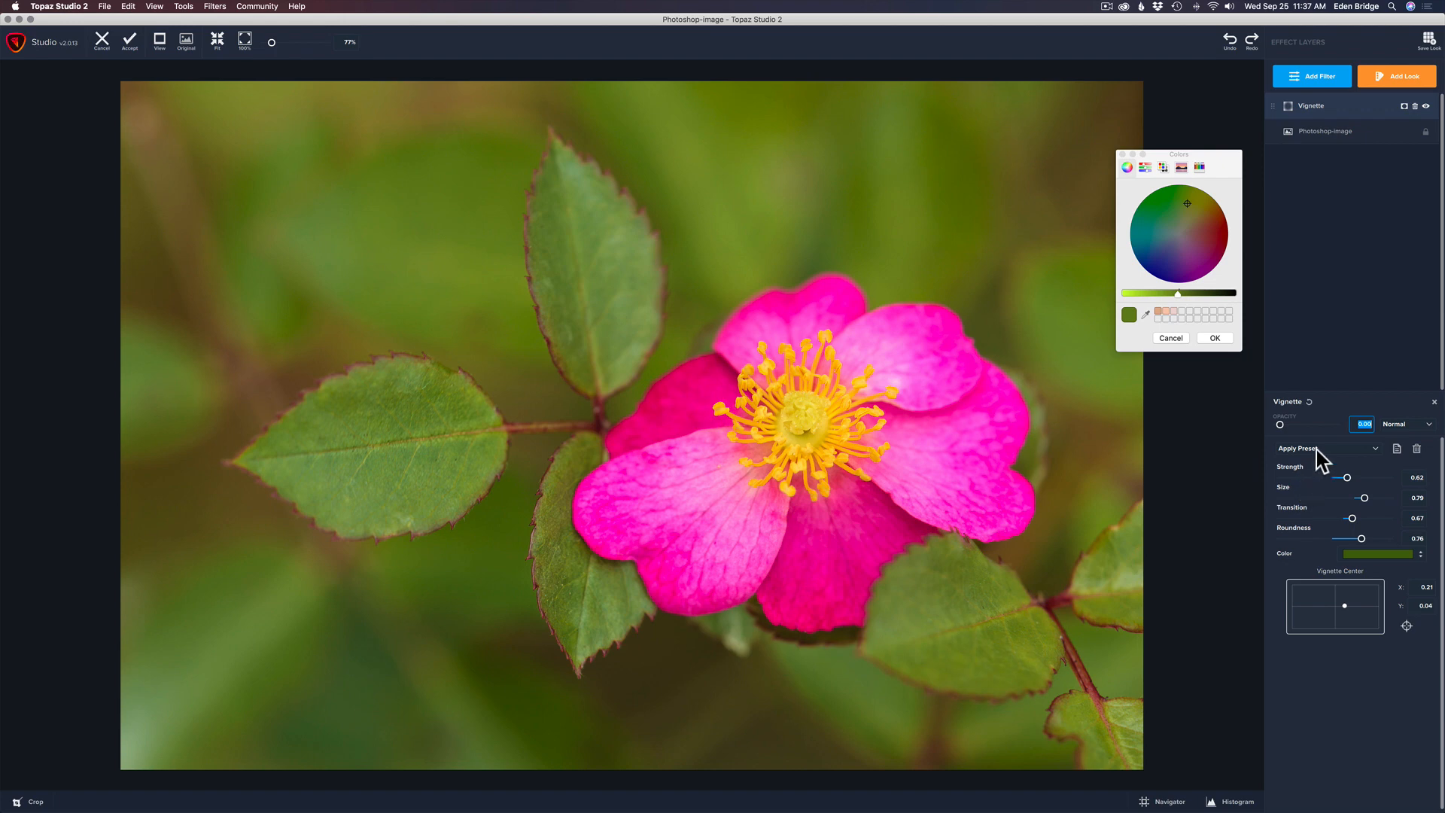
{"action": "left_click_drag", "start_coordinate": [1282, 425], "coordinate": [1377, 422]}
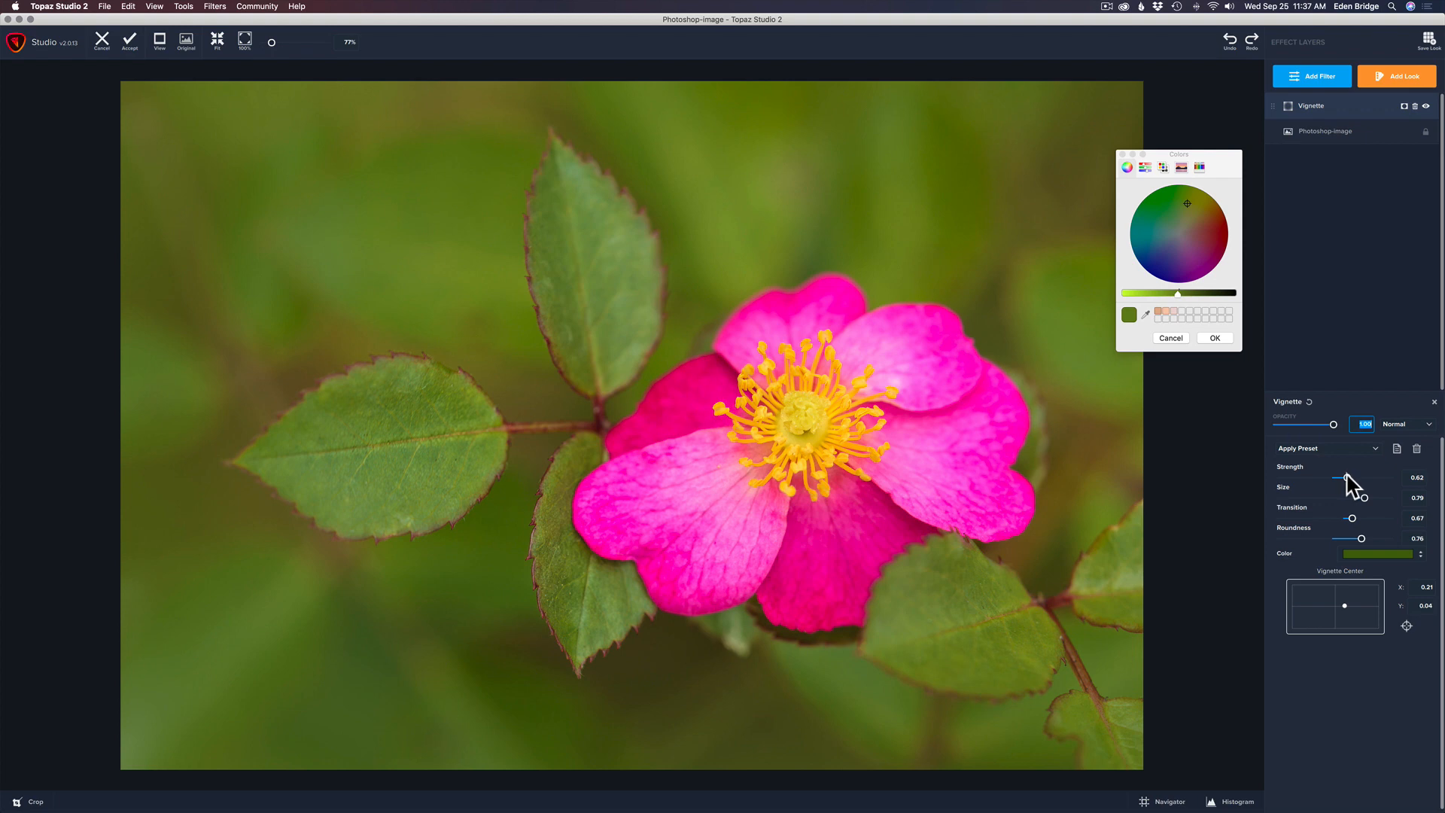
- Raise the green vignette's strength to 0.91
{"action": "mouse_move", "coordinate": [1346, 476]}
{"action": "left_mouse_down"}
{"action": "mouse_move", "coordinate": [1400, 480]}
{"action": "mouse_move", "coordinate": [1306, 477]}
{"action": "mouse_move", "coordinate": [1361, 471]}
{"action": "left_mouse_up"}
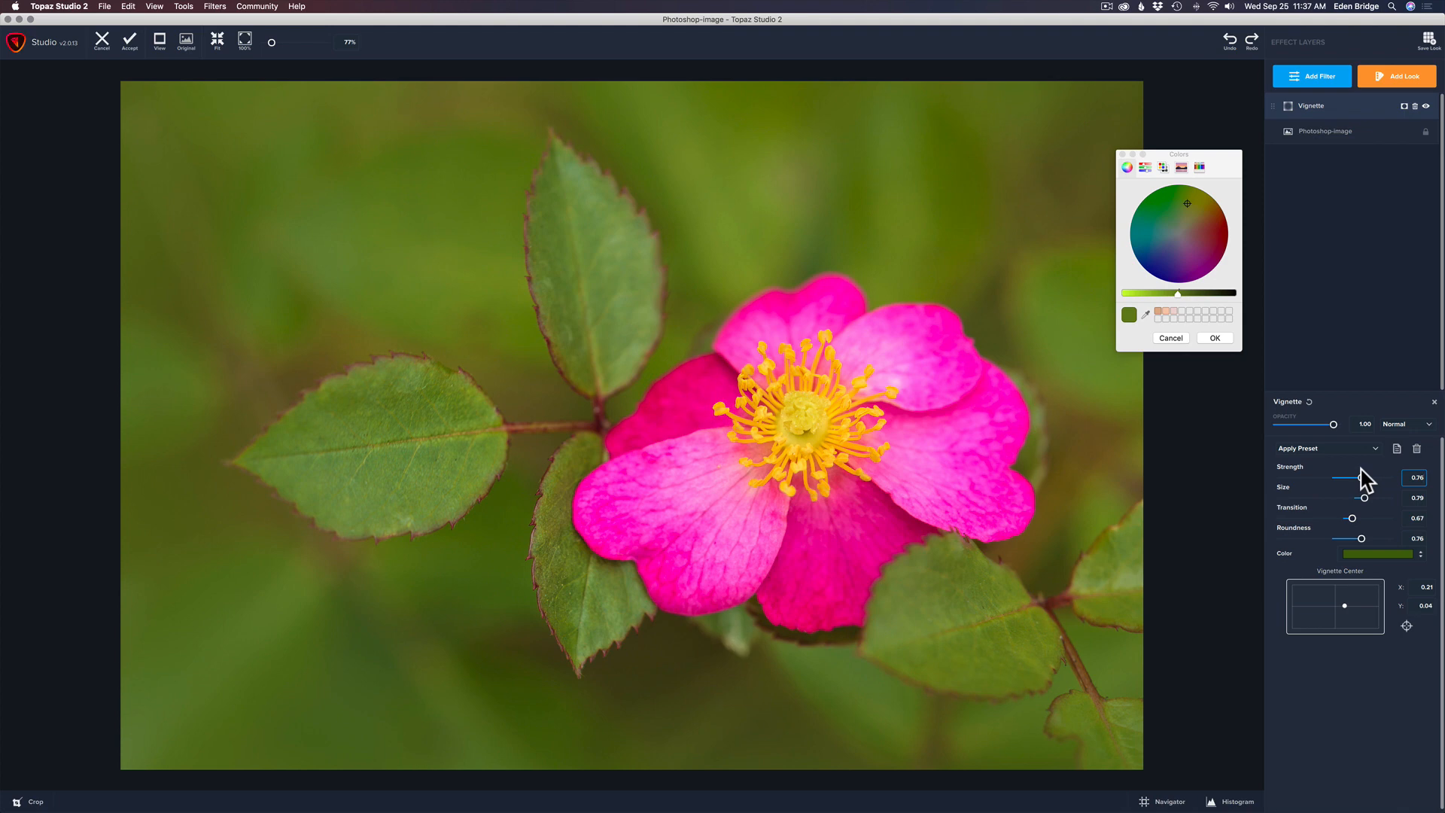
{"action": "left_click_drag", "start_coordinate": [1361, 472], "coordinate": [1366, 471]}
{"action": "left_click_drag", "start_coordinate": [1366, 472], "coordinate": [1374, 471]}
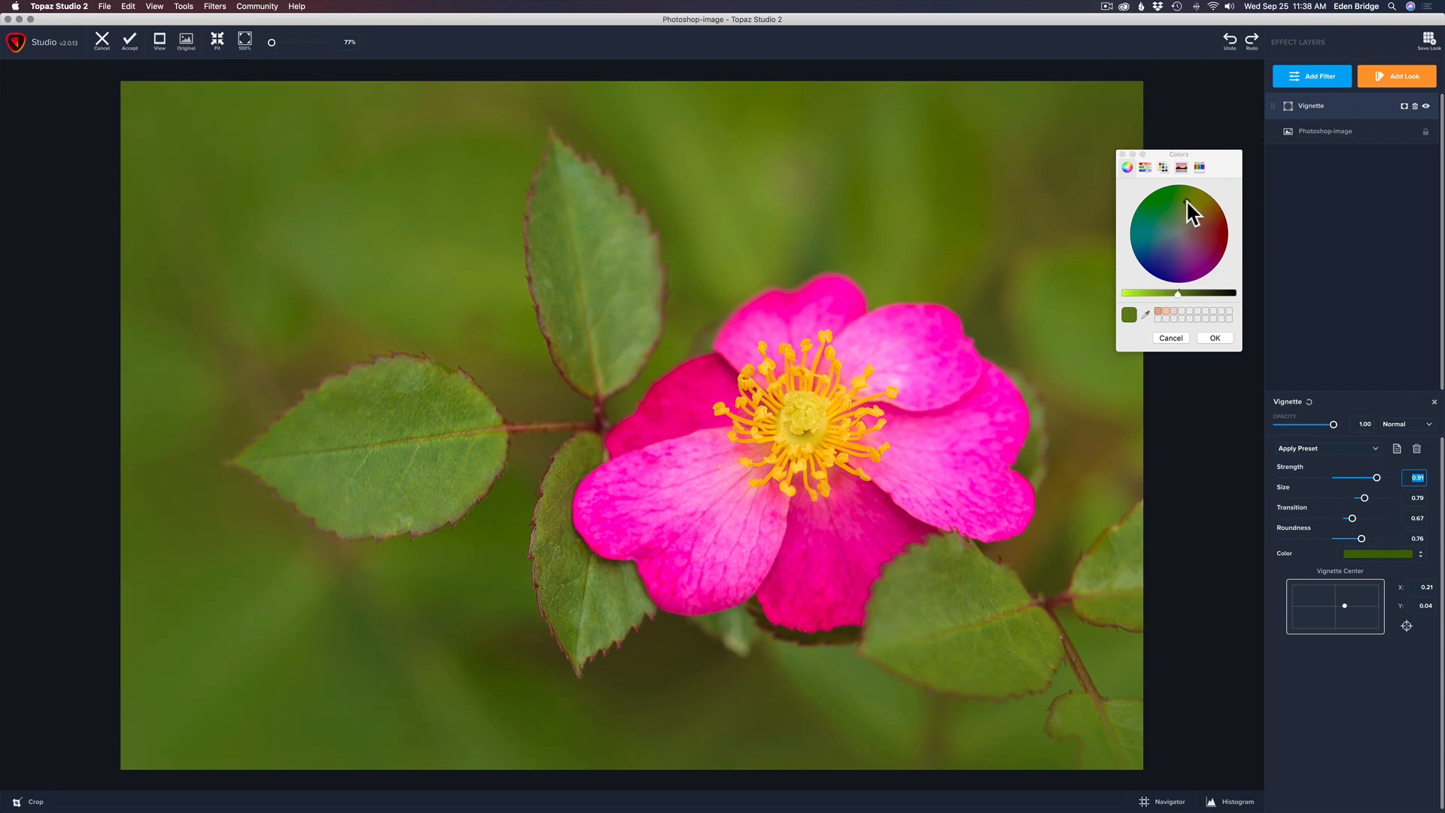
- Try a dark purple vignette colour and reduce the strength to 0.47
{"action": "left_click_drag", "start_coordinate": [1185, 203], "coordinate": [1193, 264]}
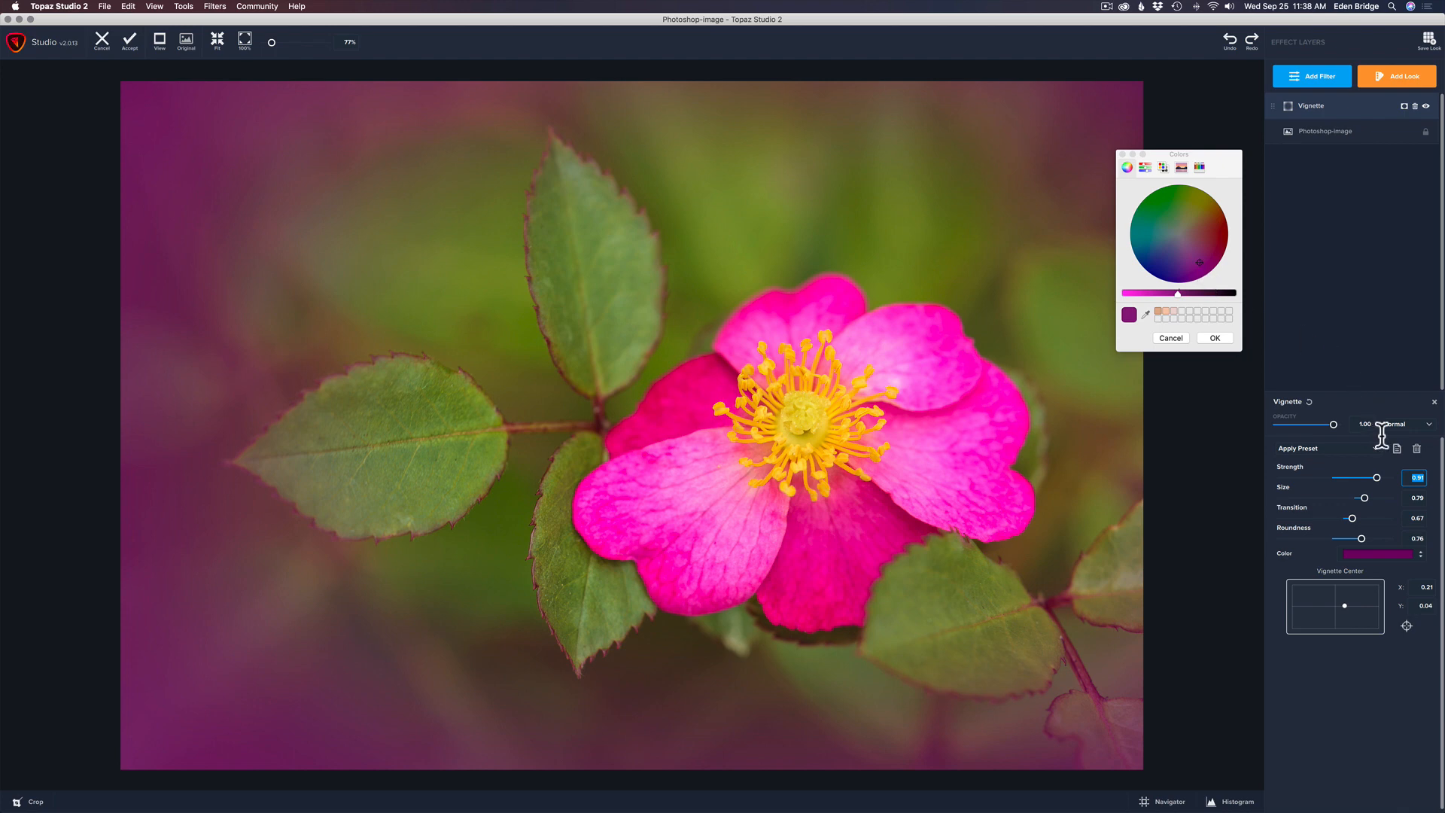
{"action": "type", "text": "0.76"}
{"action": "left_click", "coordinate": [1334, 477]}
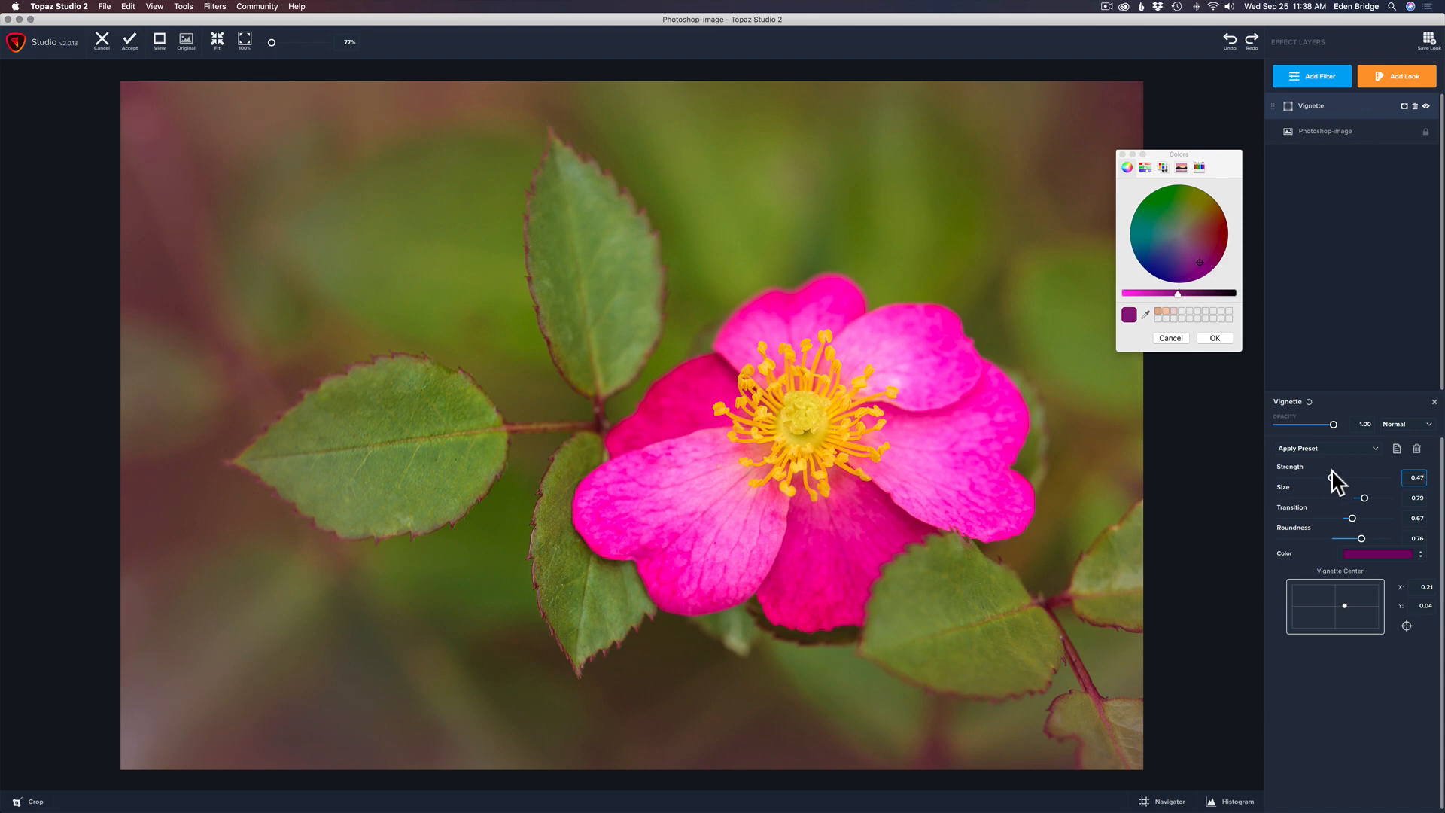
- Sample a pink from the flower's lower petal as the vignette colour and lower the strength to 0.35
{"action": "left_click", "coordinate": [1145, 313]}
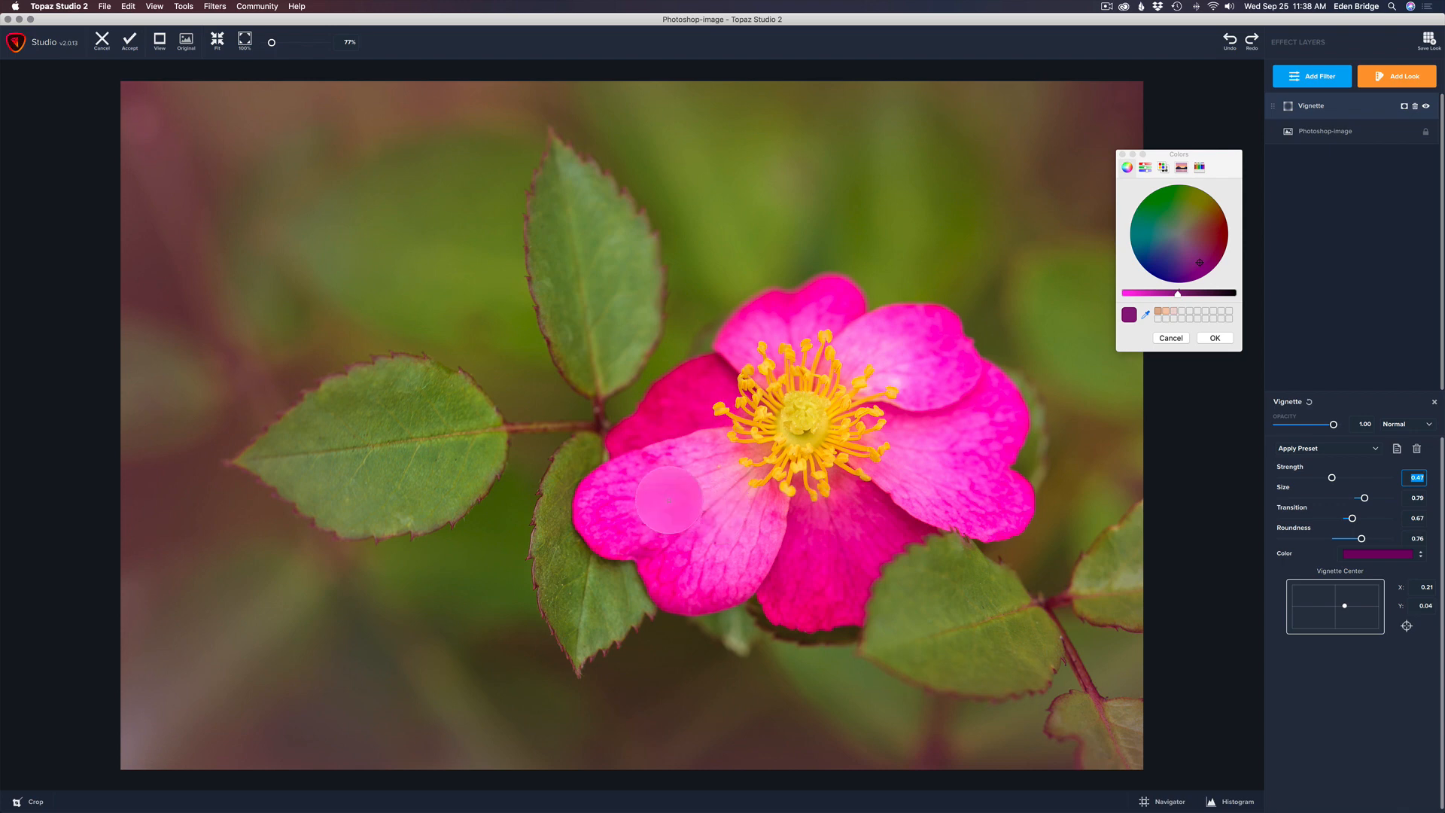
{"action": "left_click", "coordinate": [668, 499]}
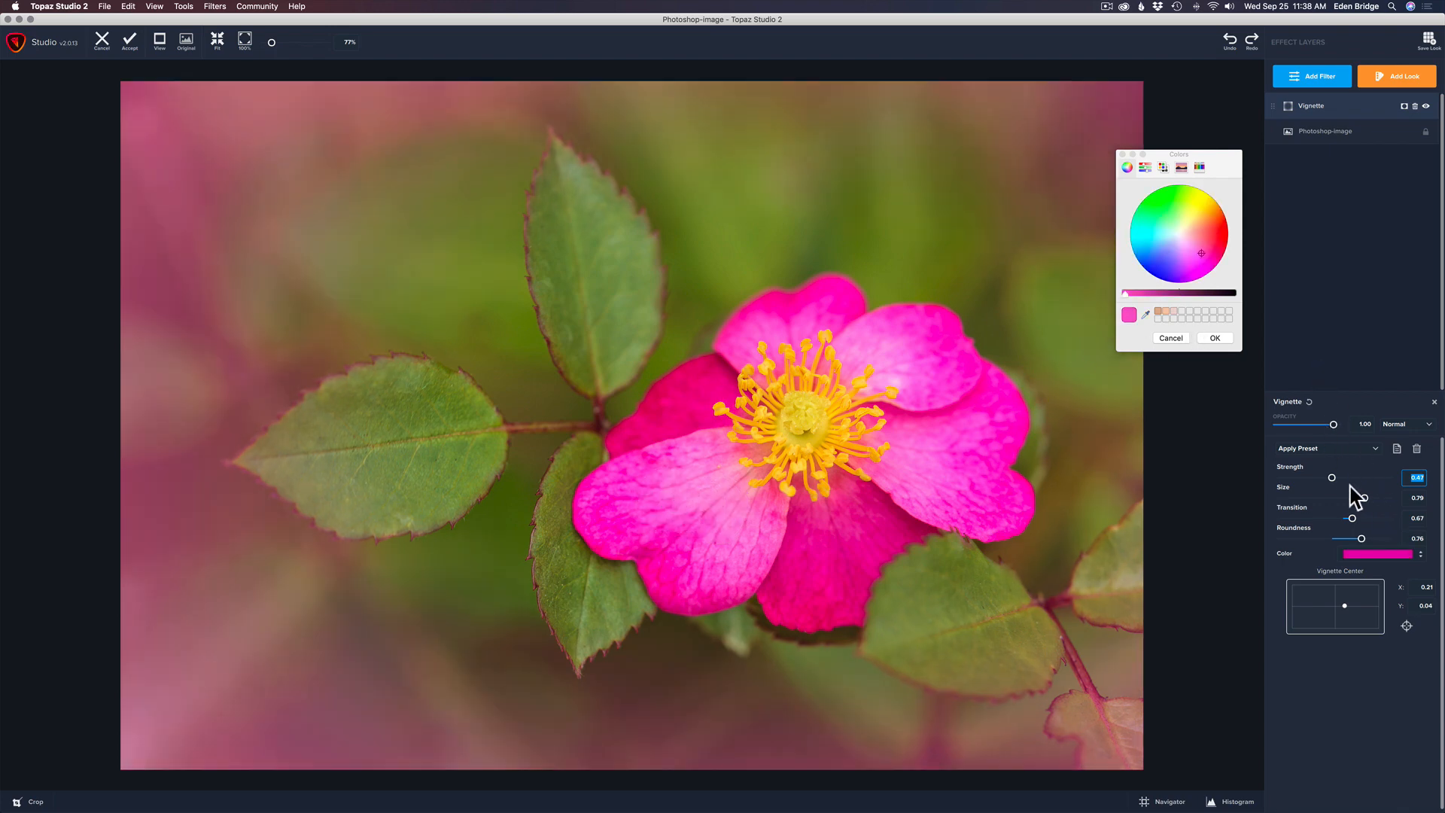
{"action": "left_click_drag", "start_coordinate": [1329, 477], "coordinate": [1318, 476]}
- Colour the vignette bright green with strength 0.34, size 0.85, transition 0.77, roundness about 0.89, centre X 0.15, Y 0.15, and compare with the original
{"action": "mouse_move", "coordinate": [1164, 199]}
{"action": "left_mouse_down"}
{"action": "mouse_move", "coordinate": [1181, 204]}
{"action": "mouse_move", "coordinate": [1163, 202]}
{"action": "left_mouse_up"}
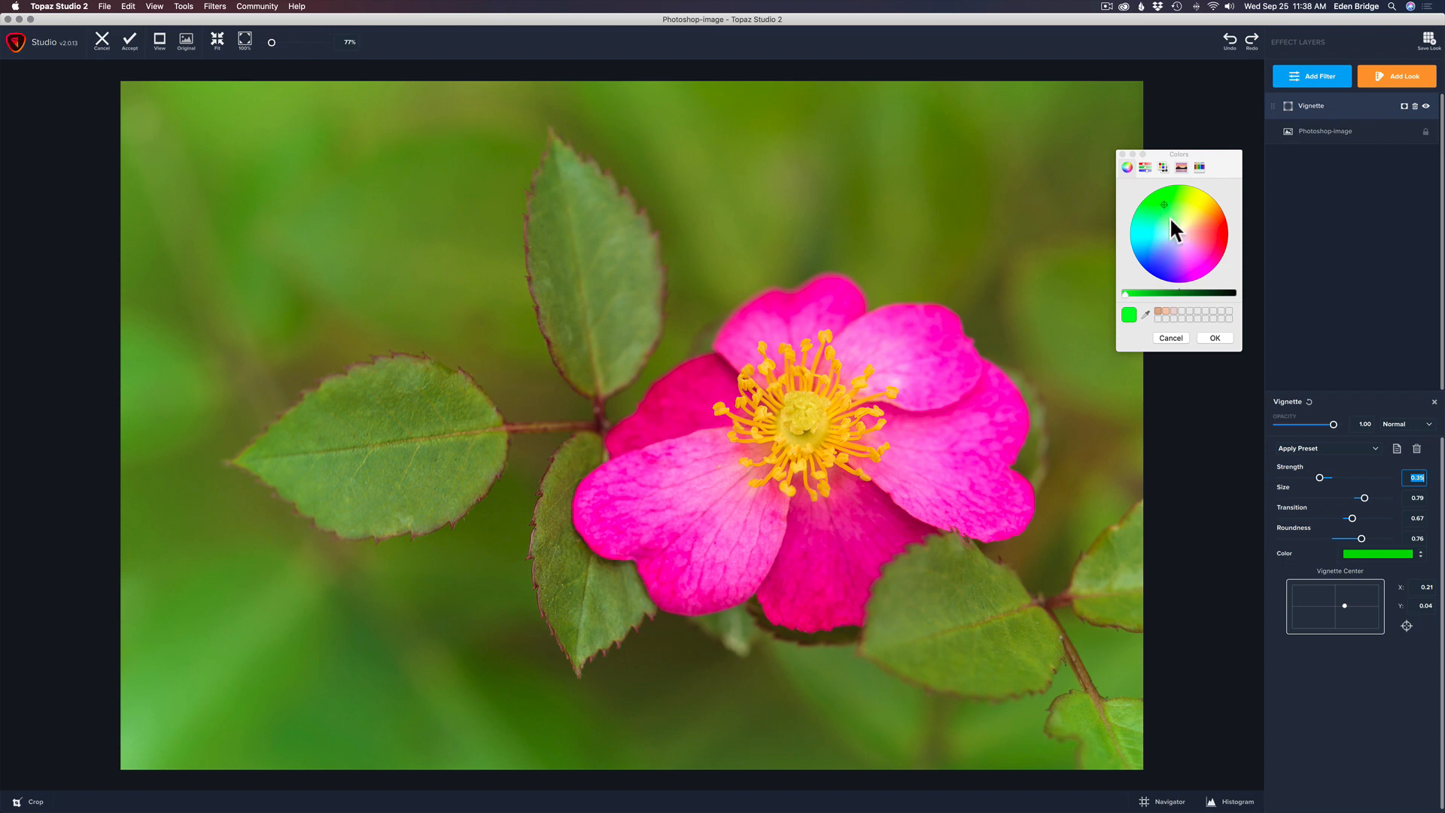
{"action": "left_click", "coordinate": [1214, 338]}
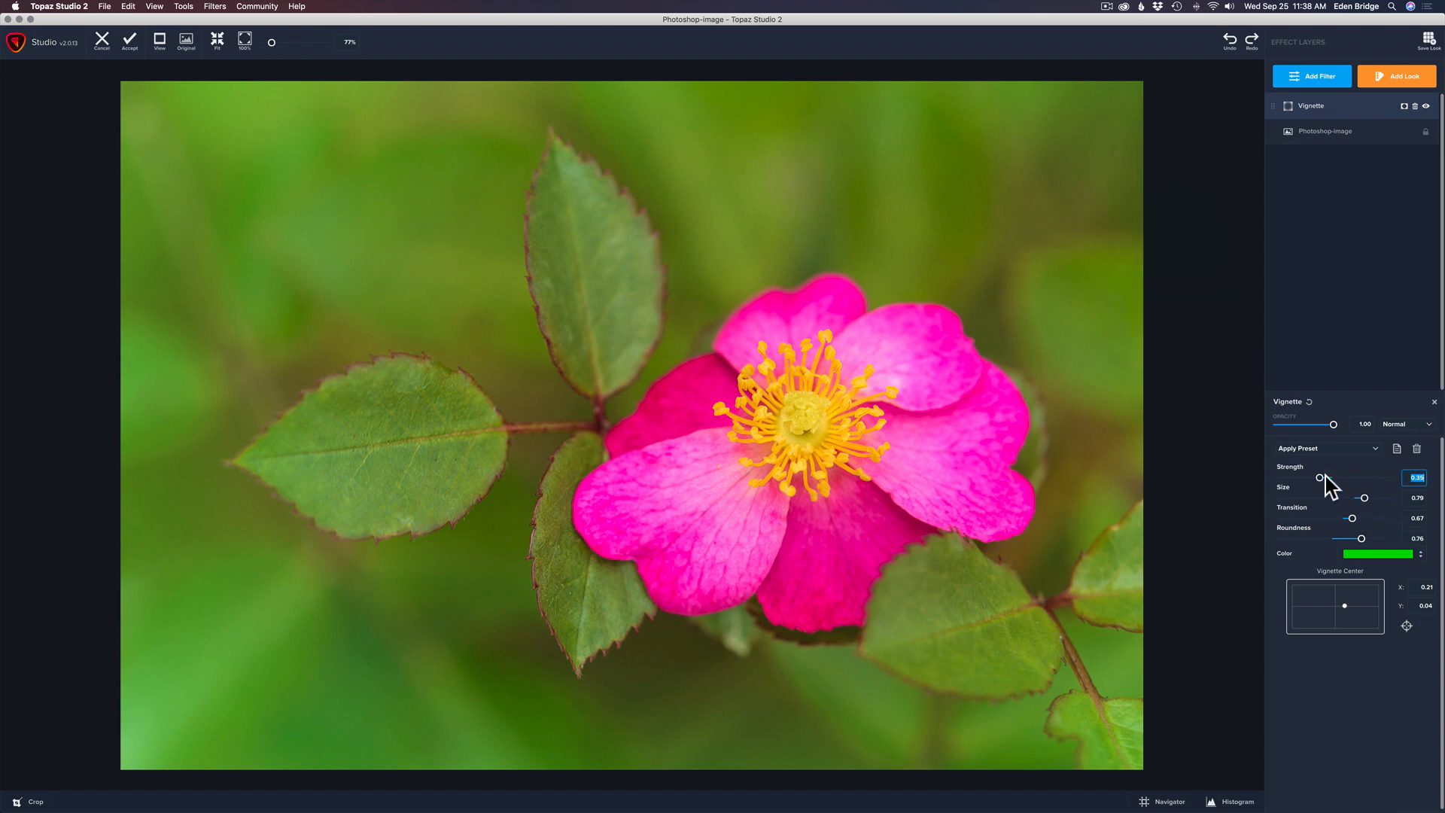
{"action": "mouse_move", "coordinate": [1320, 477]}
{"action": "left_mouse_down"}
{"action": "mouse_move", "coordinate": [1368, 477]}
{"action": "mouse_move", "coordinate": [1300, 477]}
{"action": "mouse_move", "coordinate": [1317, 477]}
{"action": "left_mouse_up"}
{"action": "left_click", "coordinate": [1321, 476]}
{"action": "left_click_drag", "start_coordinate": [1365, 498], "coordinate": [1375, 540]}
{"action": "left_click_drag", "start_coordinate": [1345, 605], "coordinate": [1342, 603]}
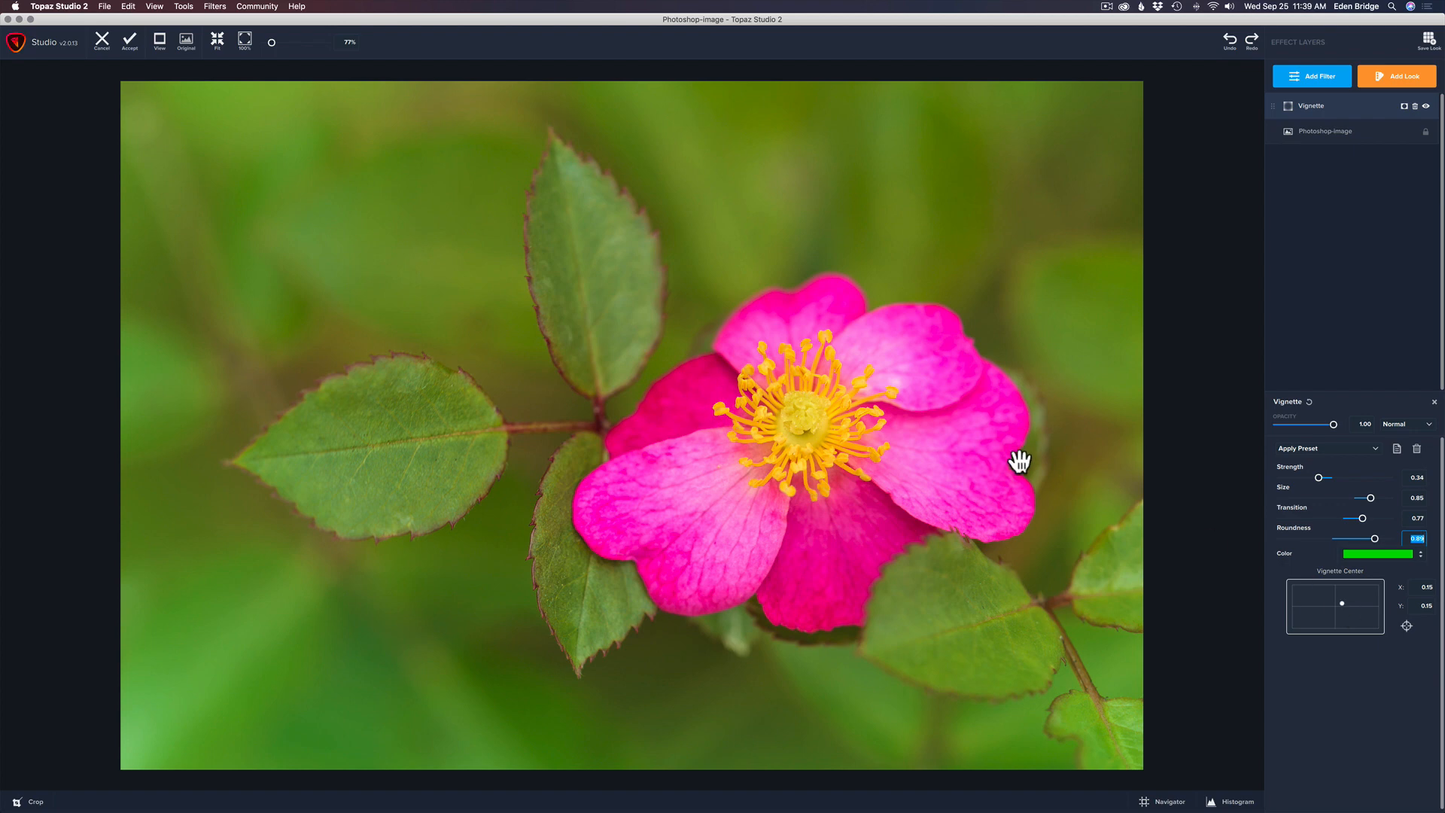
{"action": "key", "text": "space"}
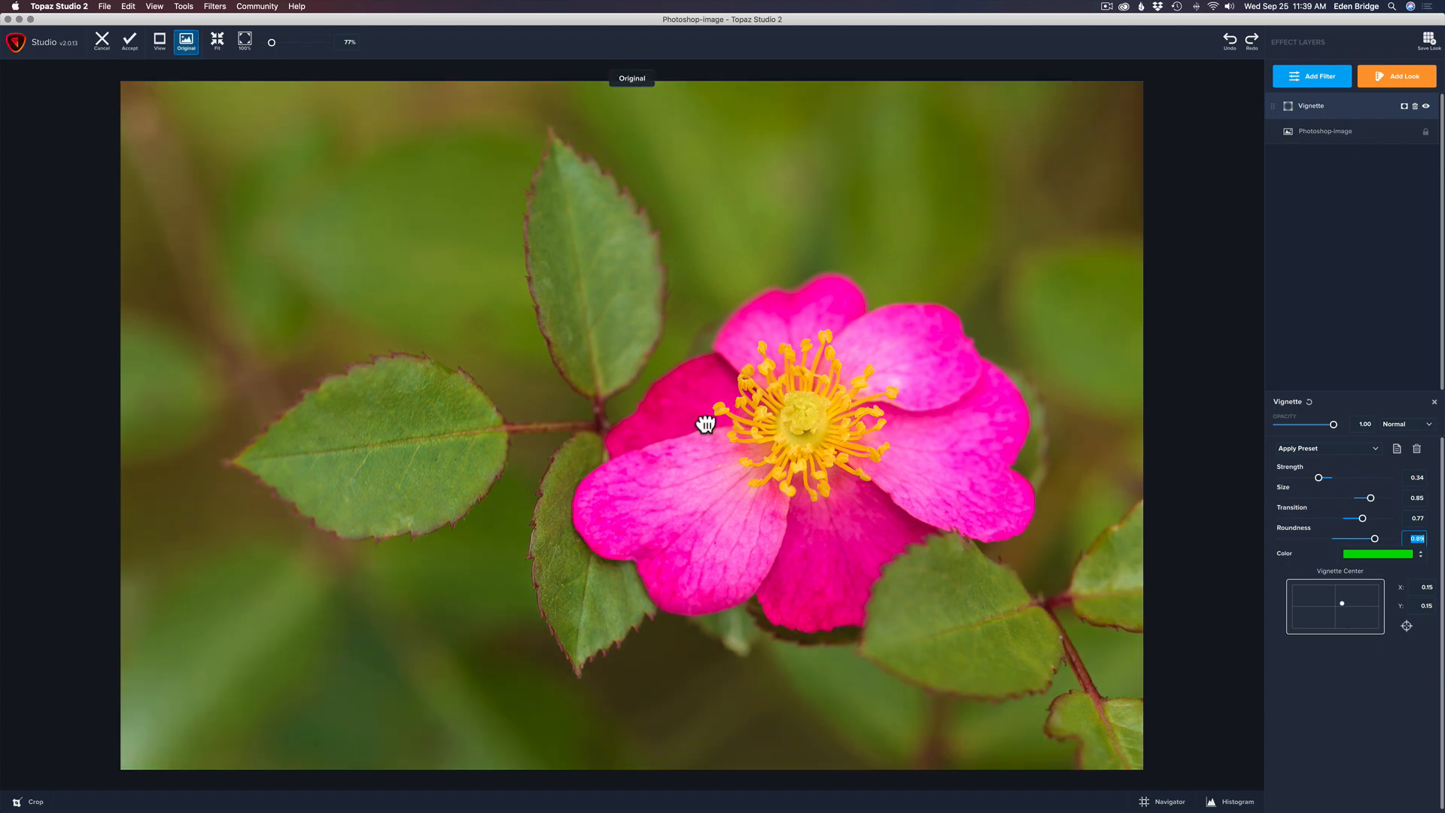
{"action": "key", "text": "space"}
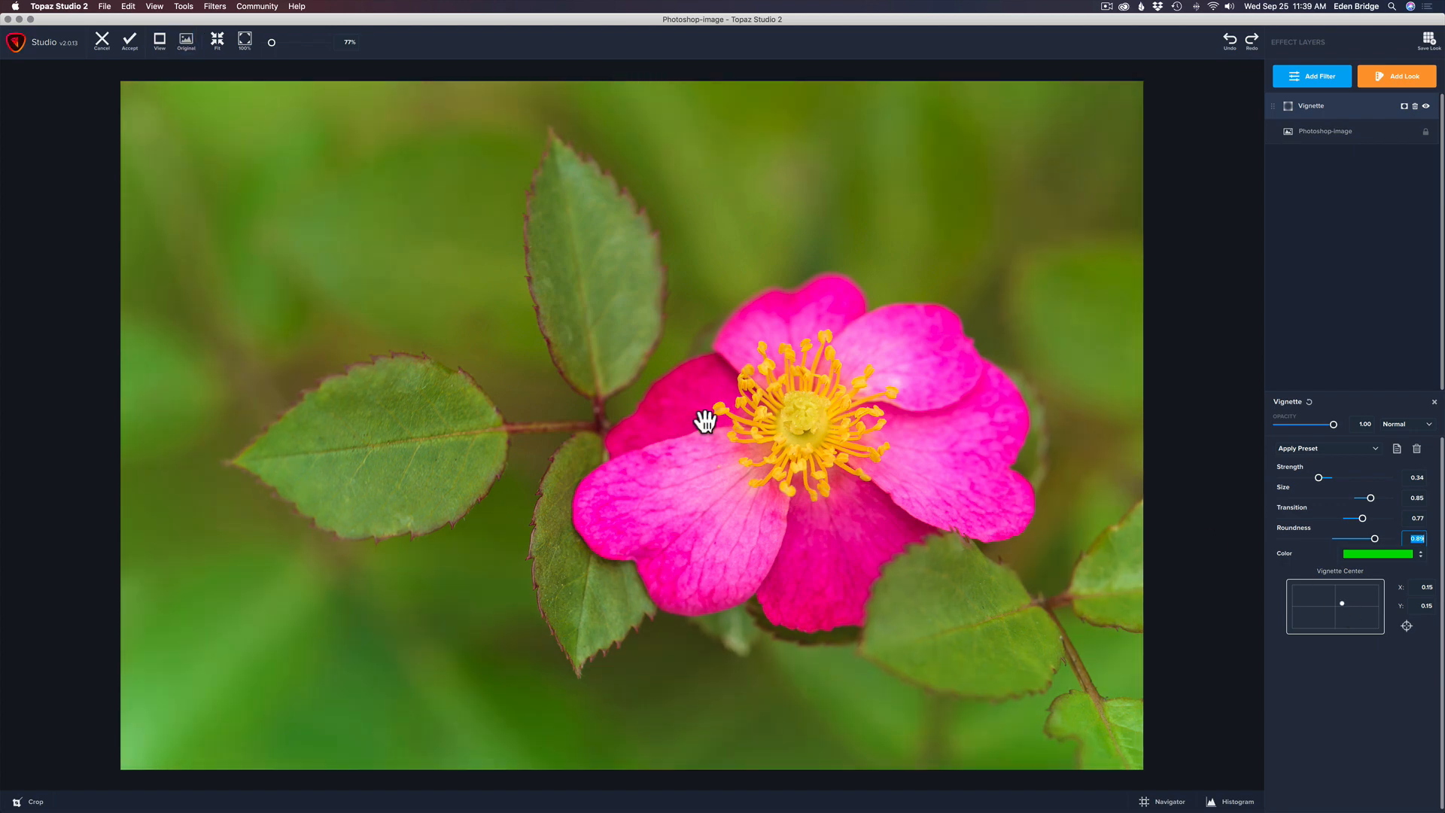
{"action": "key", "text": "space"}
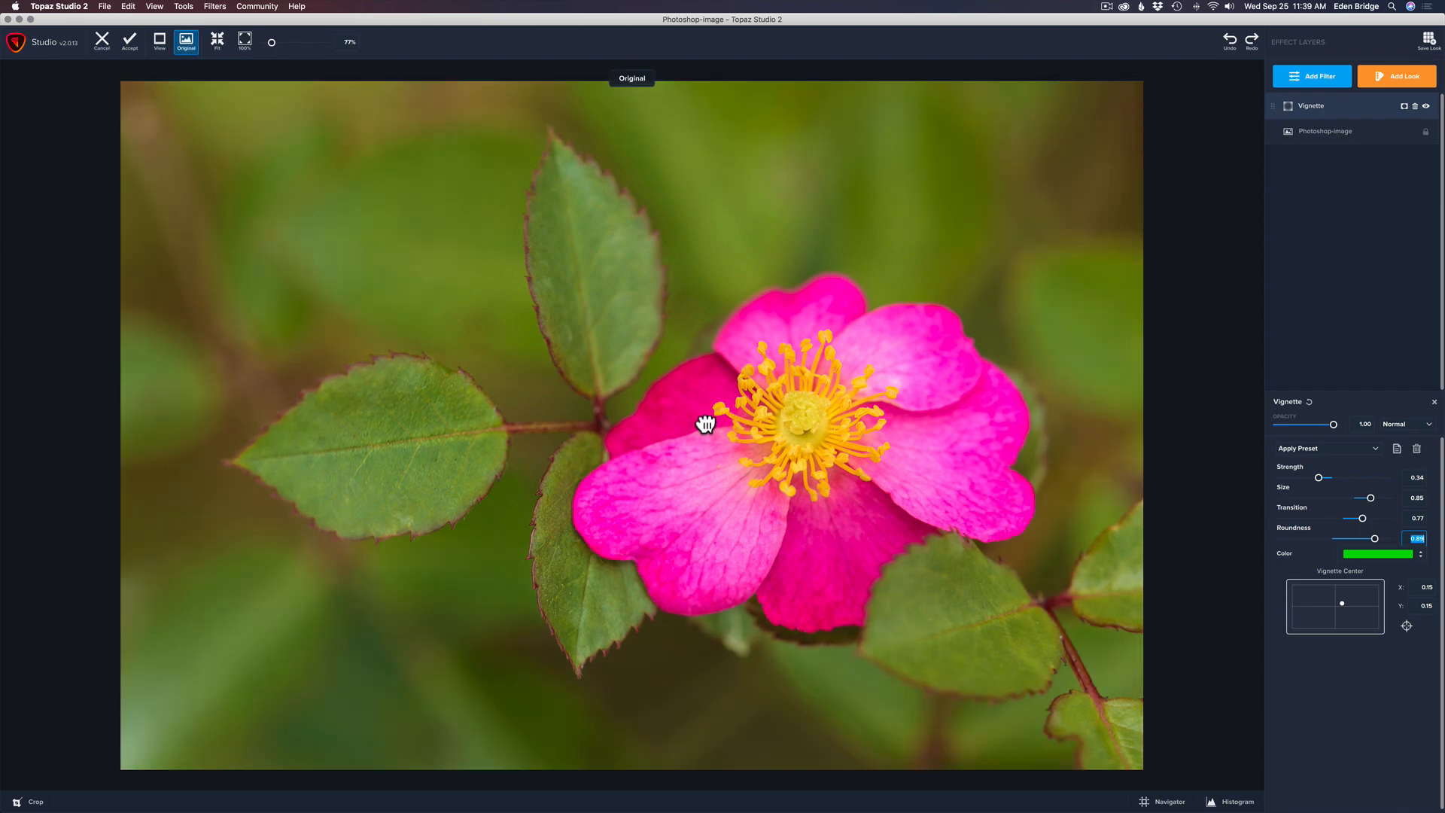
{"action": "key", "text": "space"}
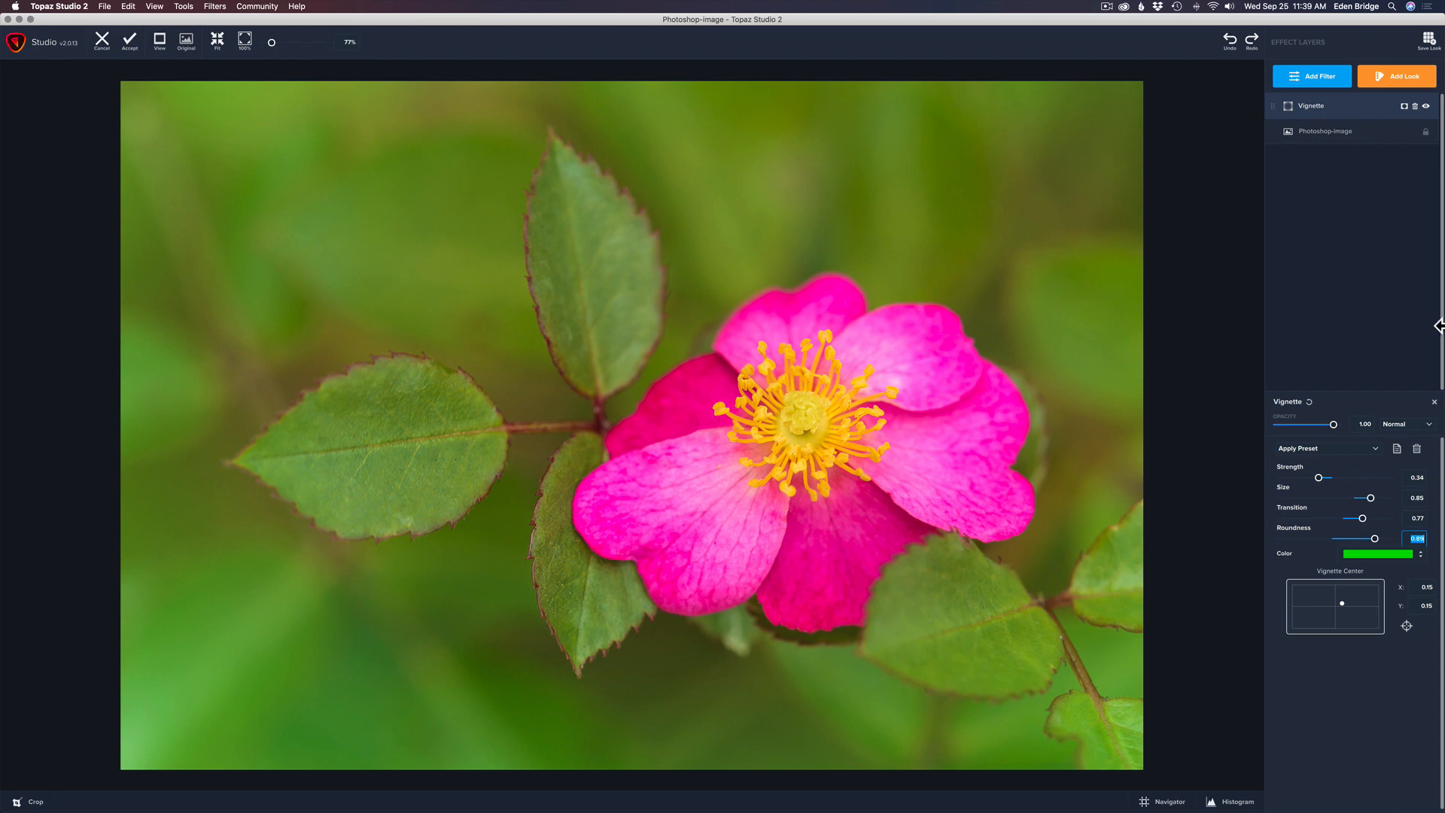
- Add a Text filter above the vignette and replace the sample text with "Flowers"
{"action": "left_click", "coordinate": [1329, 77]}
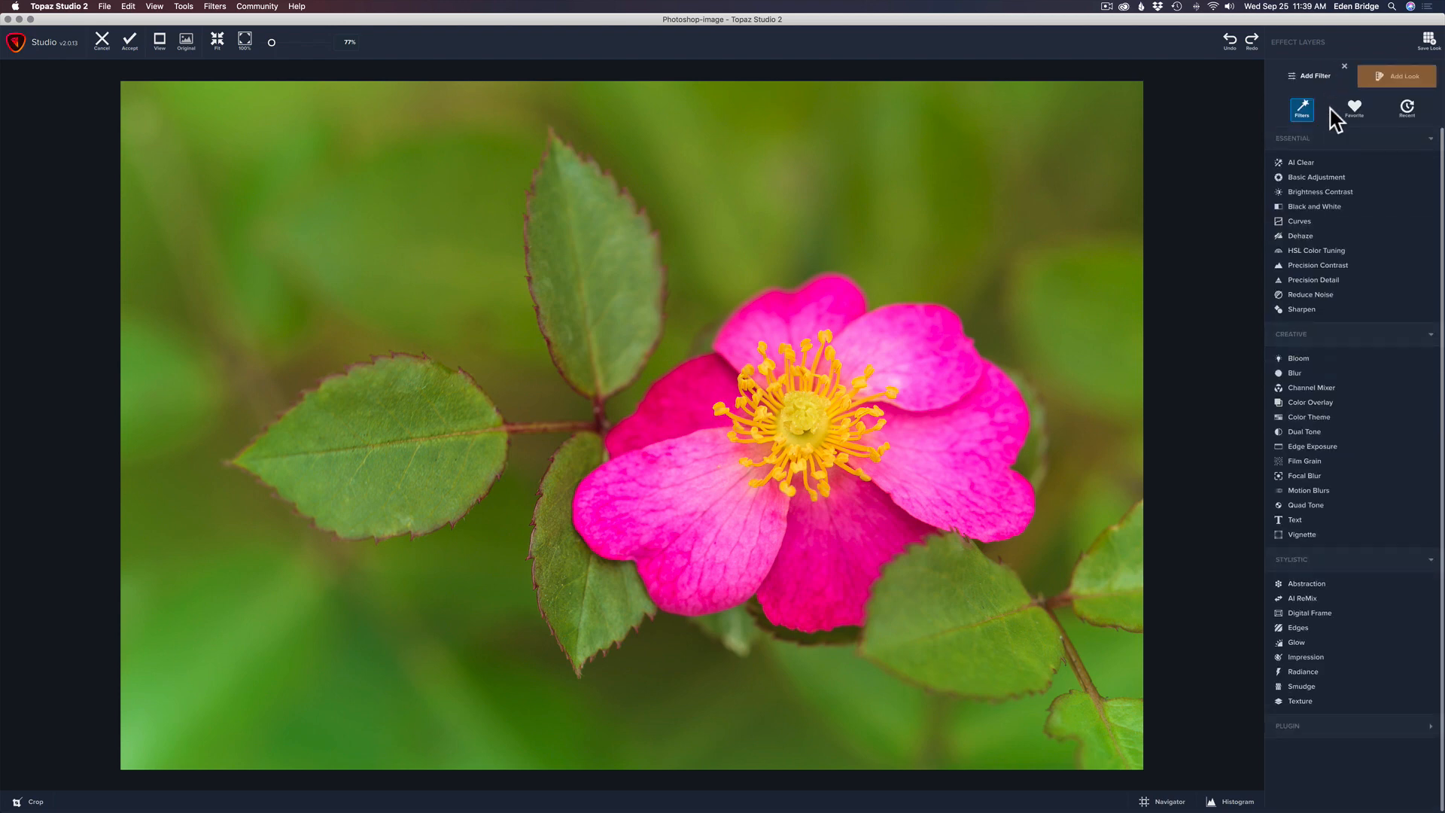
{"action": "left_click", "coordinate": [1298, 521]}
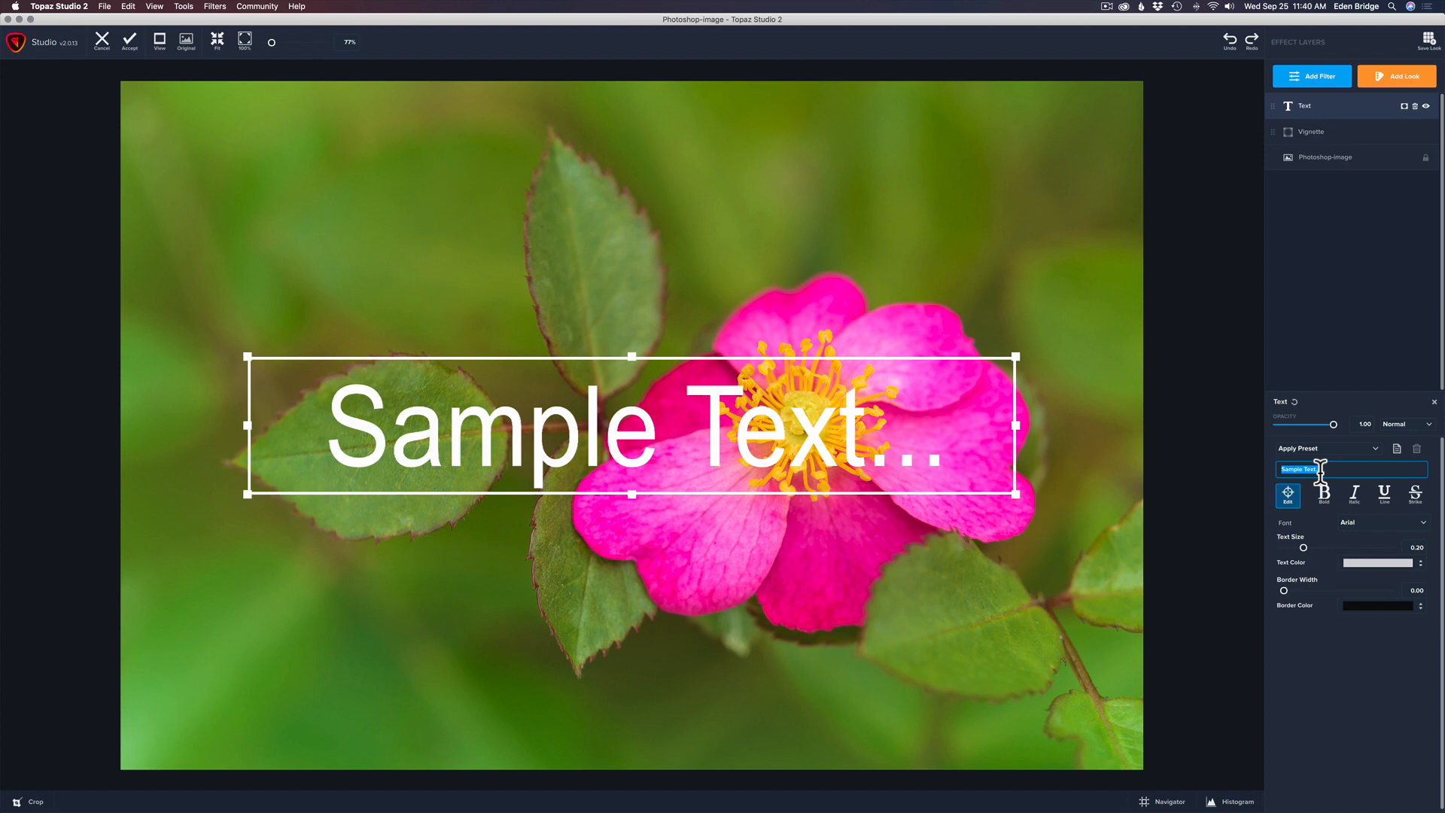
{"action": "type", "text": "Flow"}
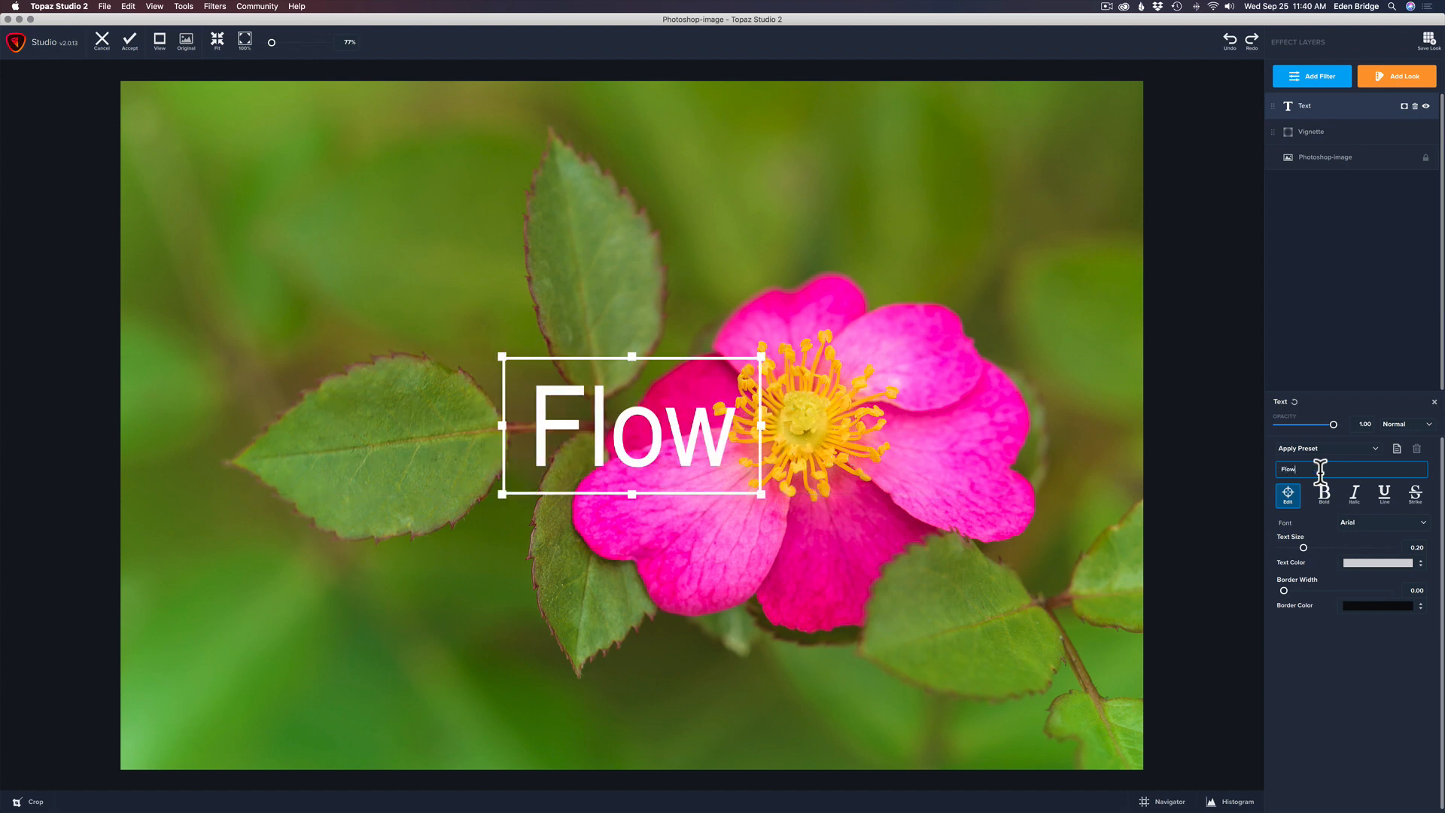
{"action": "type", "text": "ers"}
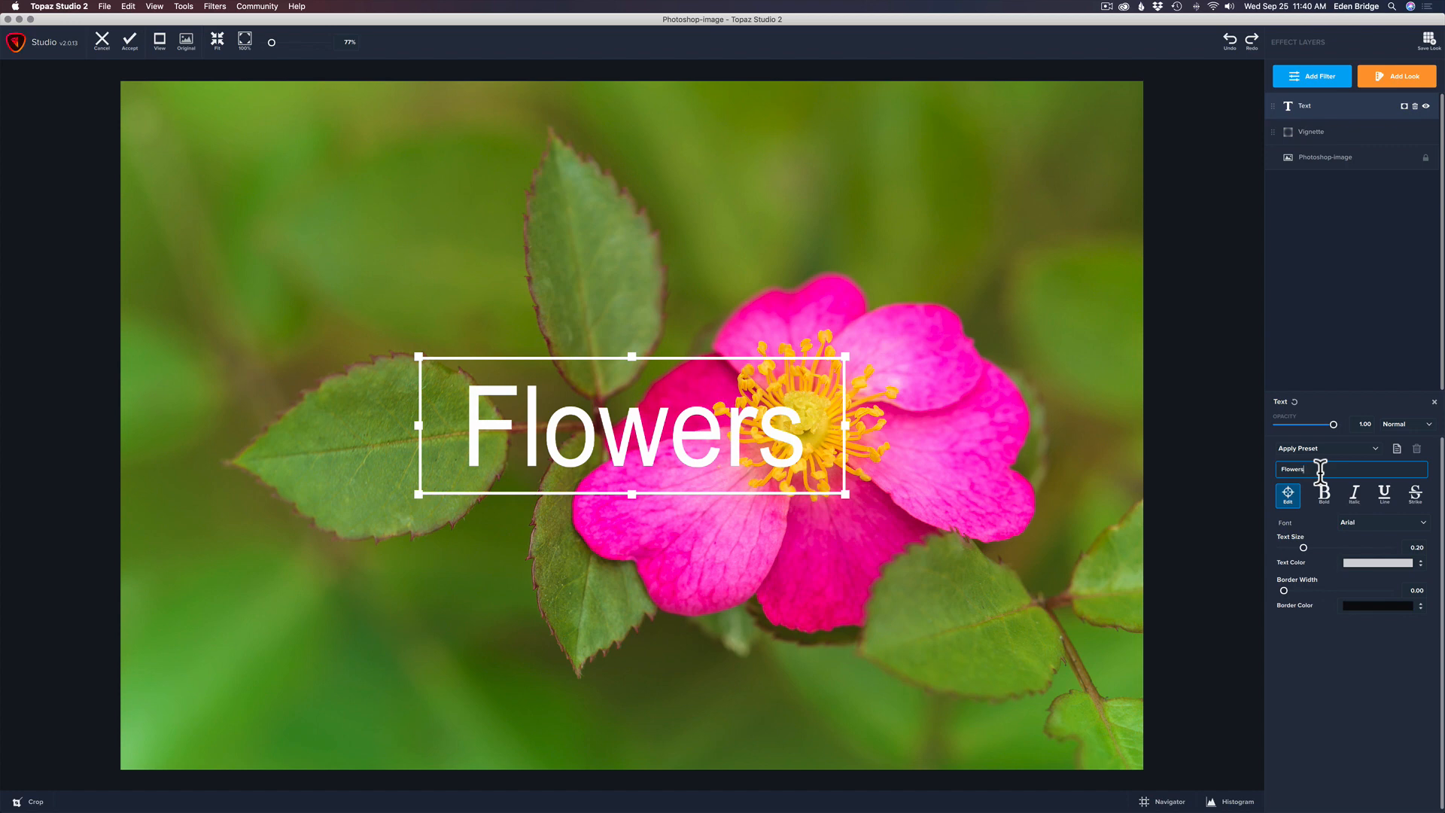
- Move the "Flowers" text to the upper-left corner of the photo, above the large leaf, and leave text editing
{"action": "left_click", "coordinate": [1290, 501]}
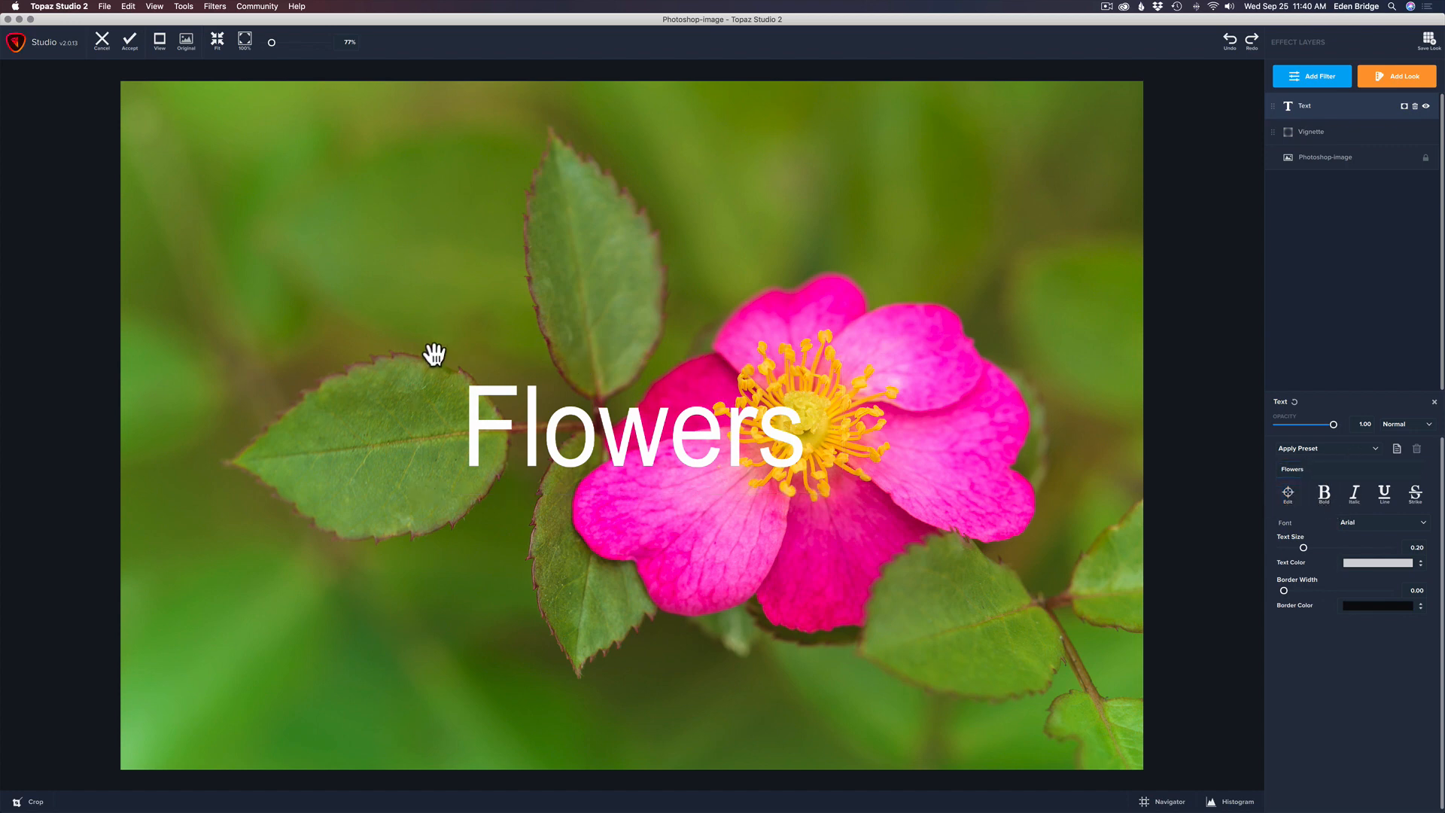
{"action": "left_click", "coordinate": [1290, 497]}
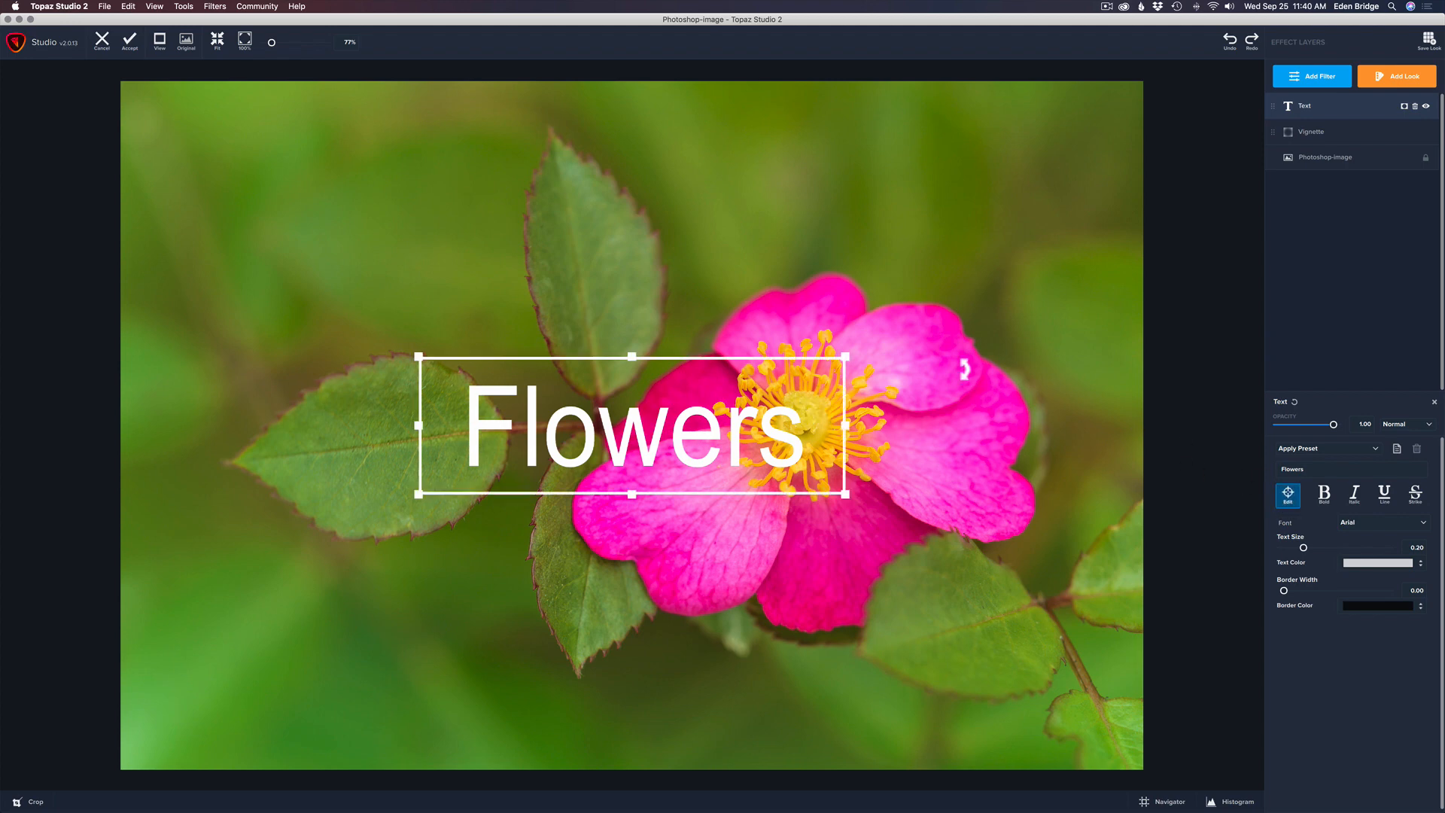
{"action": "mouse_move", "coordinate": [847, 354]}
{"action": "left_mouse_down"}
{"action": "mouse_move", "coordinate": [1029, 281]}
{"action": "mouse_move", "coordinate": [800, 362]}
{"action": "mouse_move", "coordinate": [946, 329]}
{"action": "mouse_move", "coordinate": [845, 355]}
{"action": "left_mouse_up"}
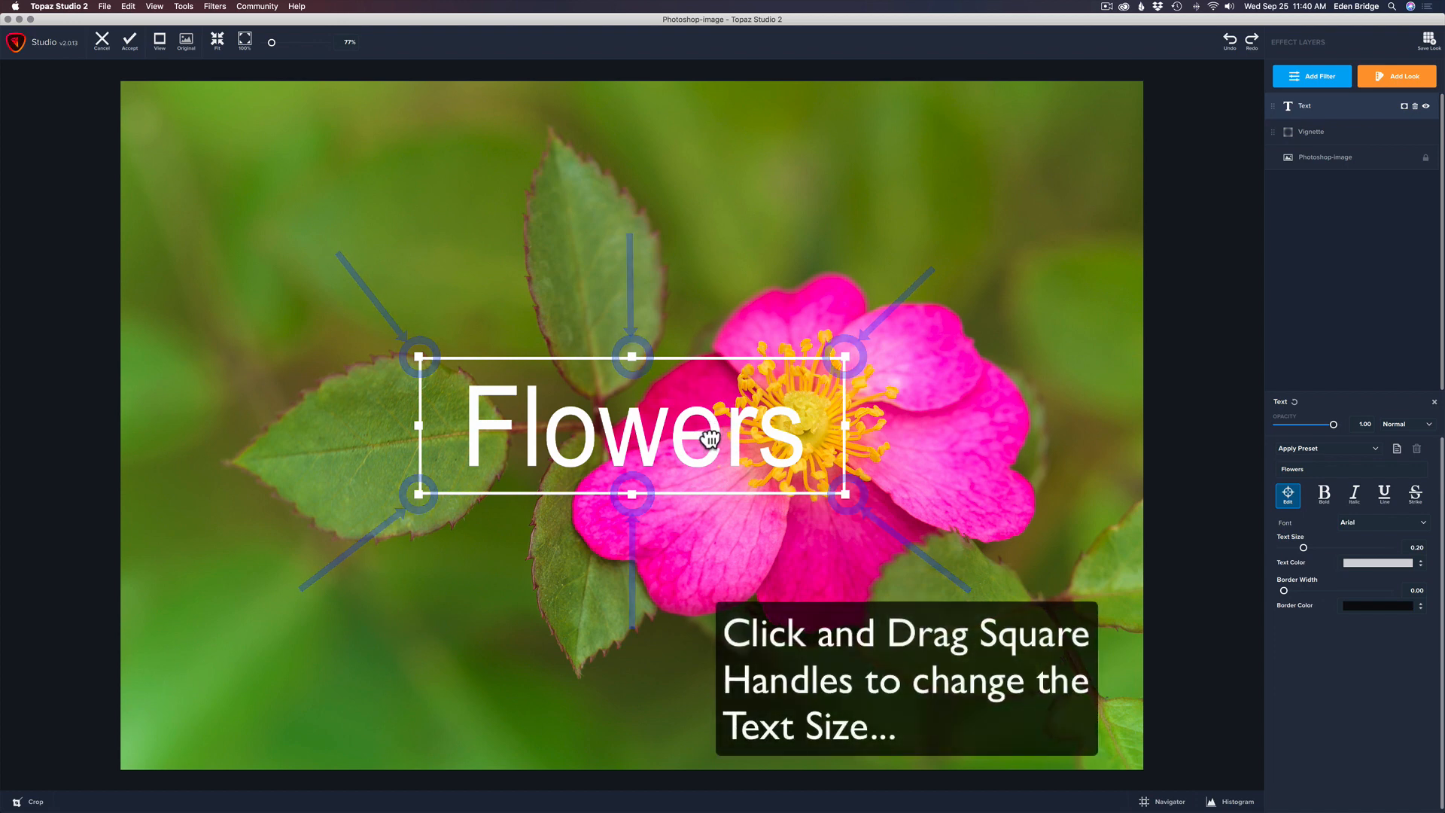
{"action": "left_click_drag", "start_coordinate": [708, 431], "coordinate": [401, 188]}
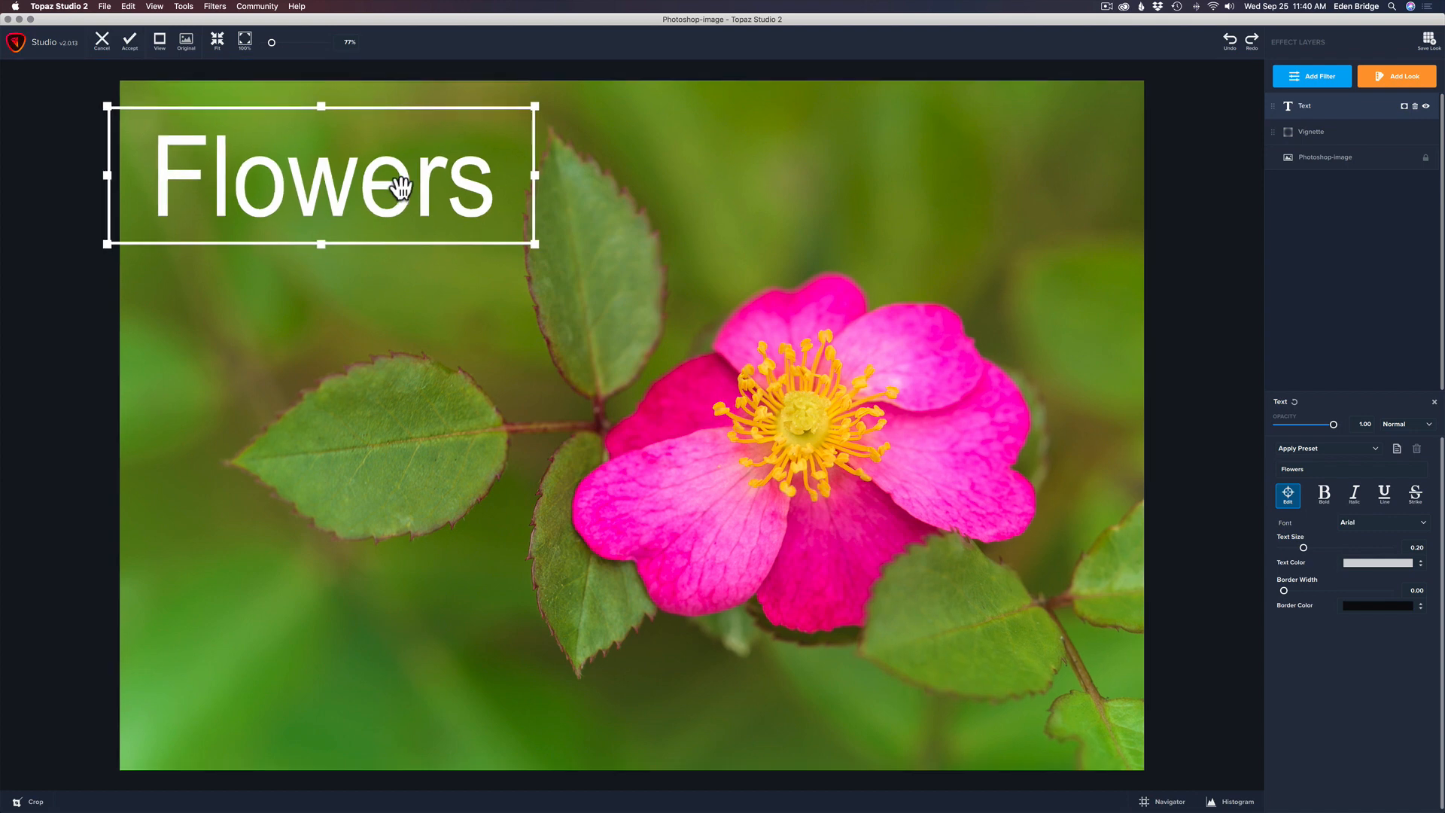
{"action": "left_click", "coordinate": [1290, 497]}
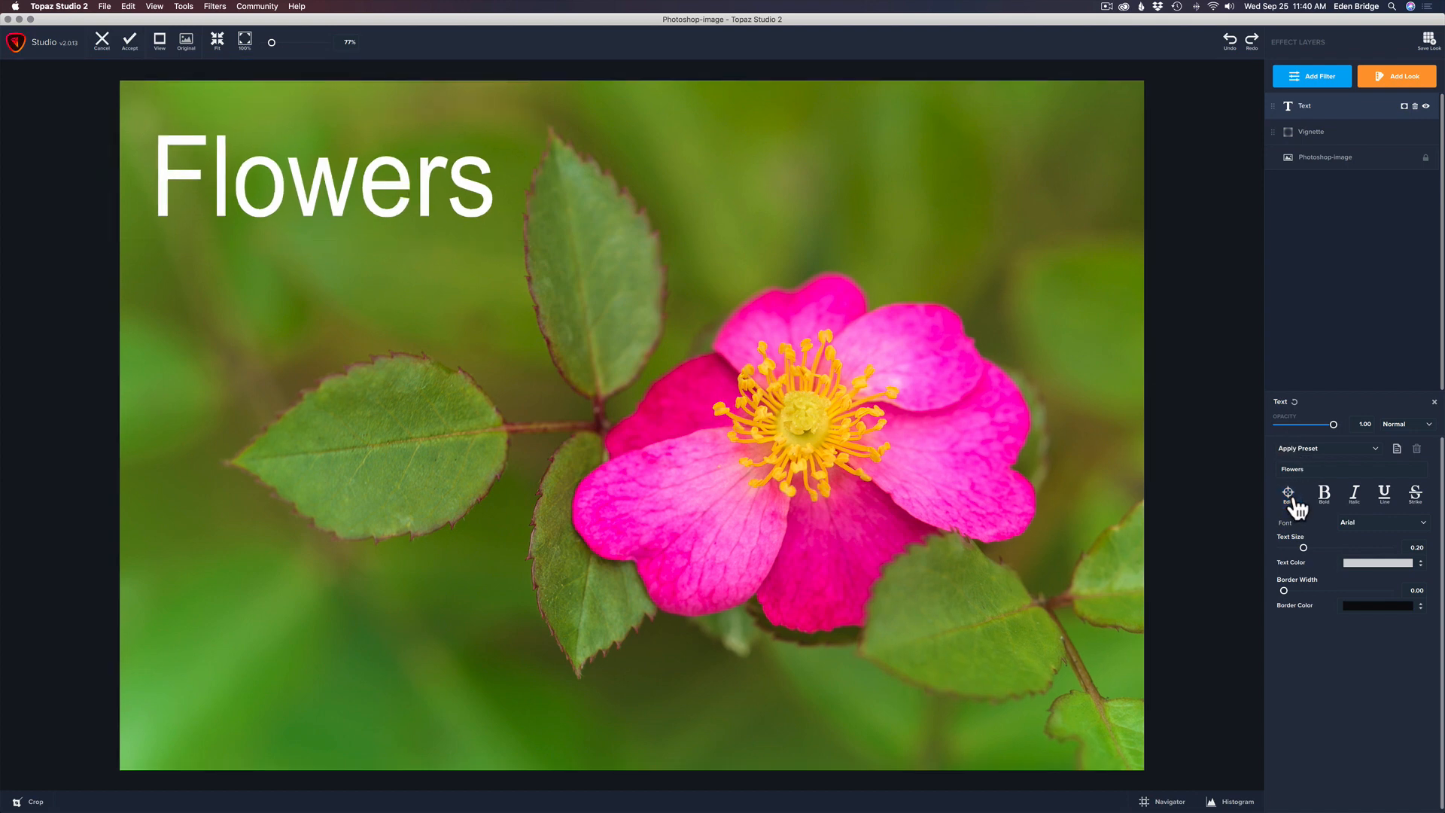
- Try bold, italic, underline and strikethrough on the title, keeping only italic
{"action": "left_click", "coordinate": [1326, 497]}
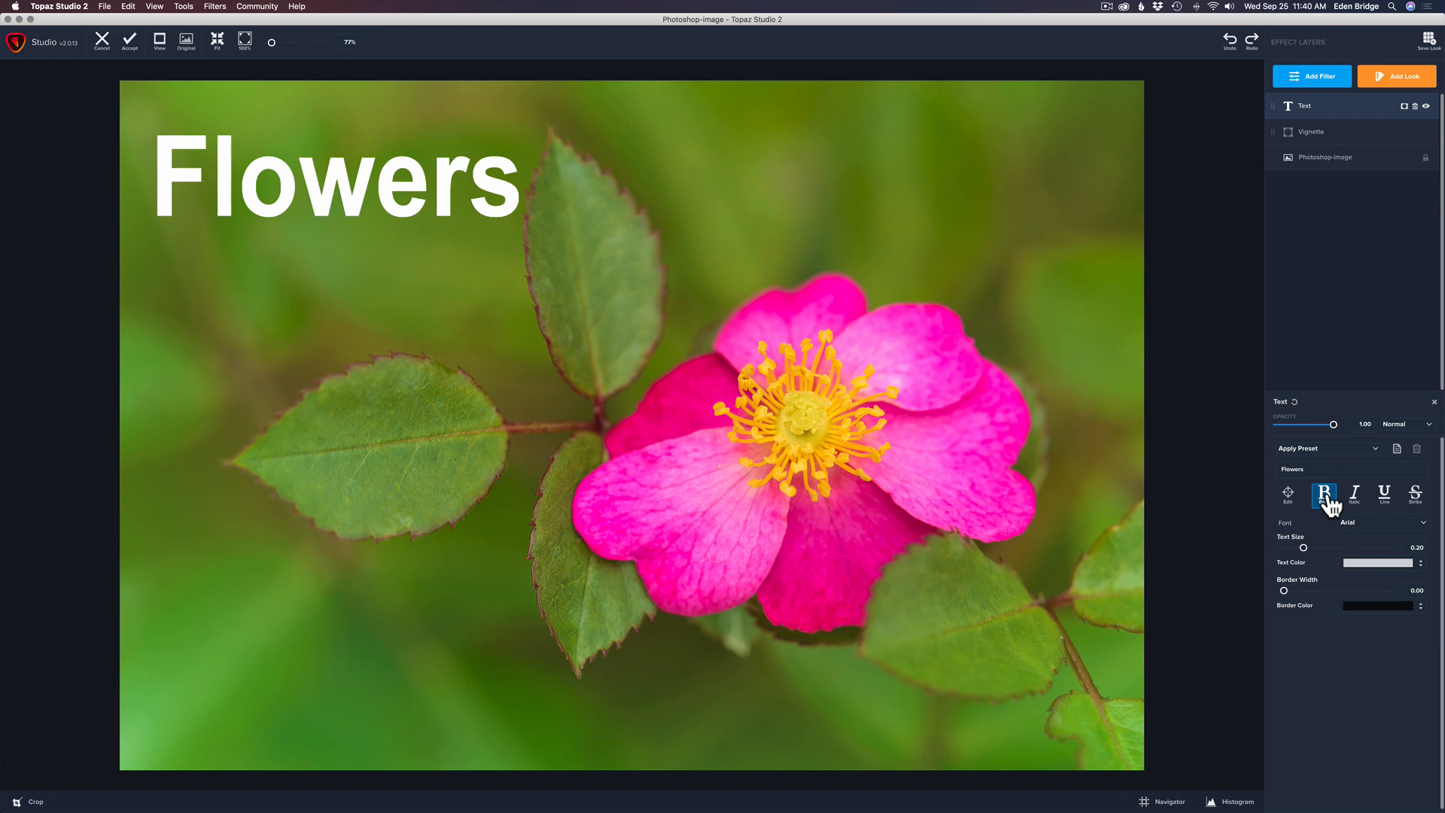
{"action": "left_click", "coordinate": [1356, 499]}
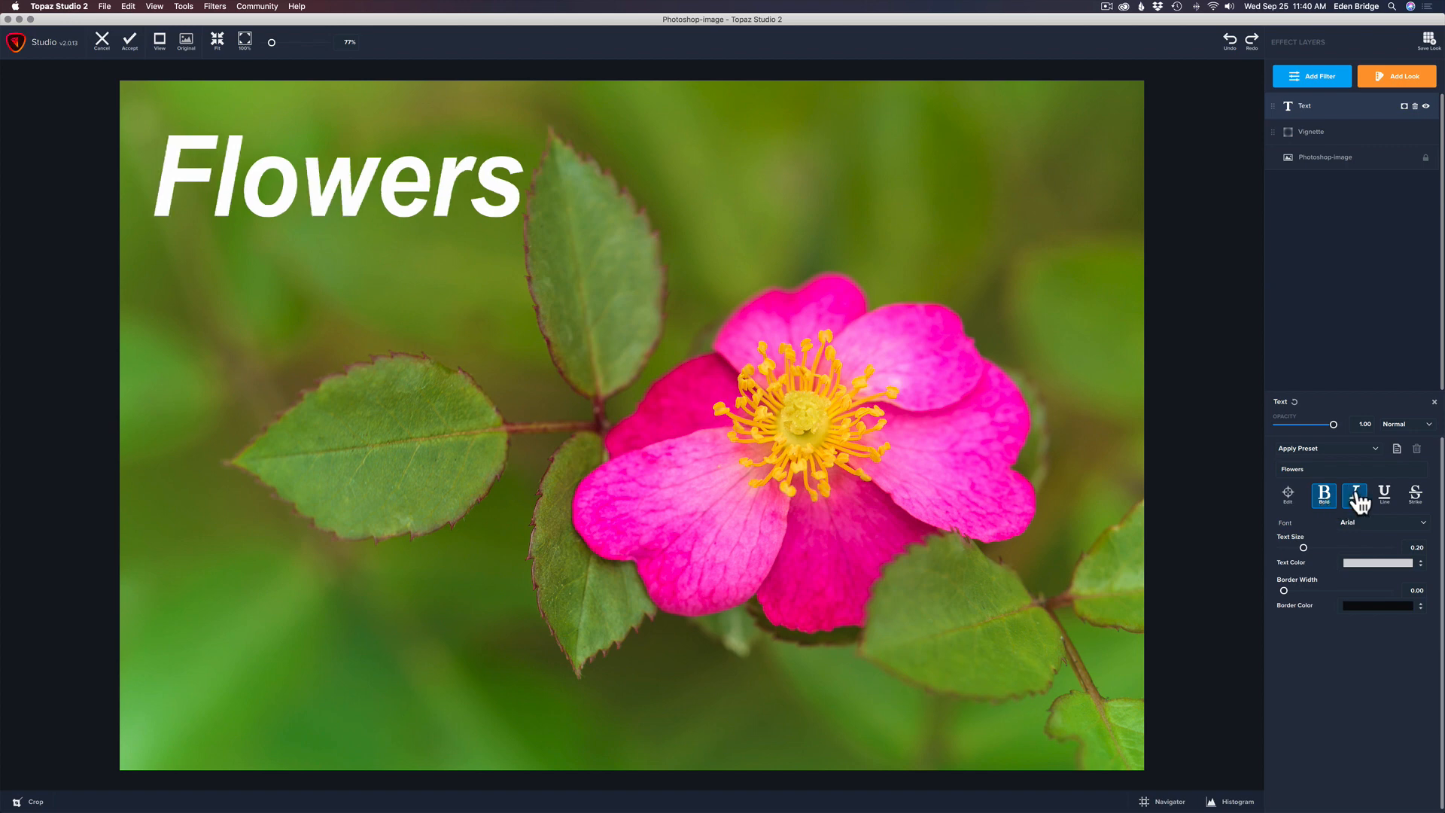
{"action": "left_click", "coordinate": [1387, 496]}
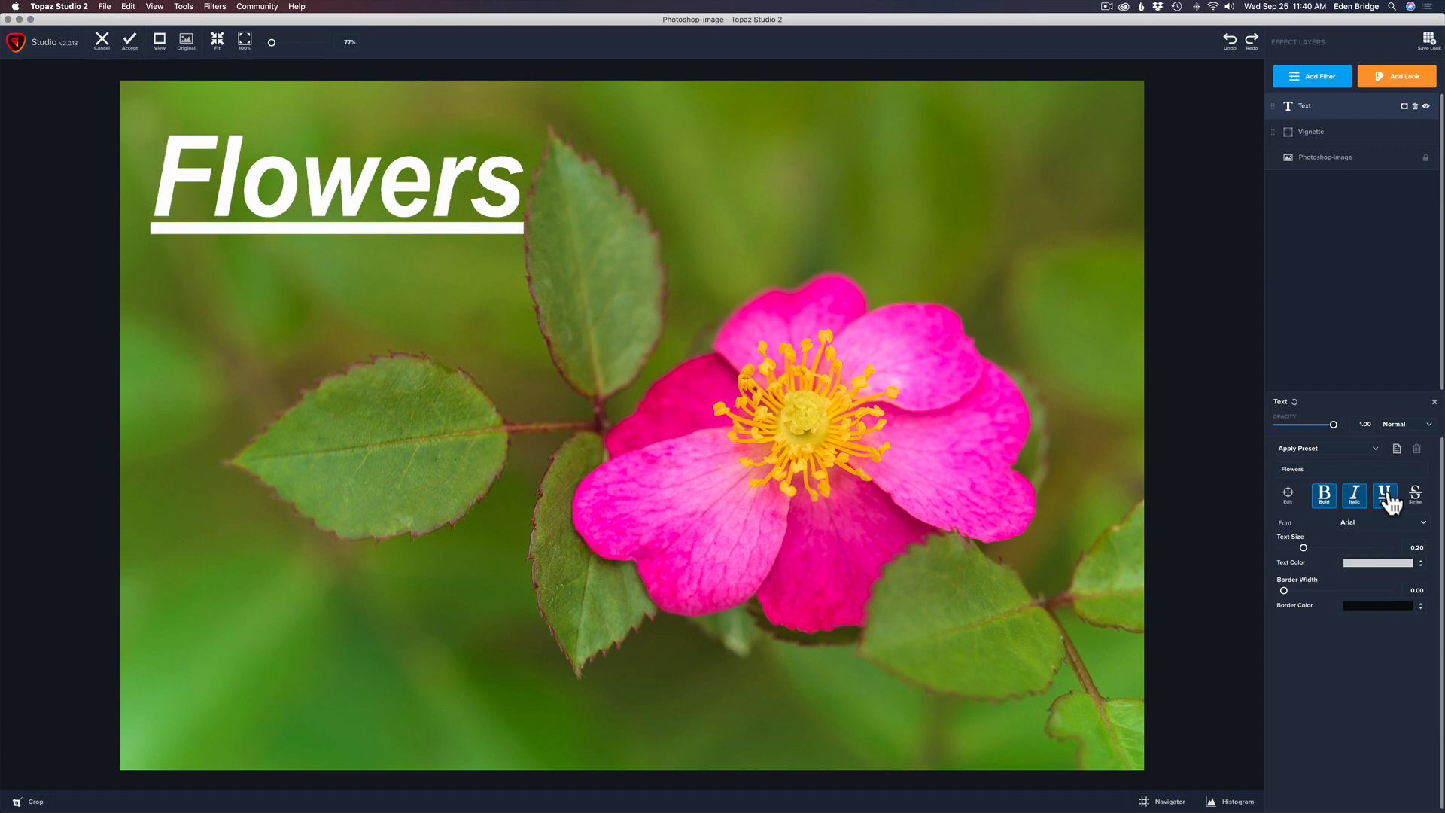
{"action": "left_click", "coordinate": [1416, 498]}
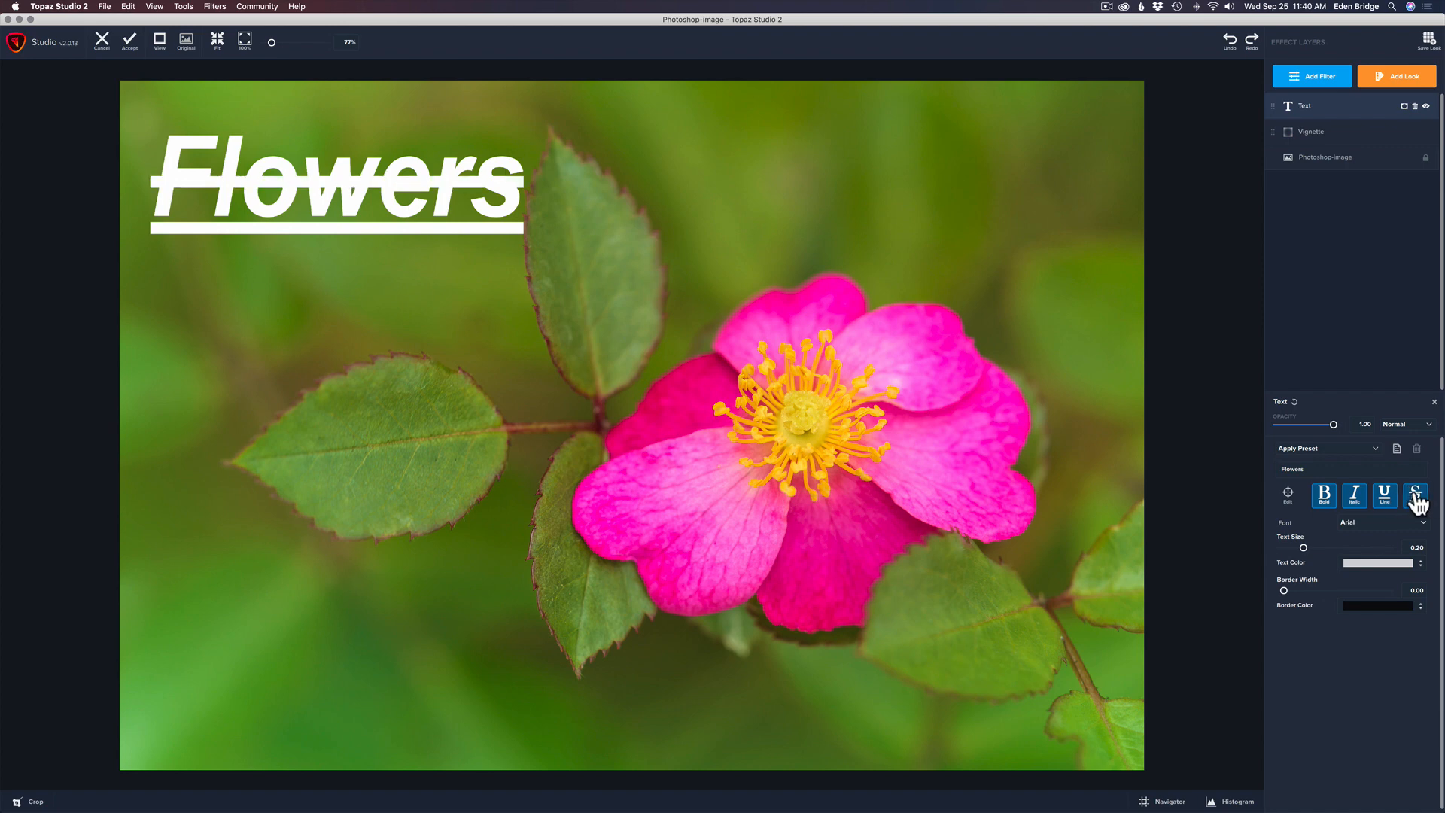
{"action": "left_click", "coordinate": [1416, 498]}
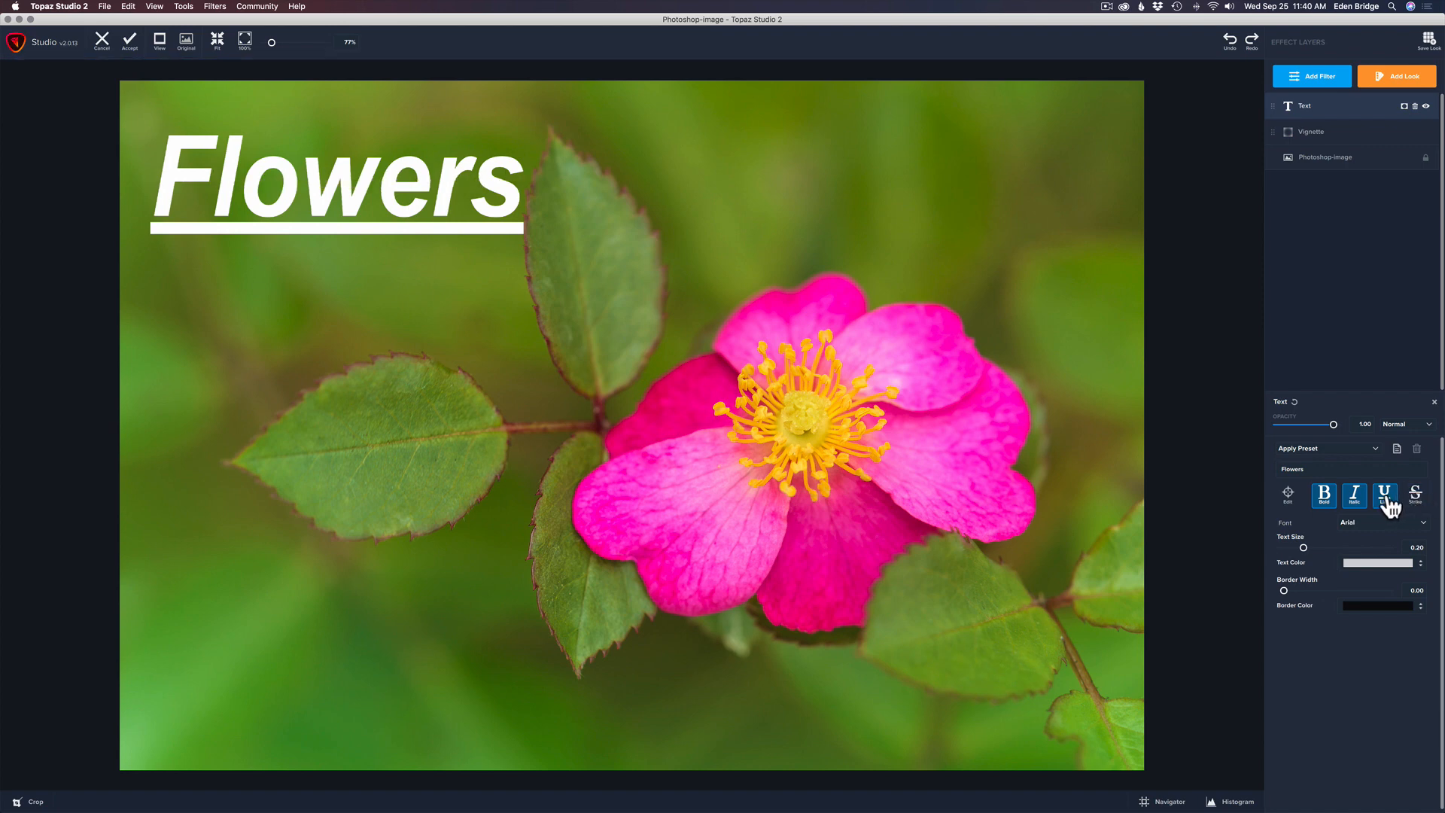
{"action": "left_click", "coordinate": [1386, 497]}
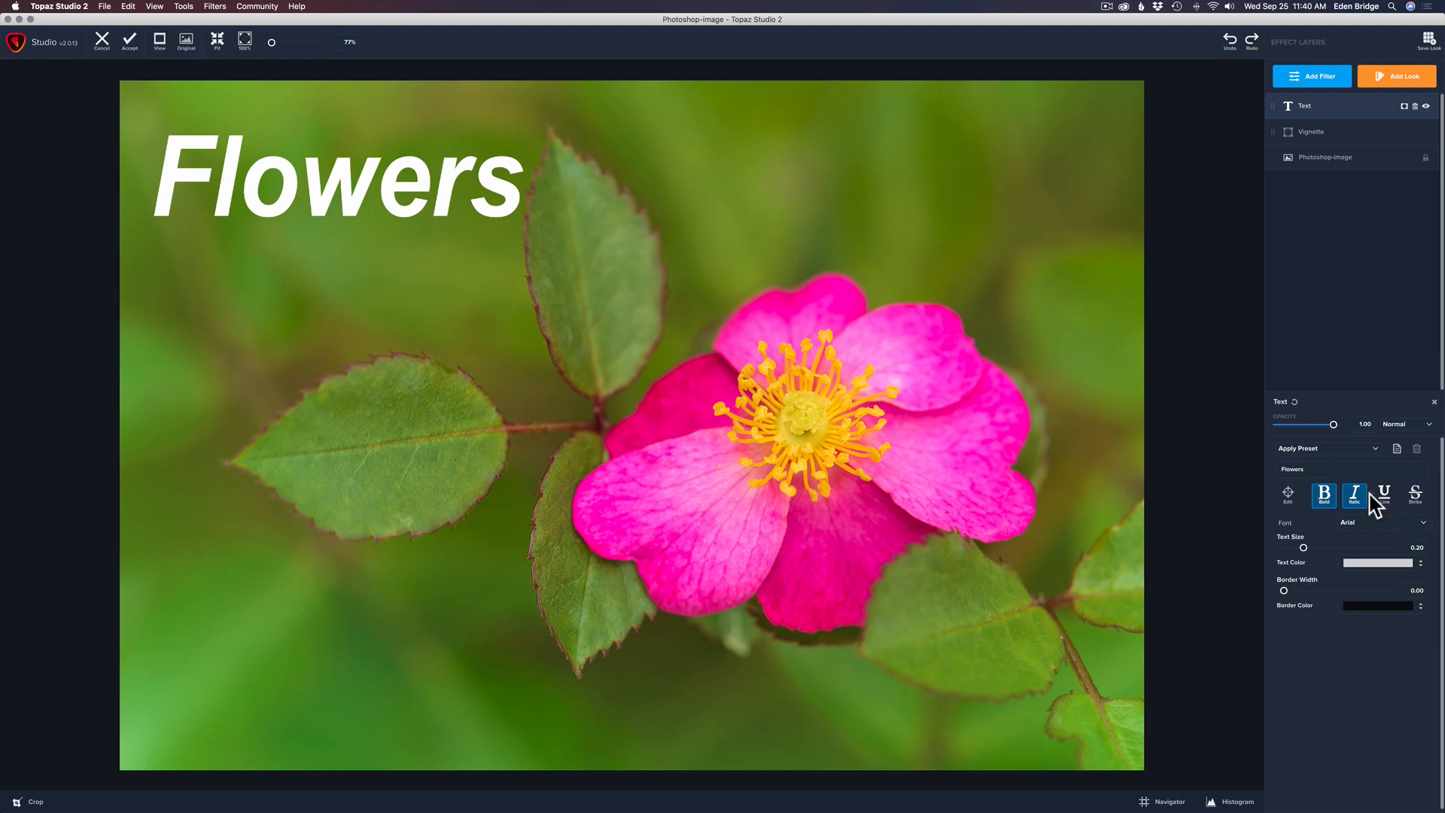
{"action": "left_click", "coordinate": [1324, 499]}
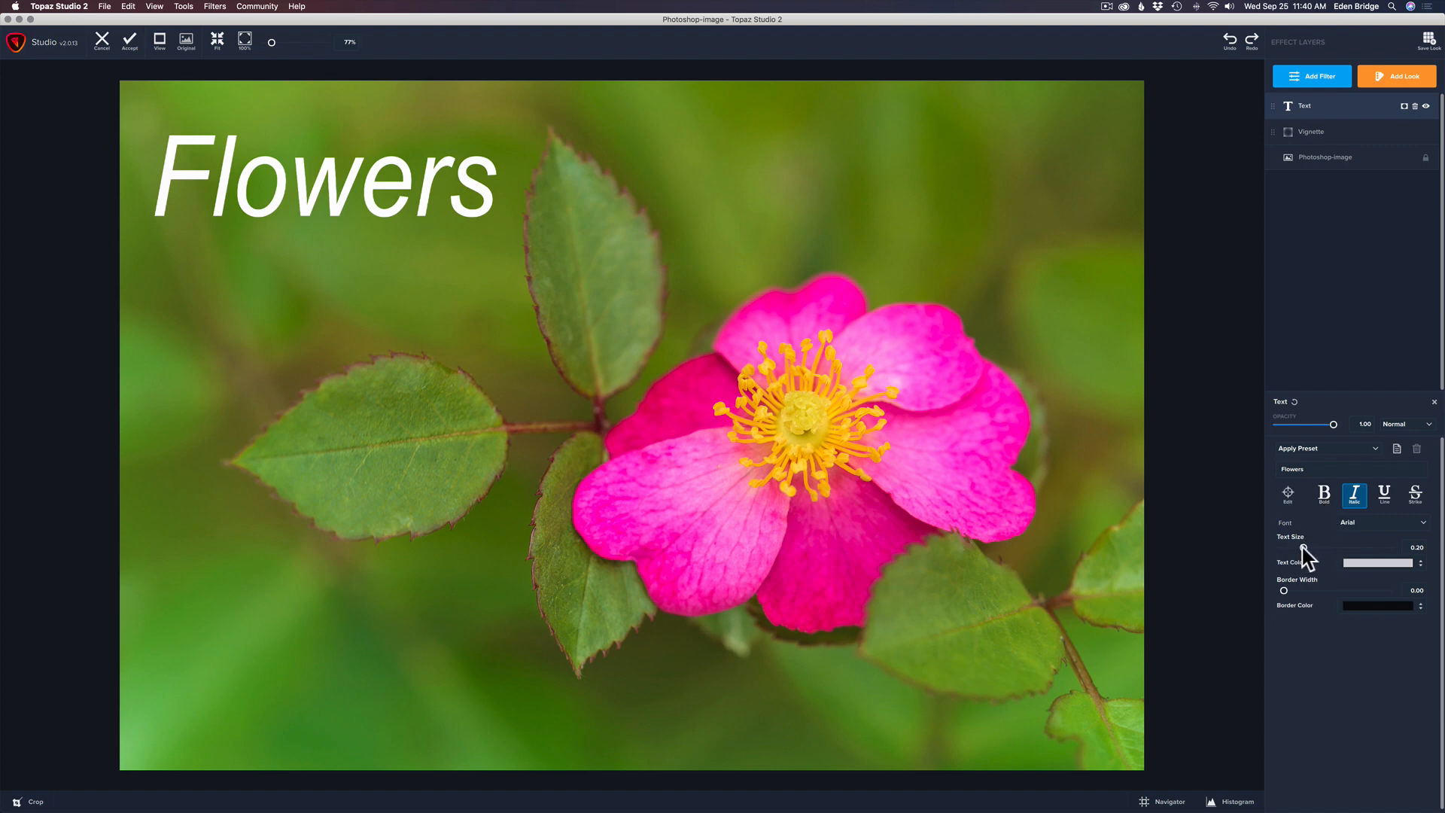
- Reduce the text size to 0.17 and shift the title slightly downward on the photo
{"action": "left_click_drag", "start_coordinate": [1303, 548], "coordinate": [1300, 548]}
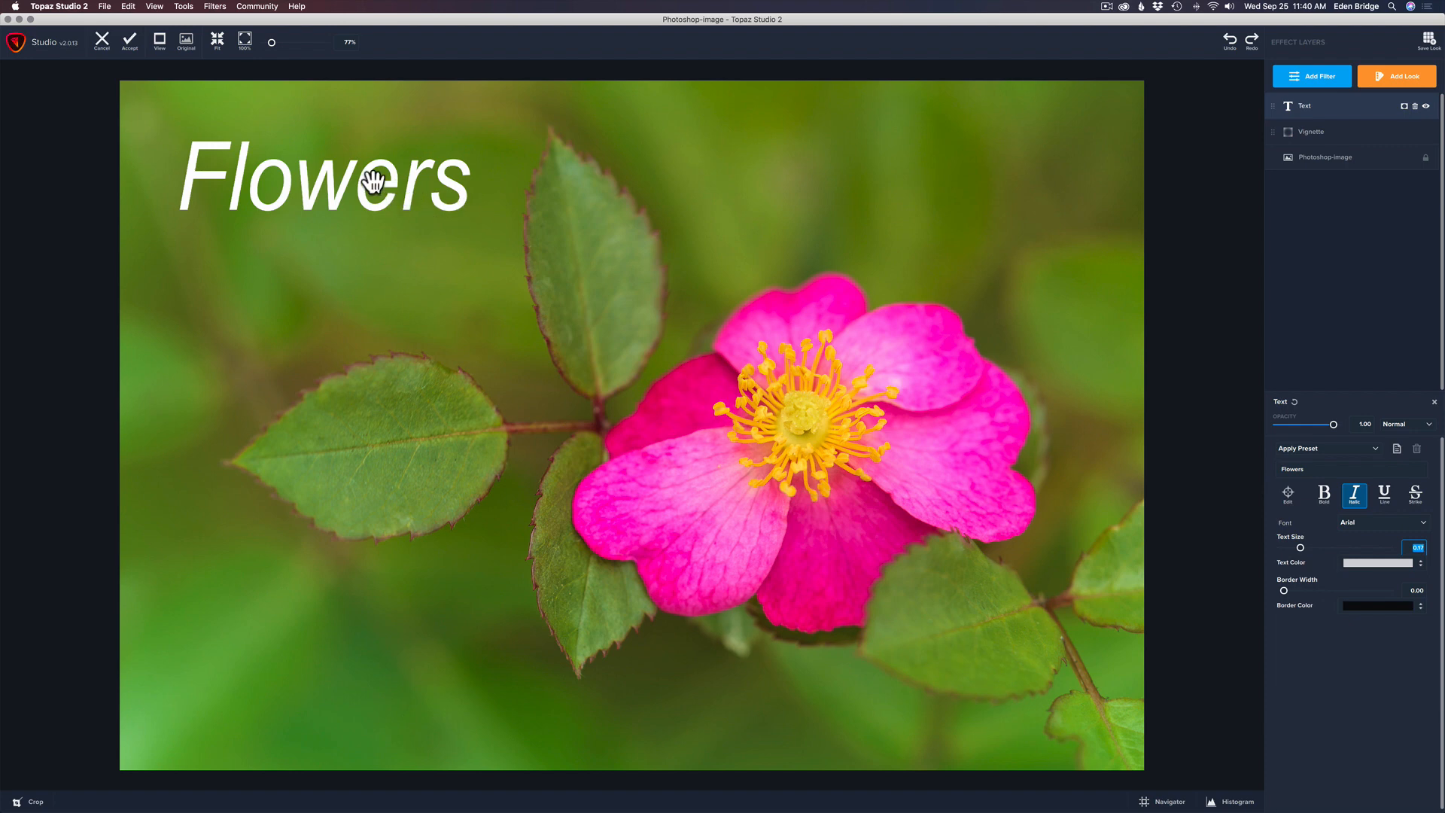
{"action": "left_click", "coordinate": [392, 195]}
{"action": "left_click", "coordinate": [392, 194]}
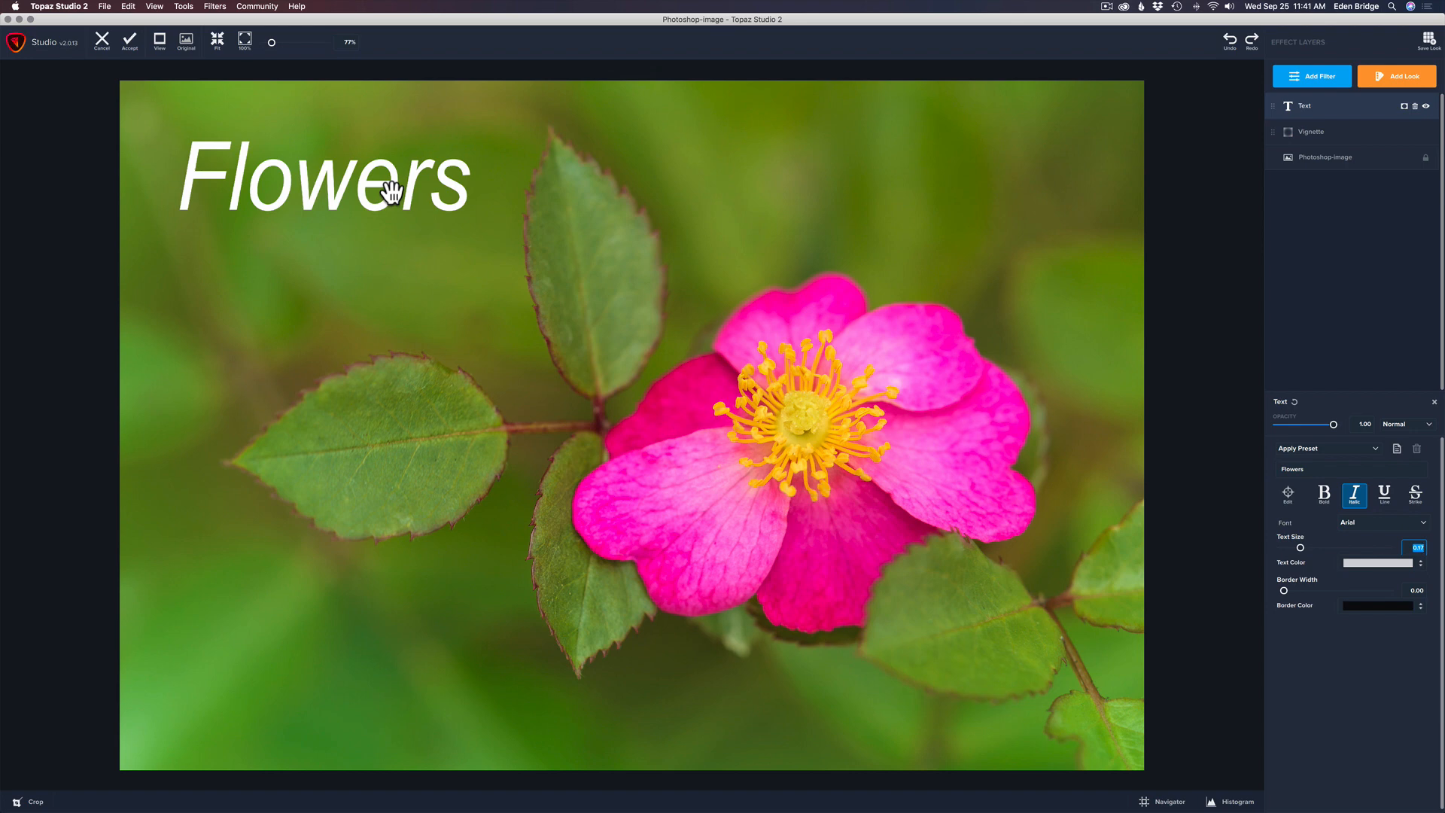
{"action": "mouse_move", "coordinate": [387, 190]}
{"action": "left_mouse_down"}
{"action": "mouse_move", "coordinate": [416, 197]}
{"action": "mouse_move", "coordinate": [371, 183]}
{"action": "left_mouse_up"}
{"action": "left_click", "coordinate": [371, 183]}
{"action": "left_click", "coordinate": [1288, 497]}
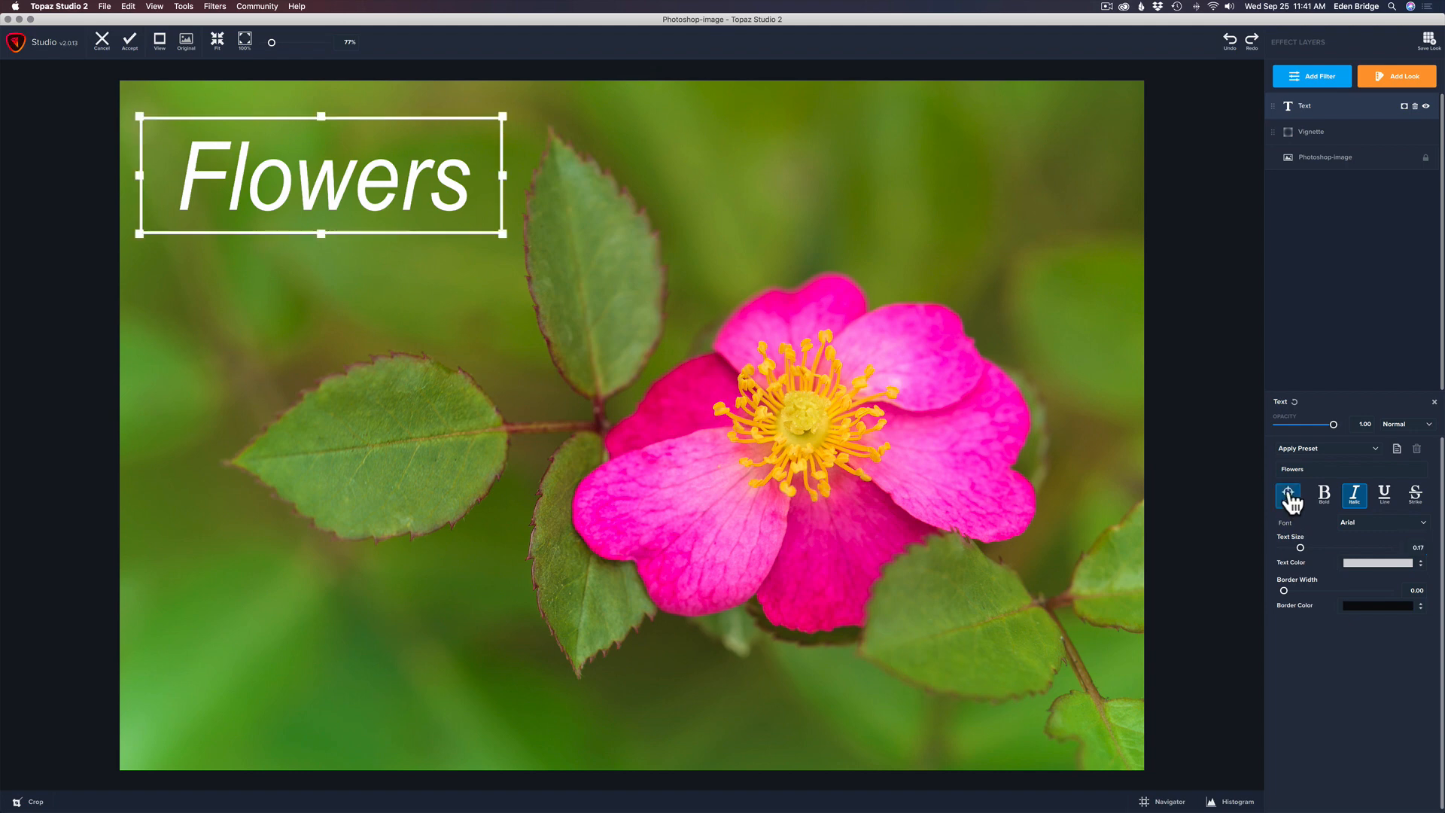
{"action": "mouse_move", "coordinate": [366, 179]}
{"action": "left_mouse_down"}
{"action": "mouse_move", "coordinate": [421, 189]}
{"action": "mouse_move", "coordinate": [369, 166]}
{"action": "mouse_move", "coordinate": [375, 189]}
{"action": "mouse_move", "coordinate": [363, 187]}
{"action": "left_mouse_up"}
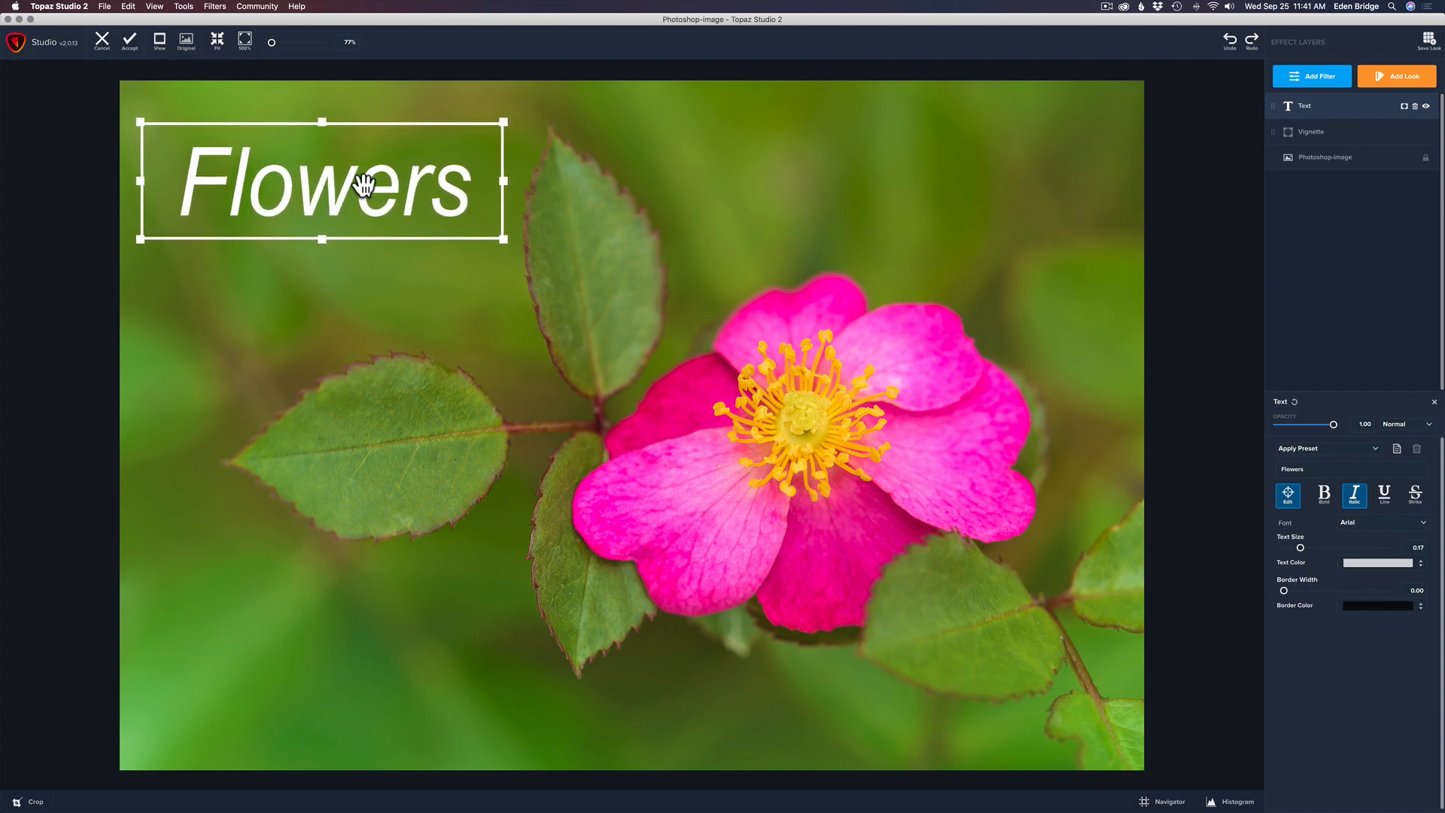
{"action": "left_click", "coordinate": [1289, 494]}
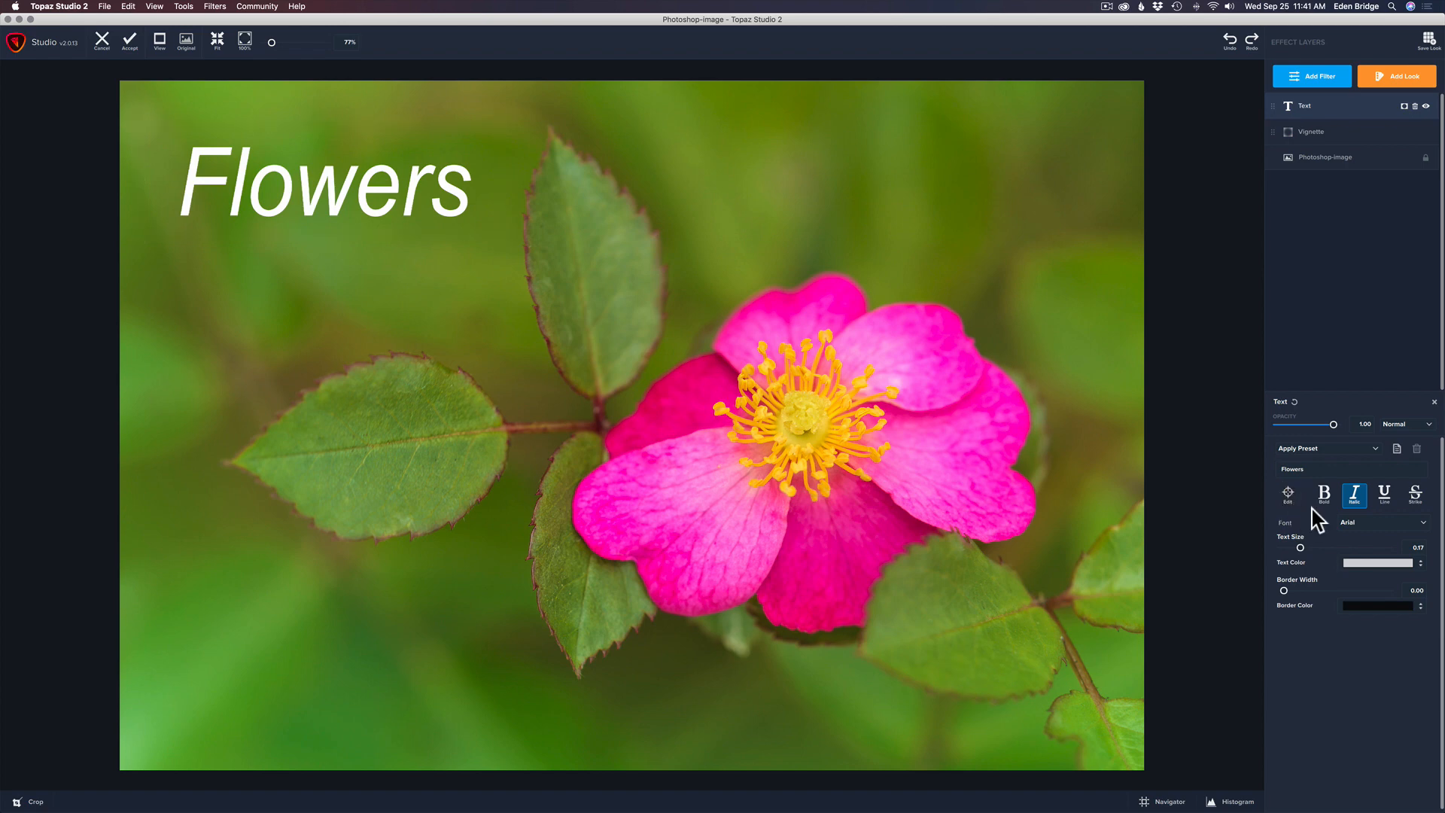
- Browse the font list and change the title's font to HUNTSON
{"action": "left_click", "coordinate": [1422, 525]}
{"action": "scroll", "coordinate": [1383, 487], "scroll_direction": "down", "scroll_amount": 20}
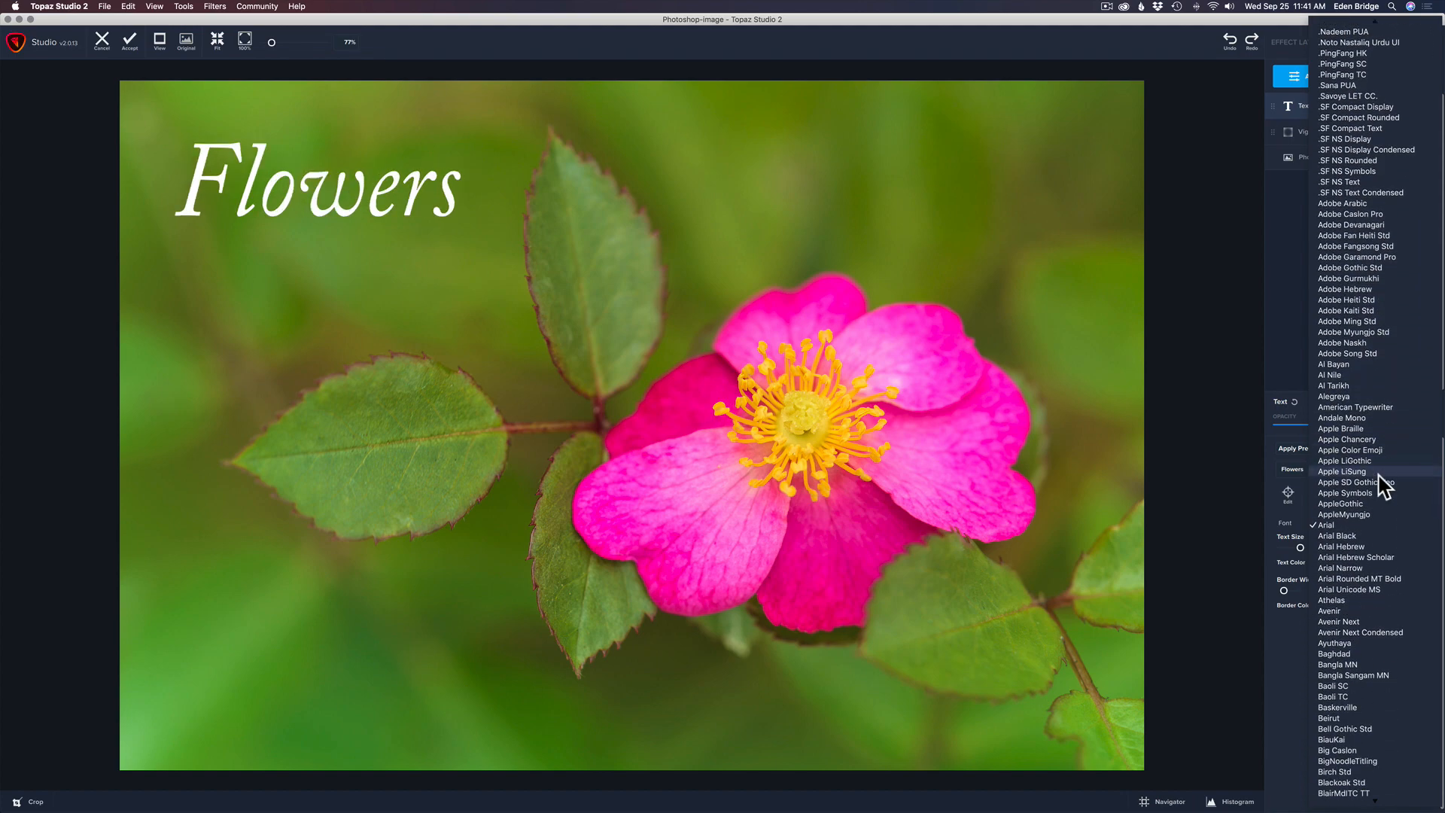
{"action": "scroll", "coordinate": [1380, 478], "scroll_direction": "down", "scroll_amount": 10}
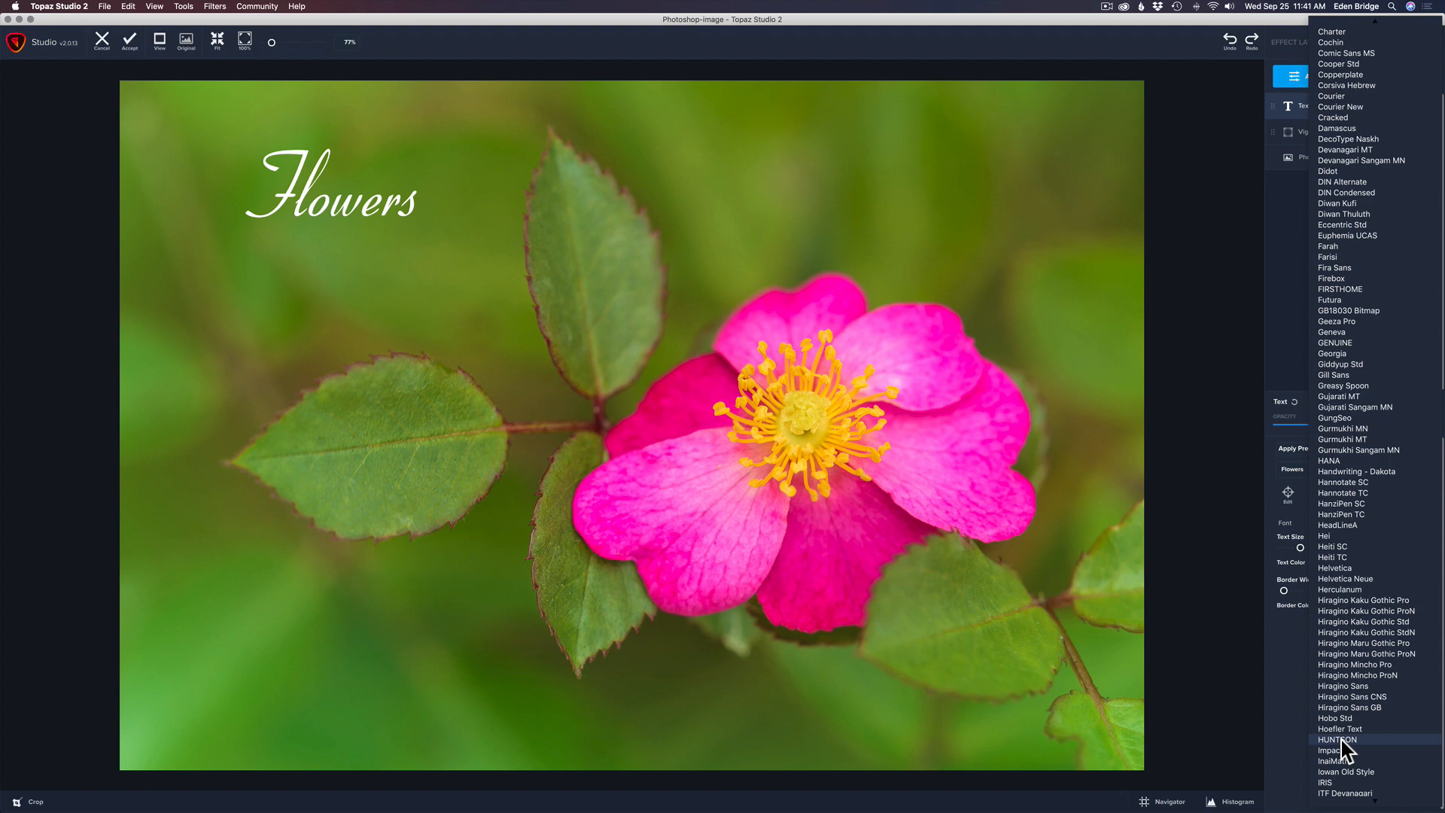
{"action": "left_click", "coordinate": [1341, 739]}
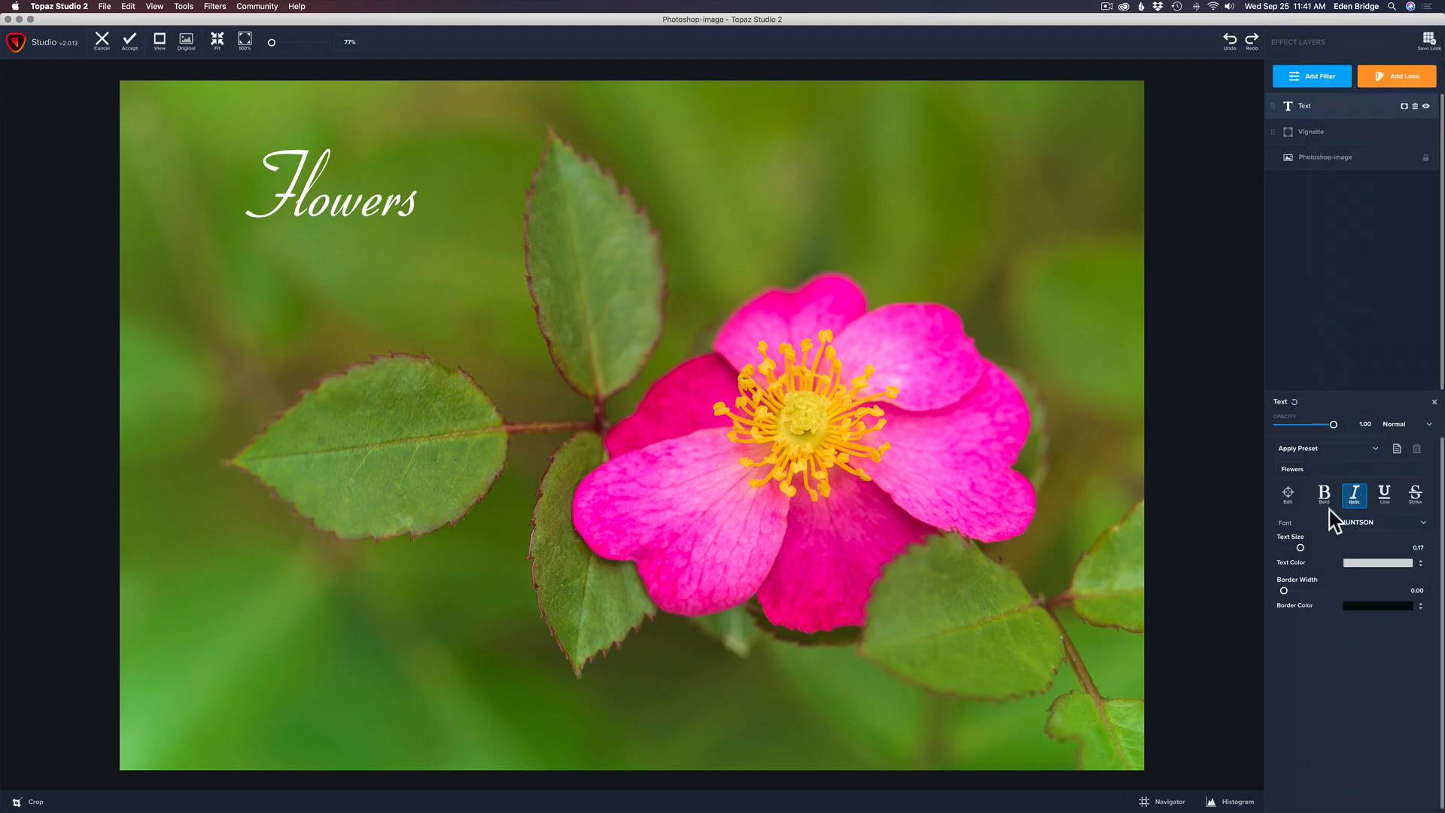
- Enlarge the title to text size 0.27 and move it slightly toward the photo's left edge
{"action": "left_click", "coordinate": [1300, 546]}
{"action": "left_click_drag", "start_coordinate": [1300, 547], "coordinate": [1311, 548]}
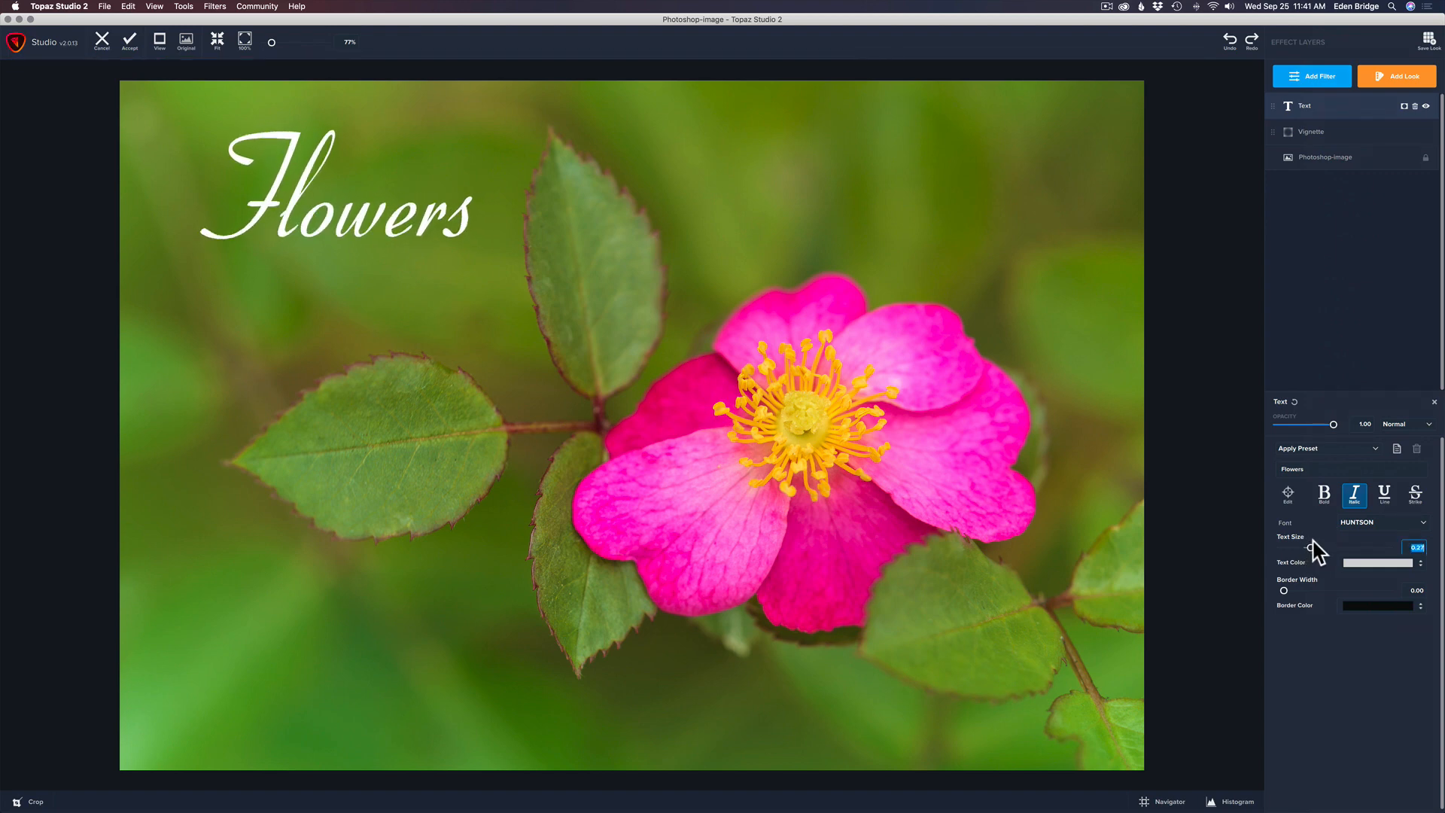
{"action": "left_click", "coordinate": [1289, 493]}
{"action": "left_click_drag", "start_coordinate": [346, 199], "coordinate": [332, 199]}
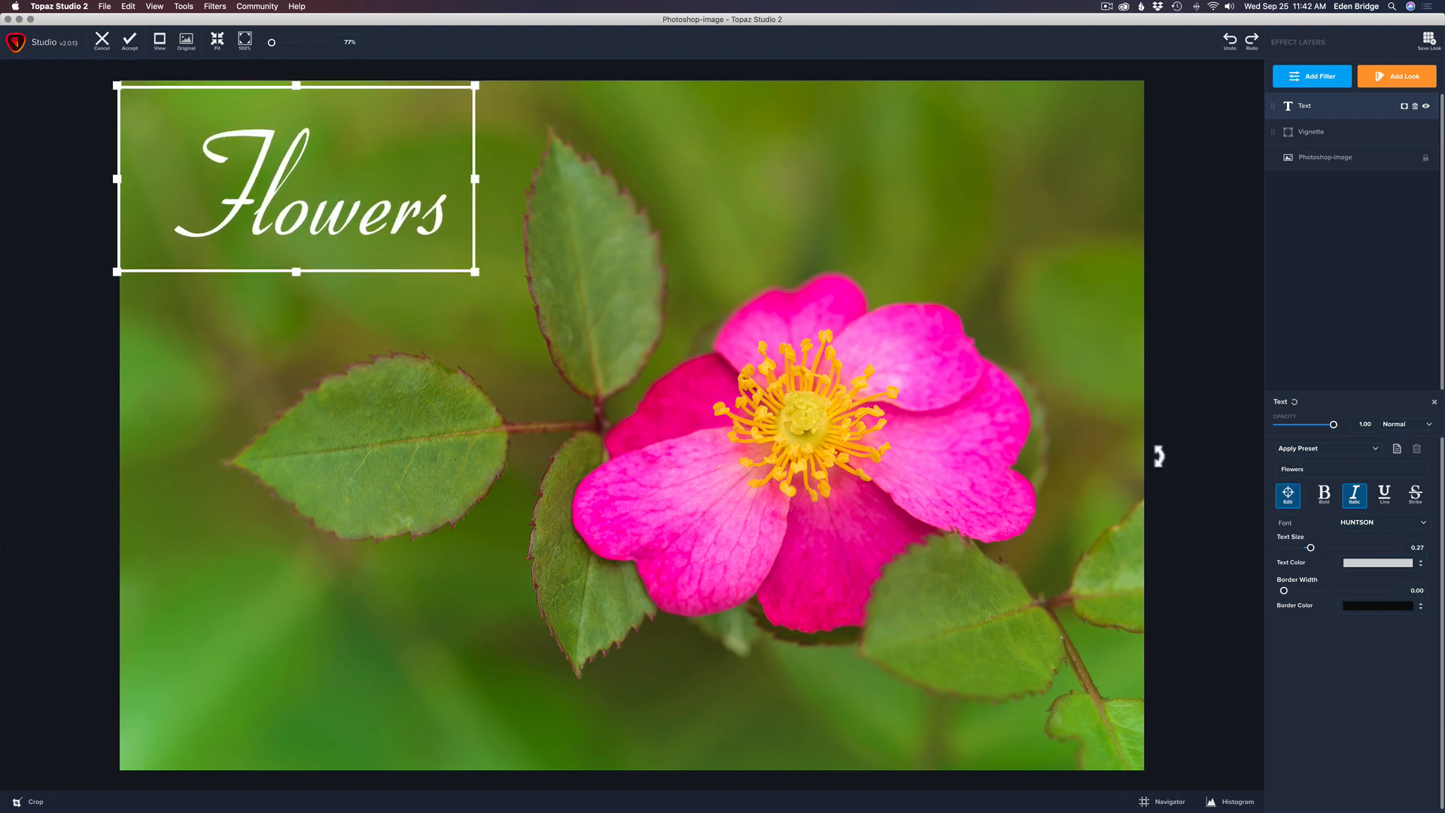
{"action": "left_click", "coordinate": [1288, 494]}
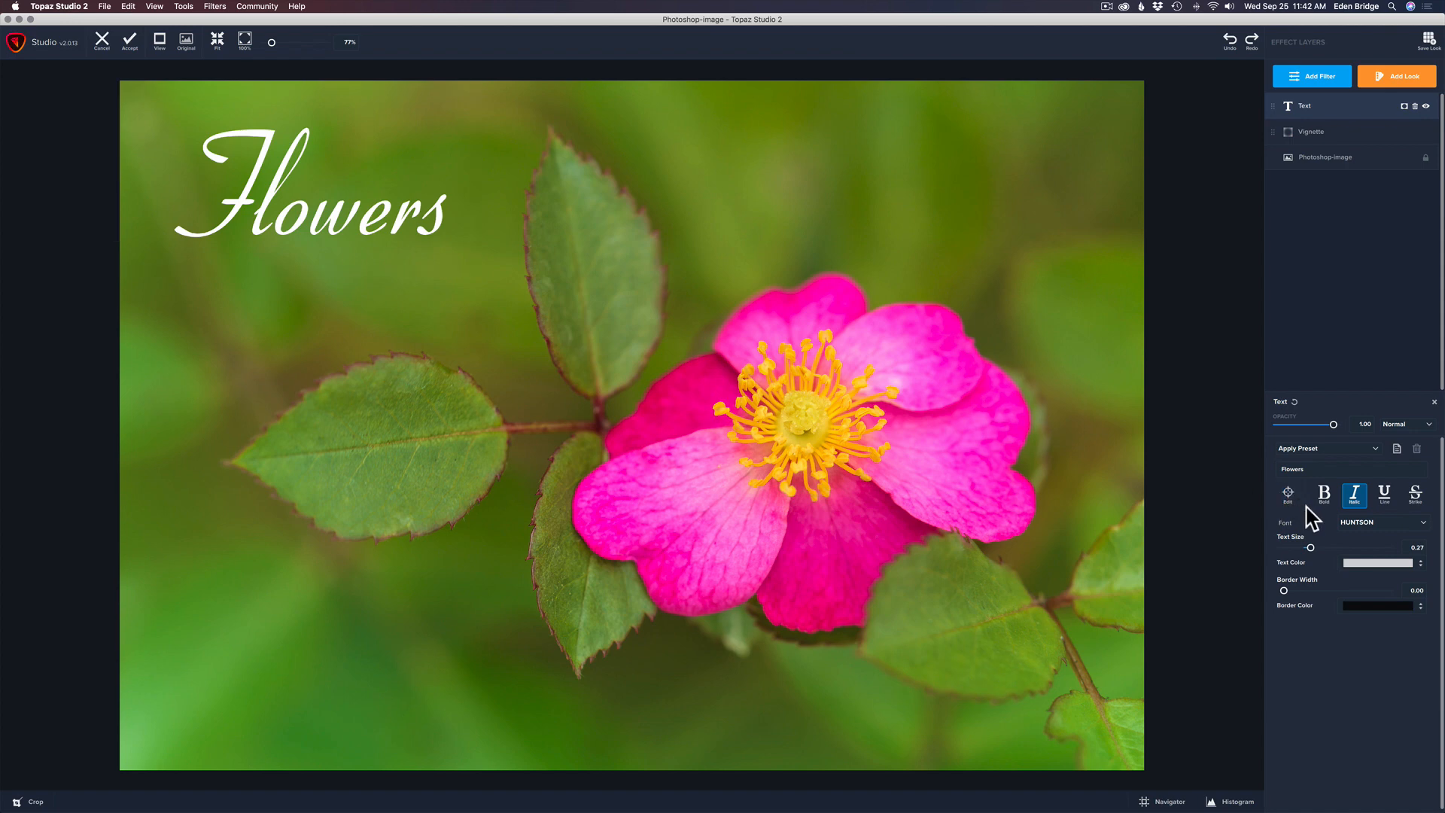
- Try a light pink and then a yellow sampled from the flower's centre as the text colour
{"action": "left_click", "coordinate": [1385, 564]}
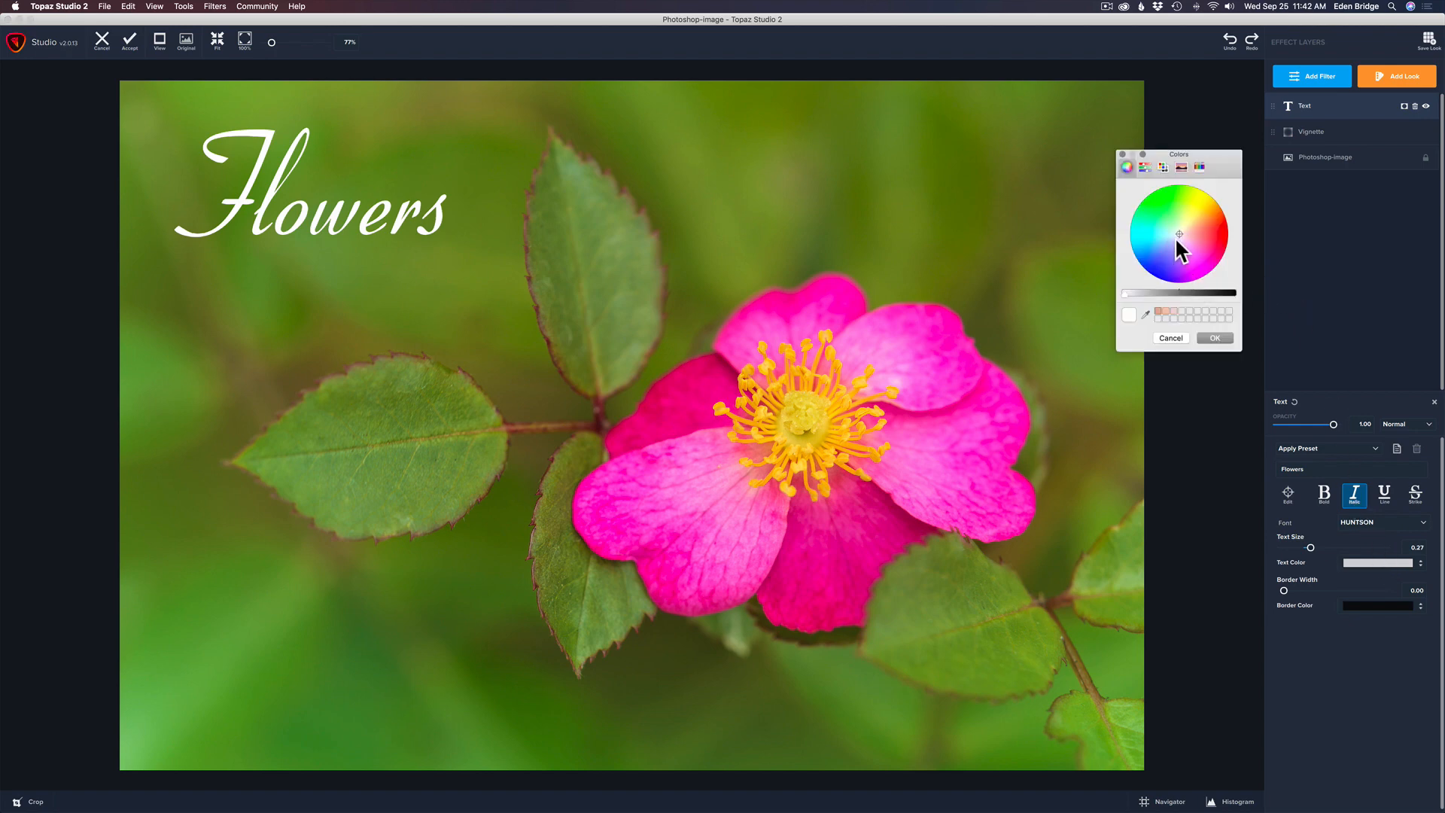
{"action": "mouse_move", "coordinate": [1179, 234]}
{"action": "left_mouse_down"}
{"action": "mouse_move", "coordinate": [1162, 214]}
{"action": "mouse_move", "coordinate": [1159, 238]}
{"action": "mouse_move", "coordinate": [1188, 242]}
{"action": "left_mouse_up"}
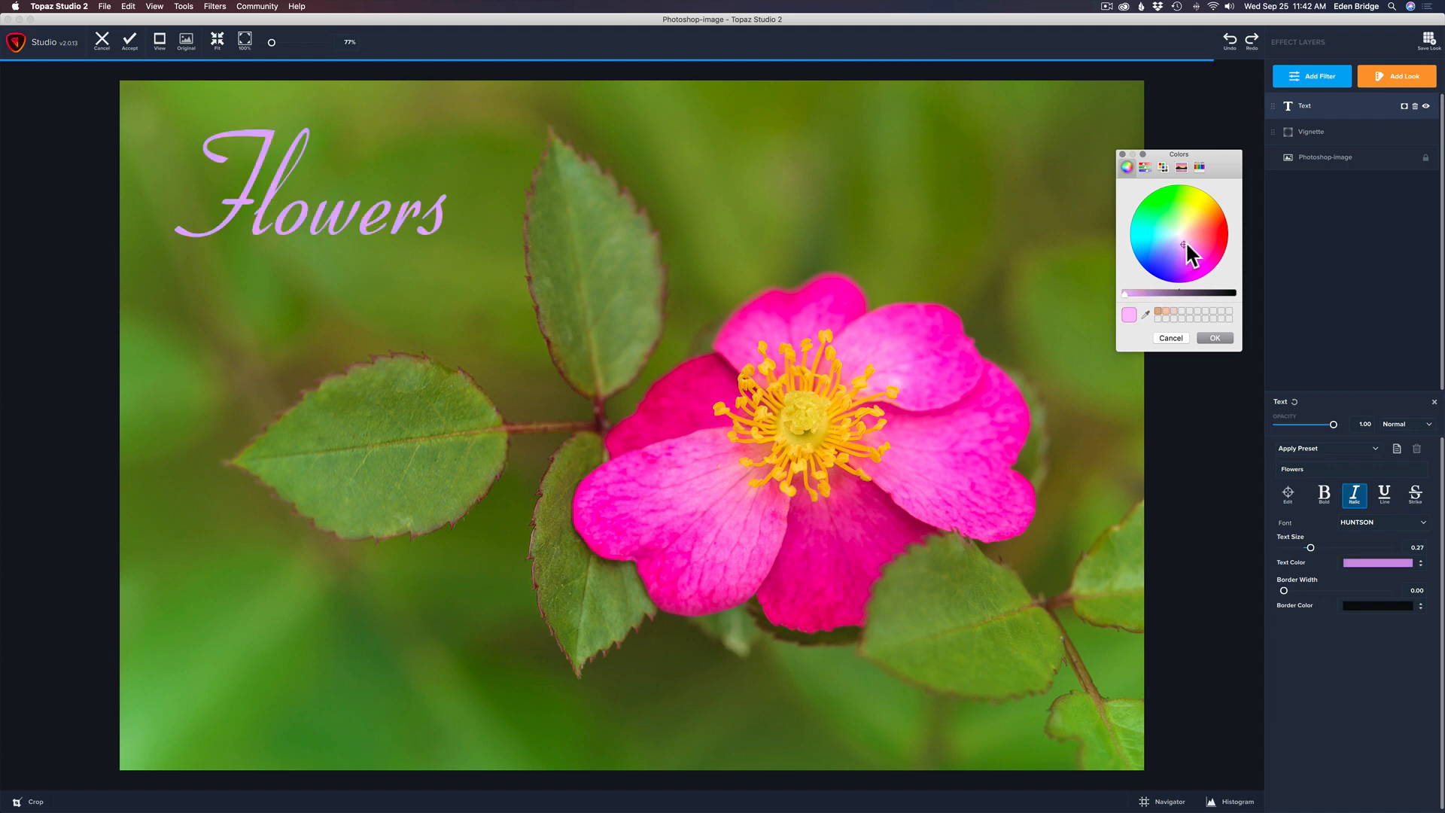
{"action": "left_click", "coordinate": [1145, 313]}
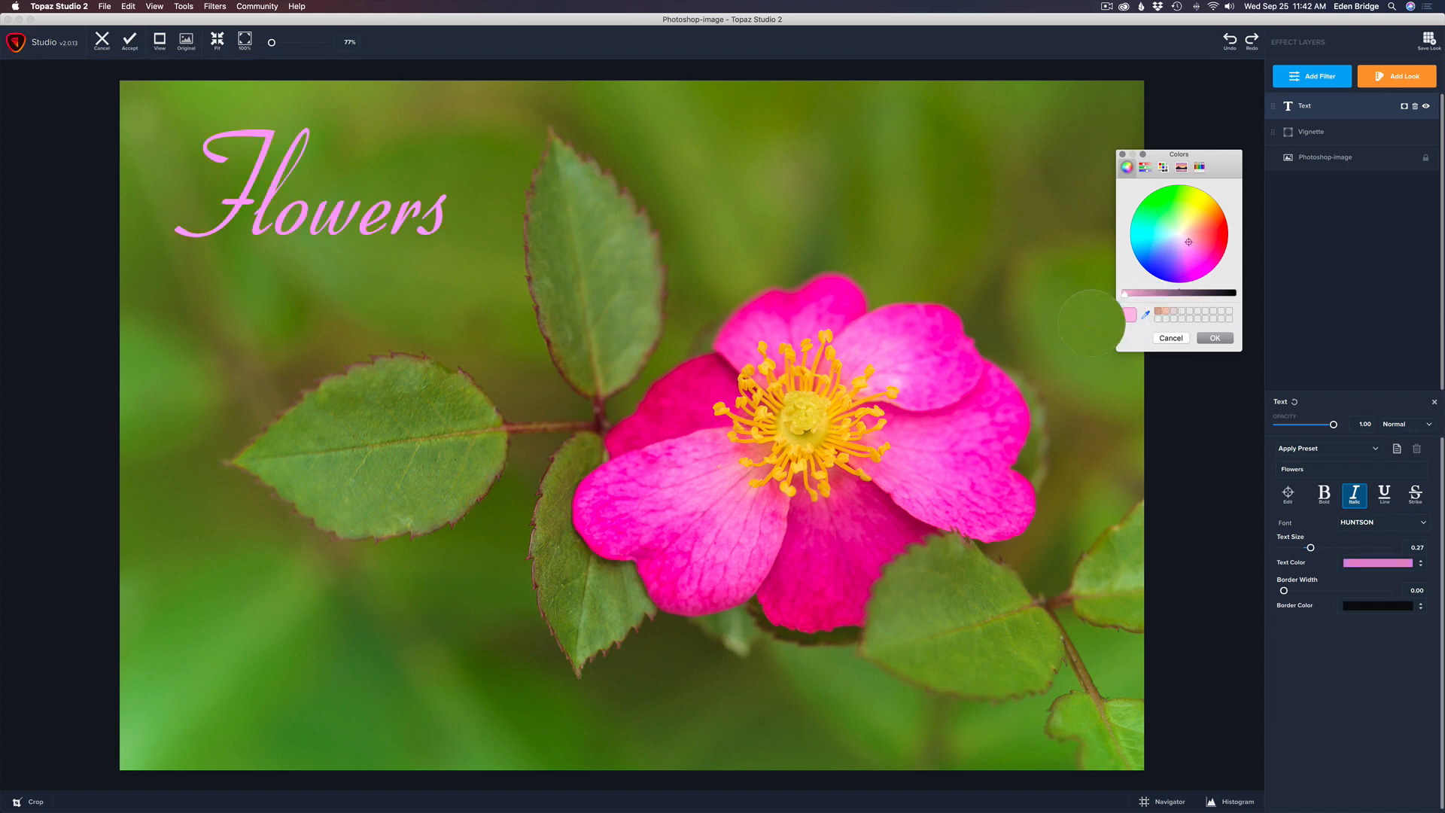
{"action": "left_click", "coordinate": [811, 412]}
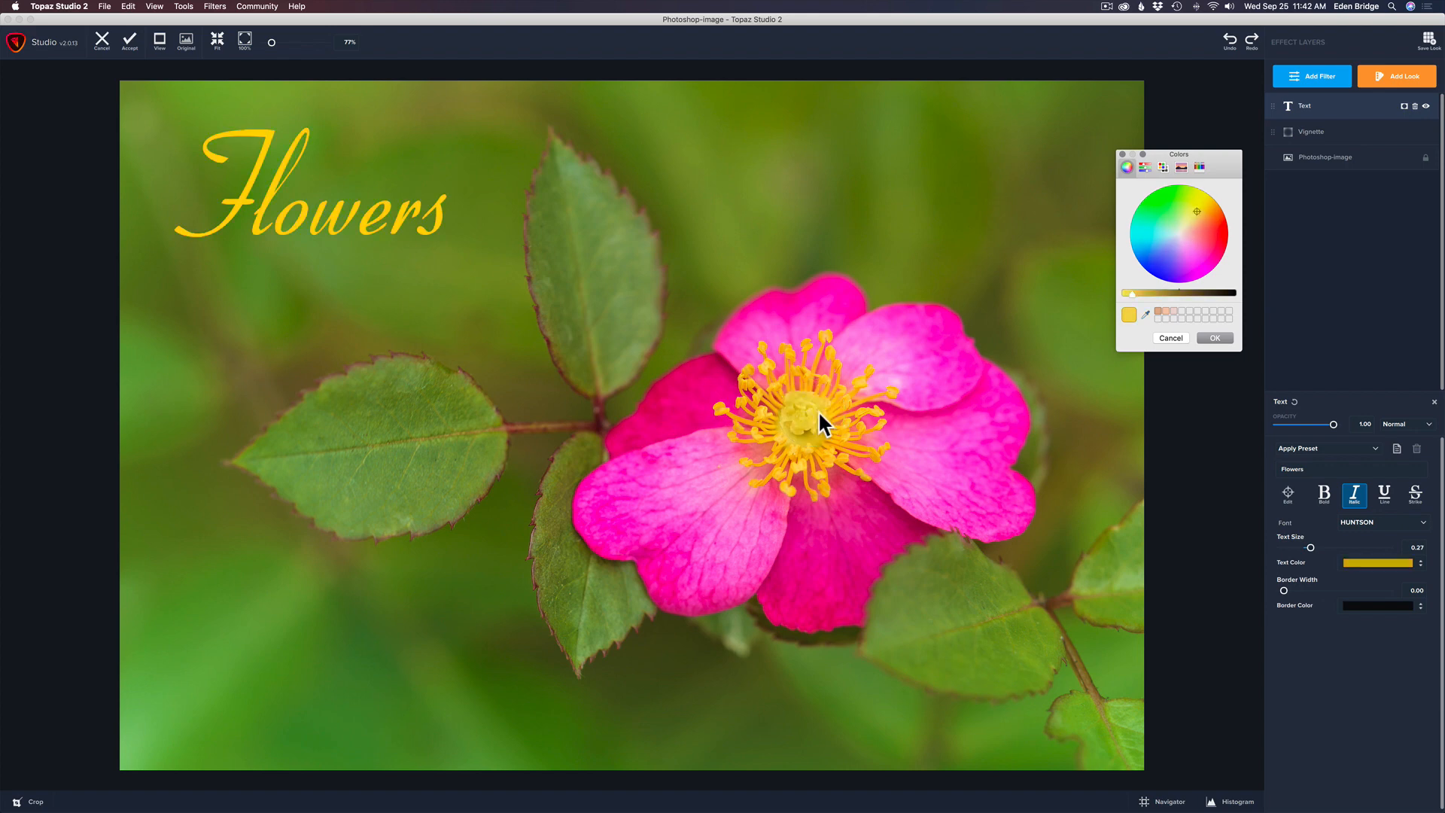
- Sample the upper petal's pink, then replace it with a pink from the flower's lower-left petal as the text colour
{"action": "left_click", "coordinate": [1146, 313]}
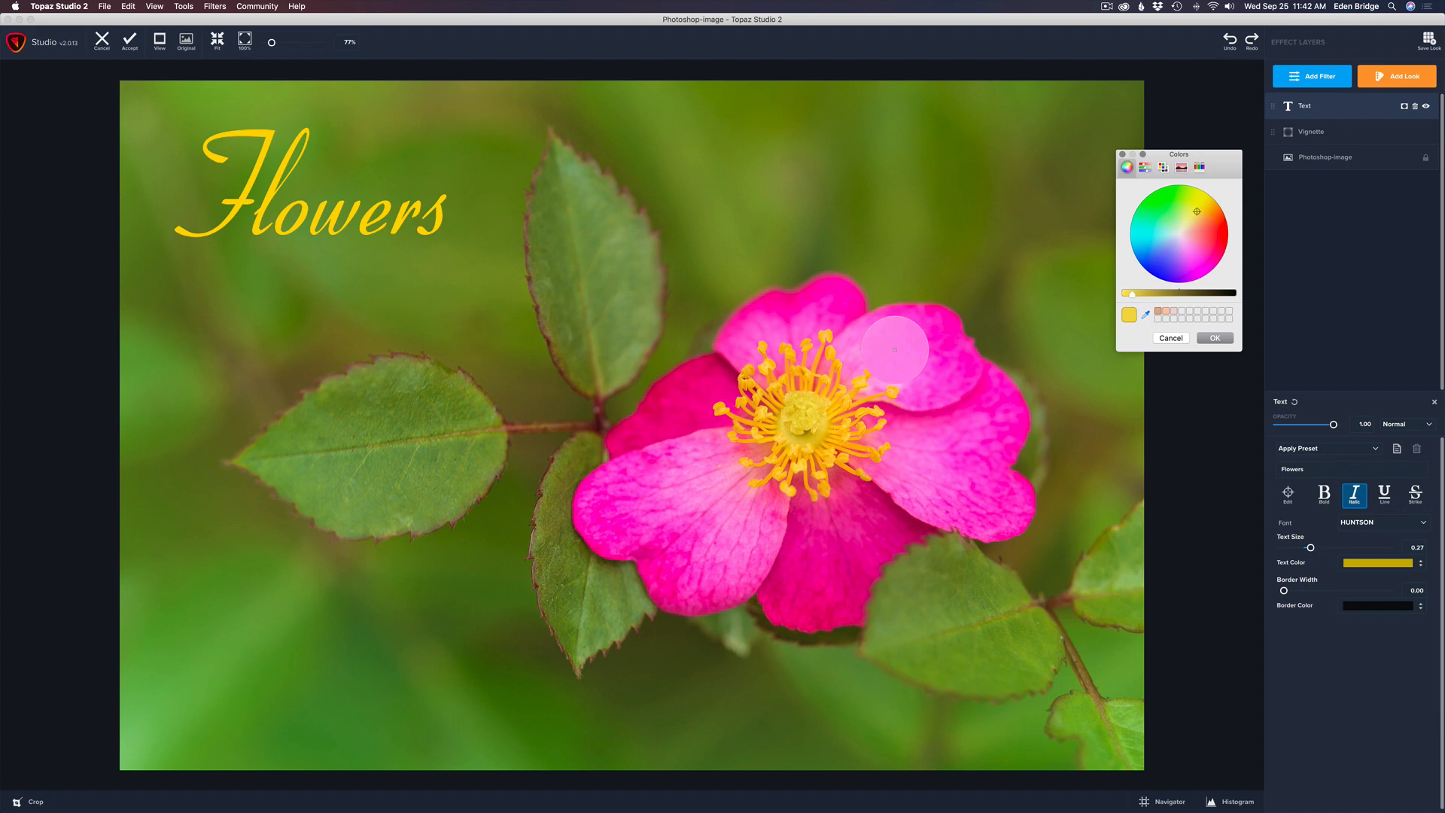
{"action": "left_click", "coordinate": [894, 348]}
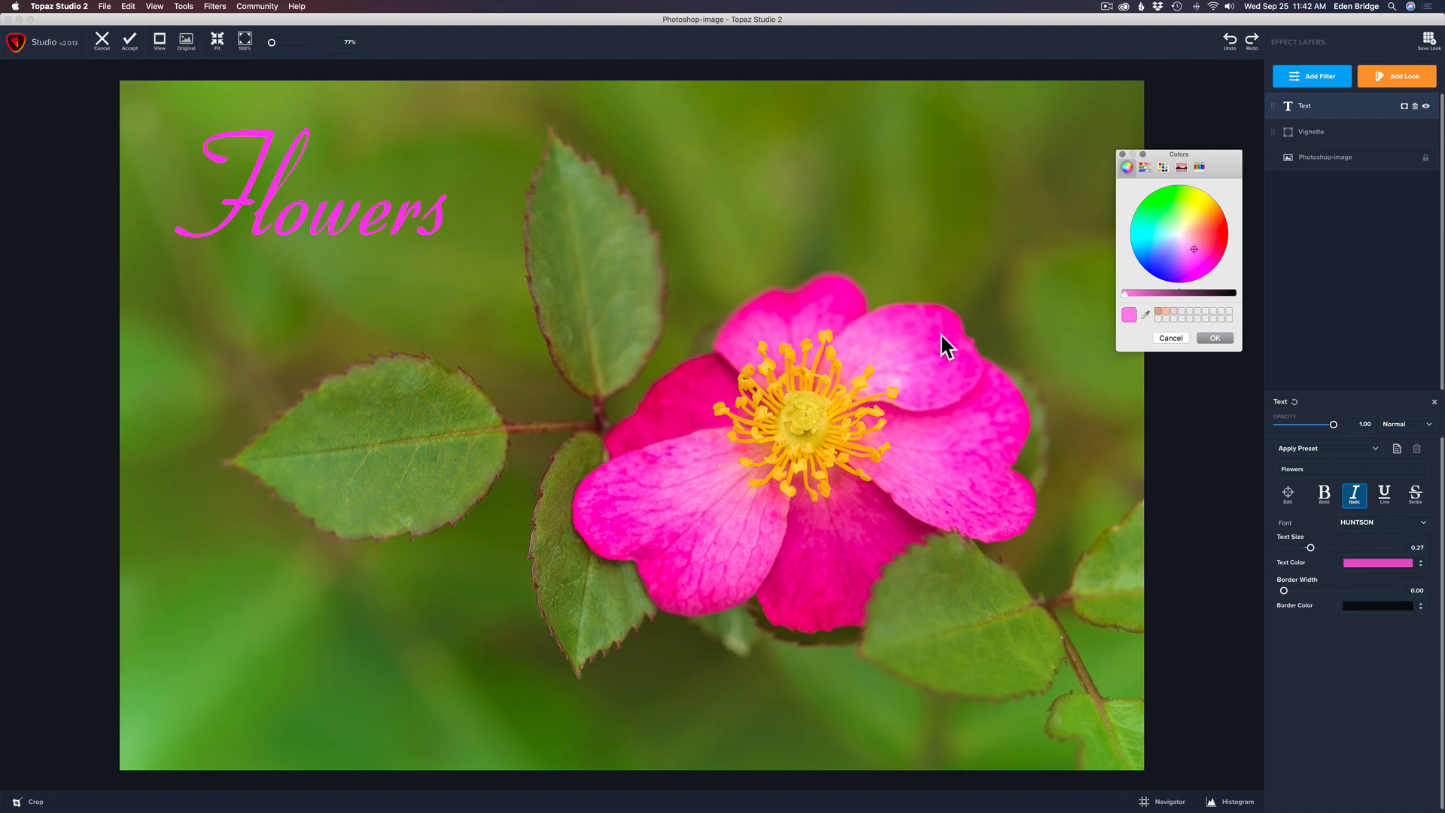
{"action": "left_click", "coordinate": [1145, 313]}
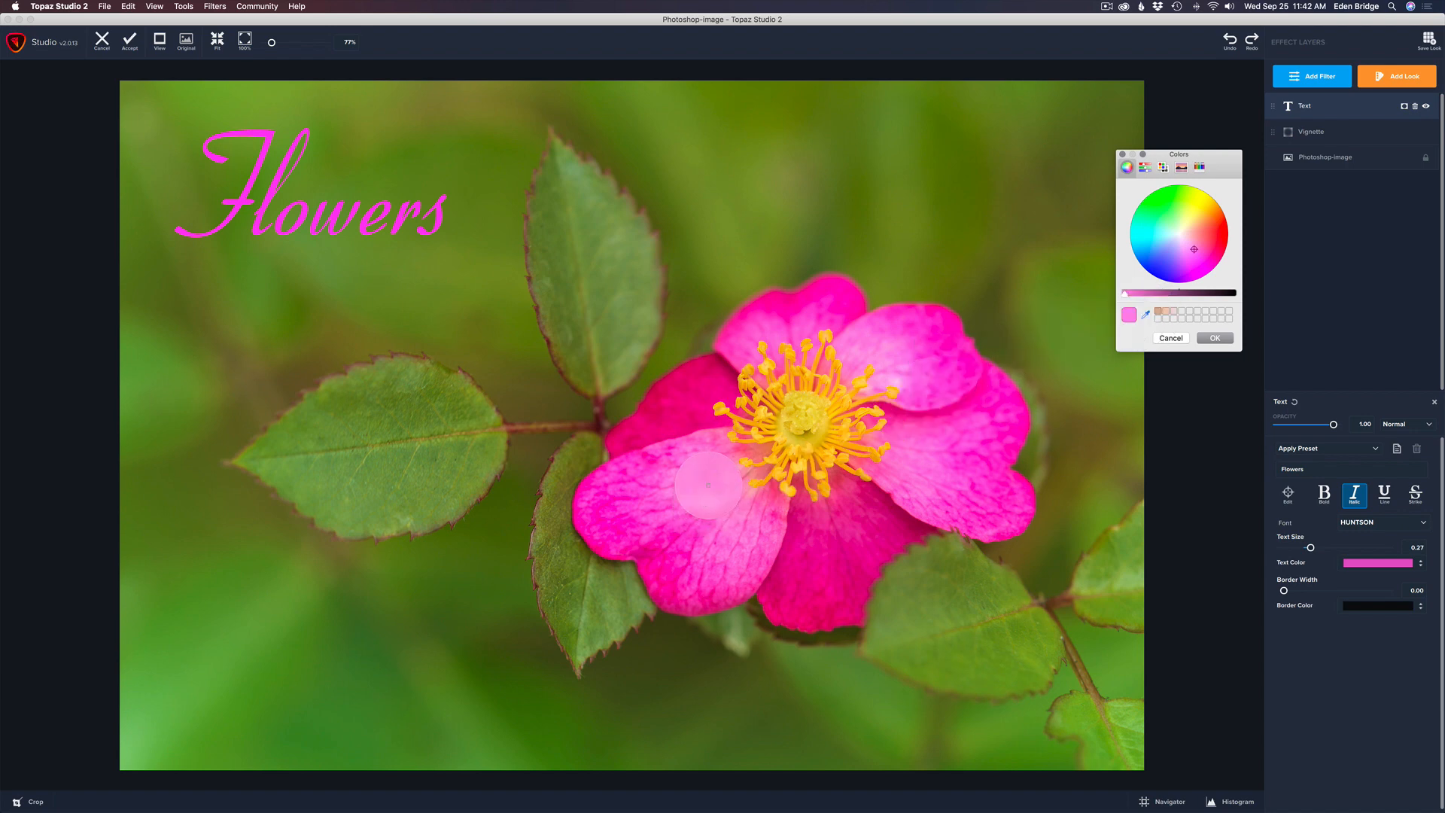
{"action": "left_click", "coordinate": [708, 485]}
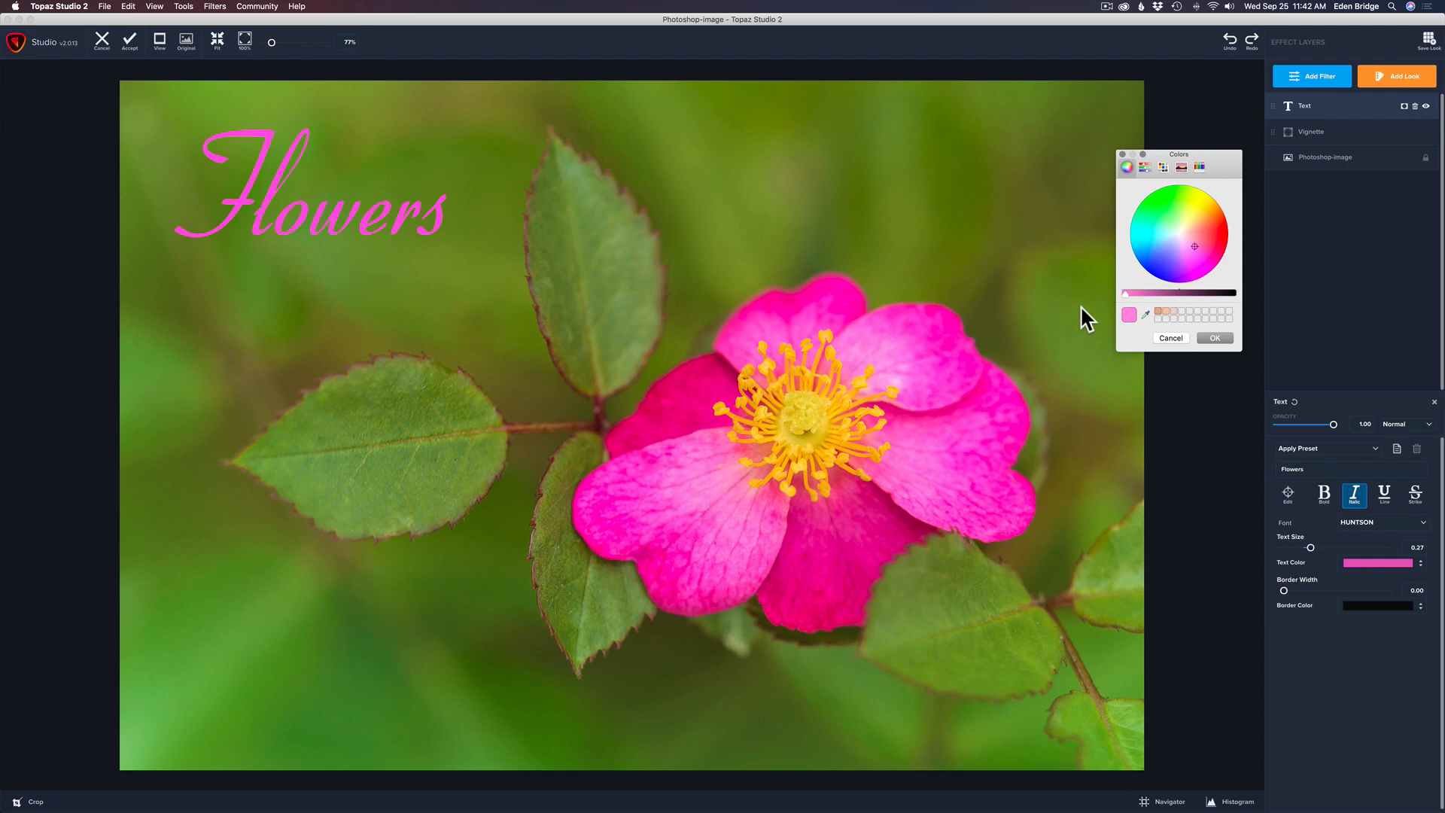
- Accept the pink text colour and give the title a 0.10-wide border in a slightly darkened yellow, after trying red
{"action": "left_click", "coordinate": [1227, 337]}
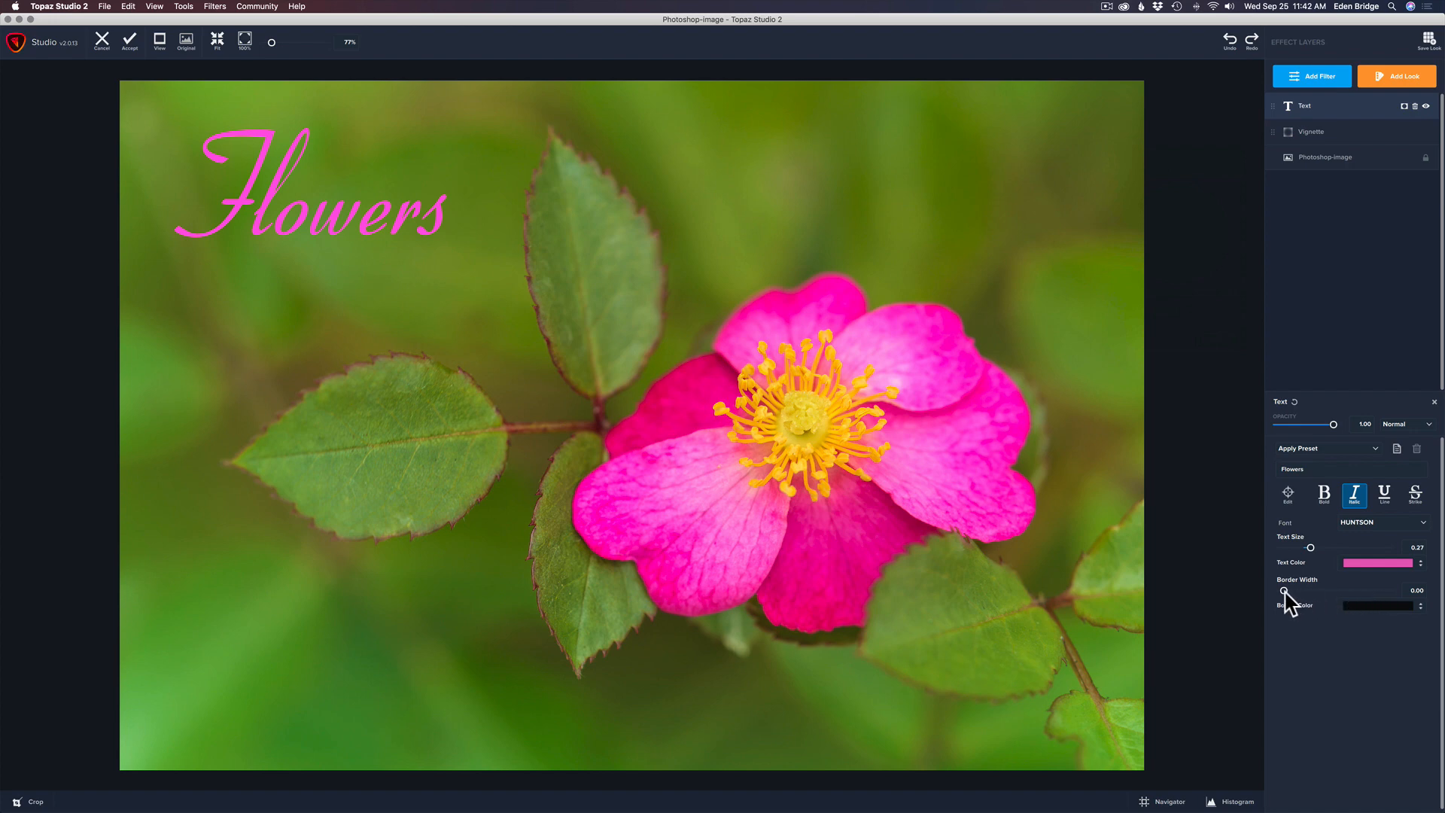
{"action": "left_click_drag", "start_coordinate": [1285, 591], "coordinate": [1294, 591]}
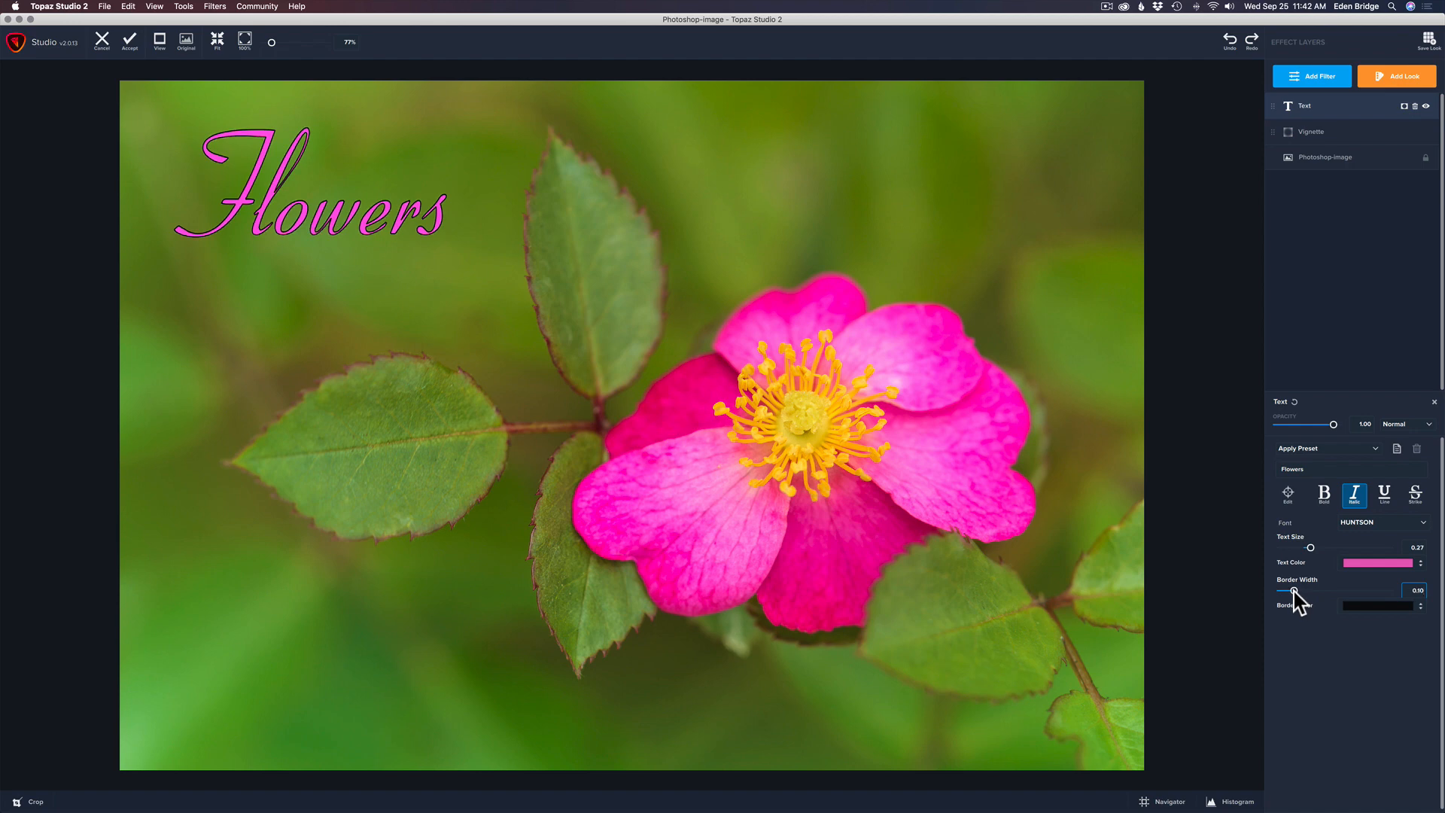
{"action": "left_click", "coordinate": [1383, 607]}
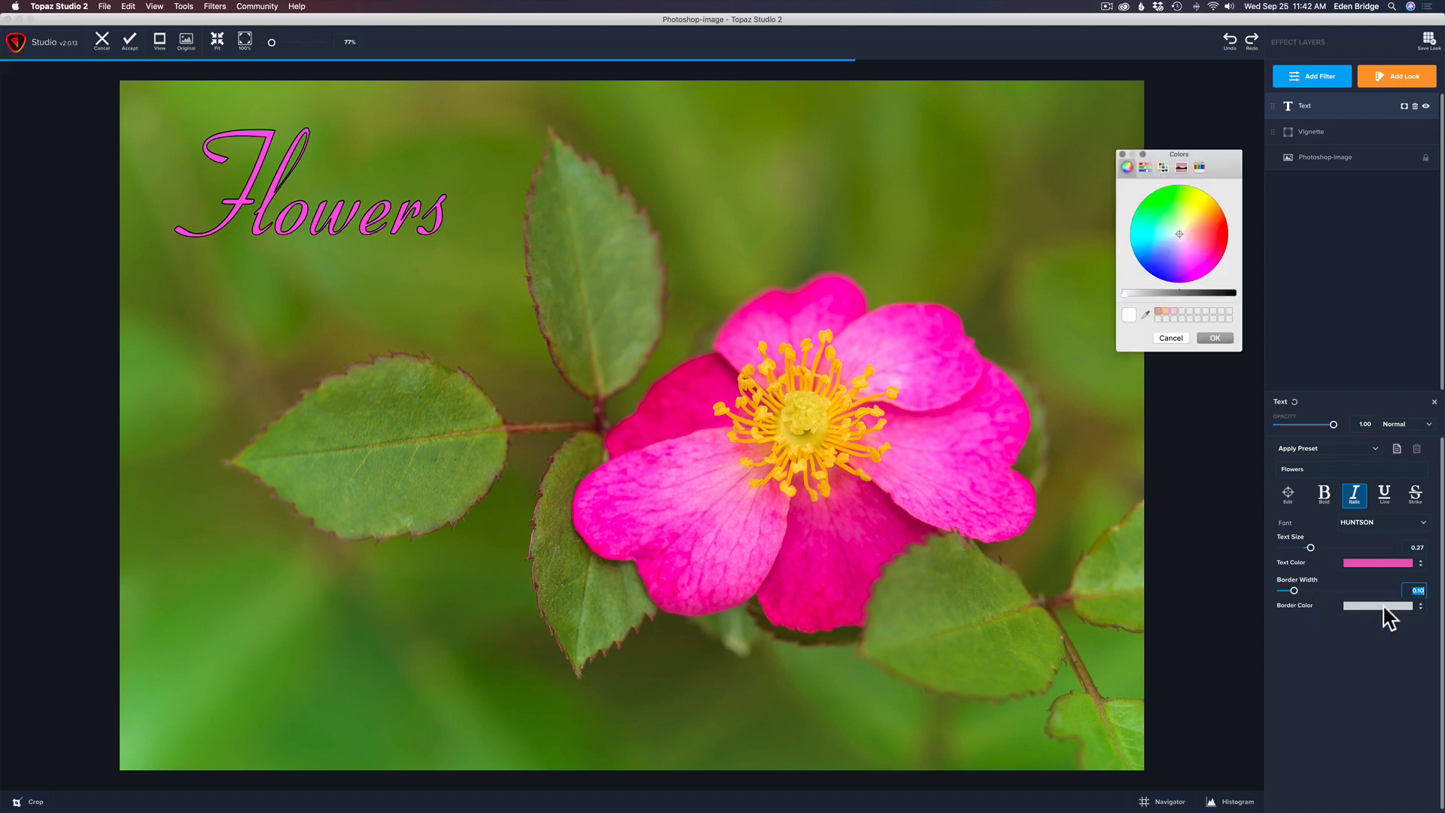
{"action": "left_click", "coordinate": [1210, 236]}
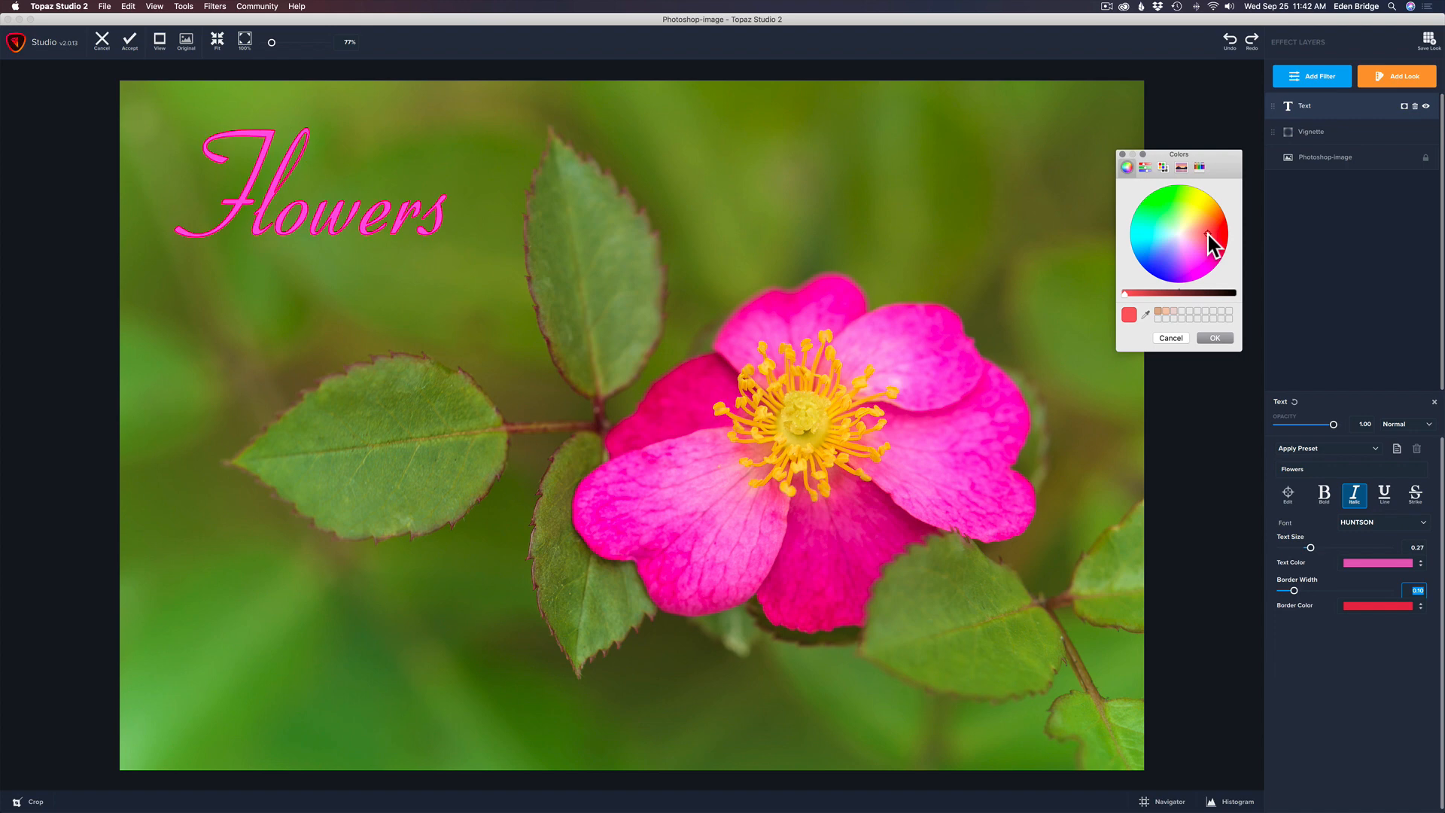
{"action": "left_click", "coordinate": [1195, 209]}
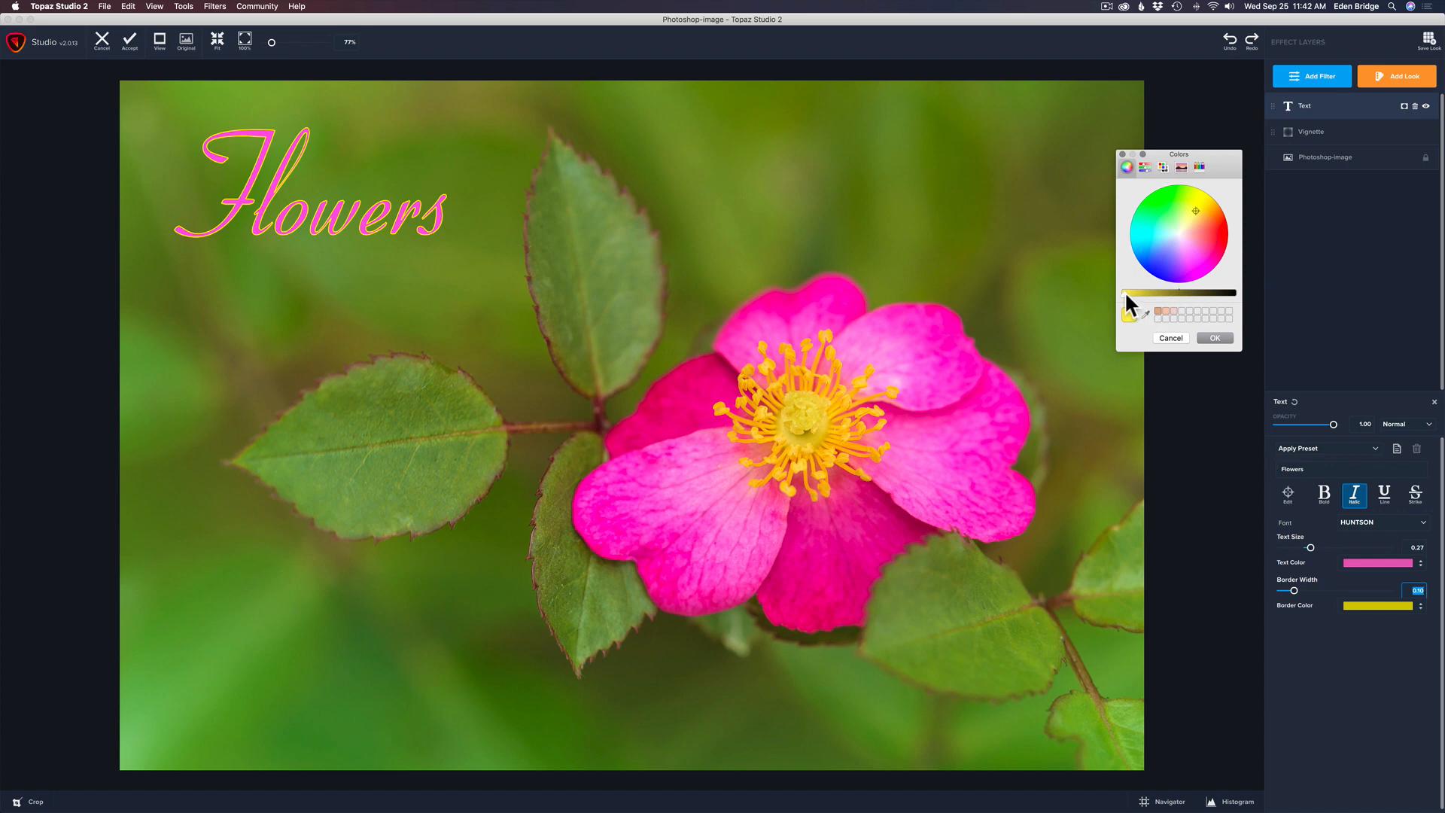
{"action": "mouse_move", "coordinate": [1125, 291]}
{"action": "left_mouse_down"}
{"action": "mouse_move", "coordinate": [1172, 296]}
{"action": "mouse_move", "coordinate": [1140, 293]}
{"action": "left_mouse_up"}
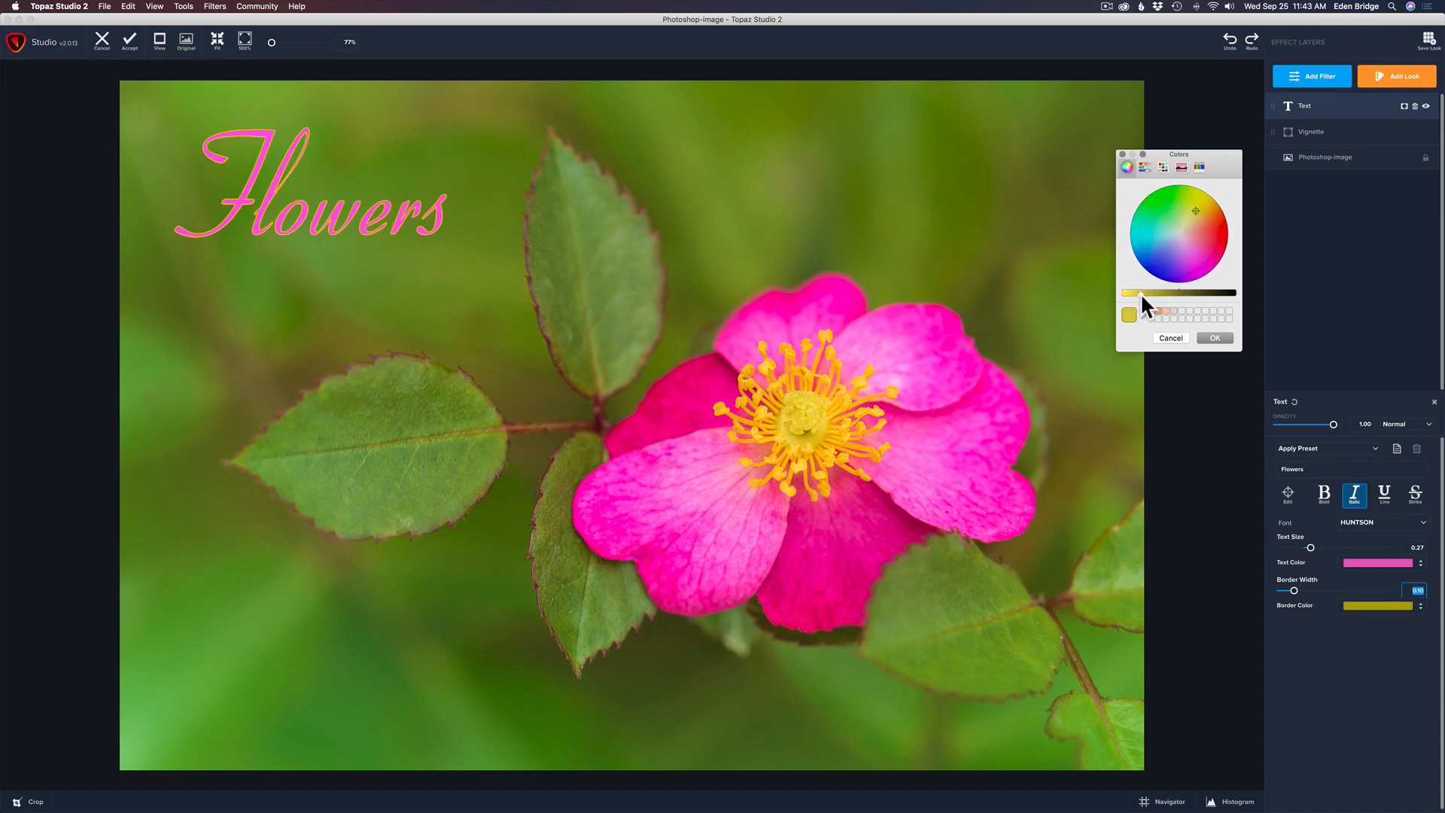
{"action": "left_click", "coordinate": [1296, 590]}
{"action": "mouse_move", "coordinate": [1296, 590]}
{"action": "left_mouse_down"}
{"action": "mouse_move", "coordinate": [1308, 590]}
{"action": "mouse_move", "coordinate": [1293, 591]}
{"action": "left_mouse_up"}
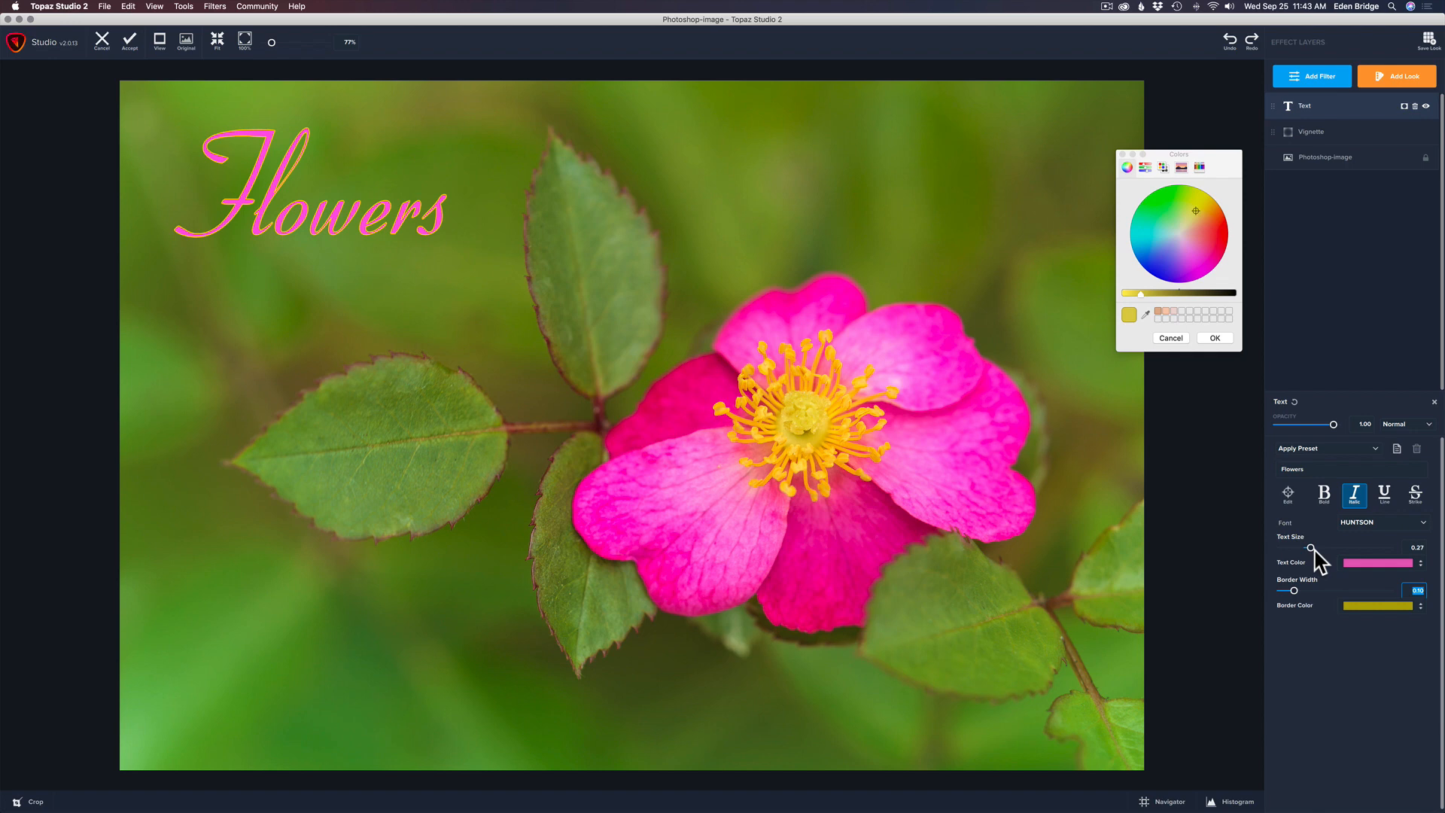
- Change the title's font to .SF Compact Display and move the title inward so the whole word fits within the photo
{"action": "left_click", "coordinate": [1423, 524]}
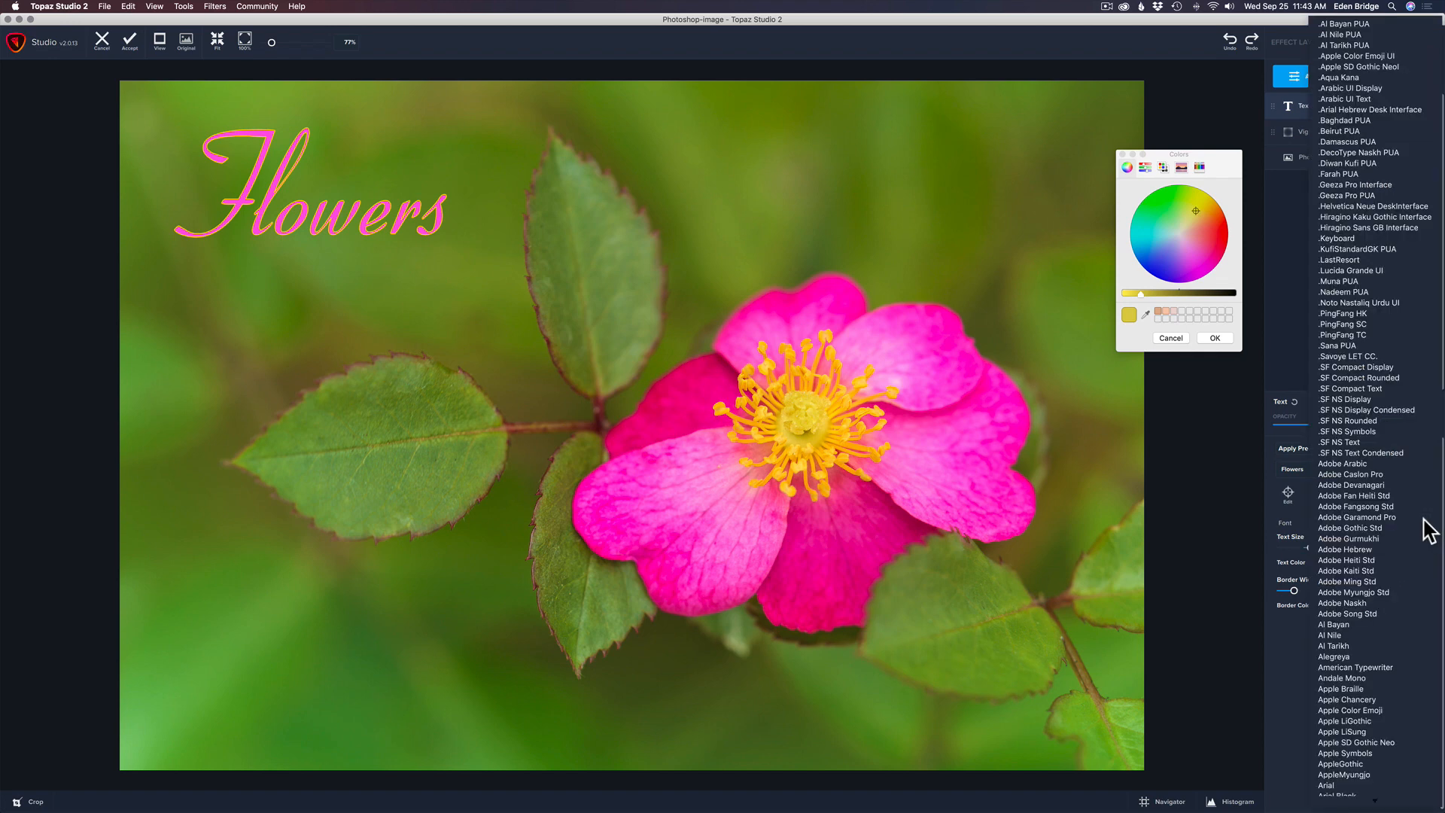
{"action": "left_click", "coordinate": [1368, 367]}
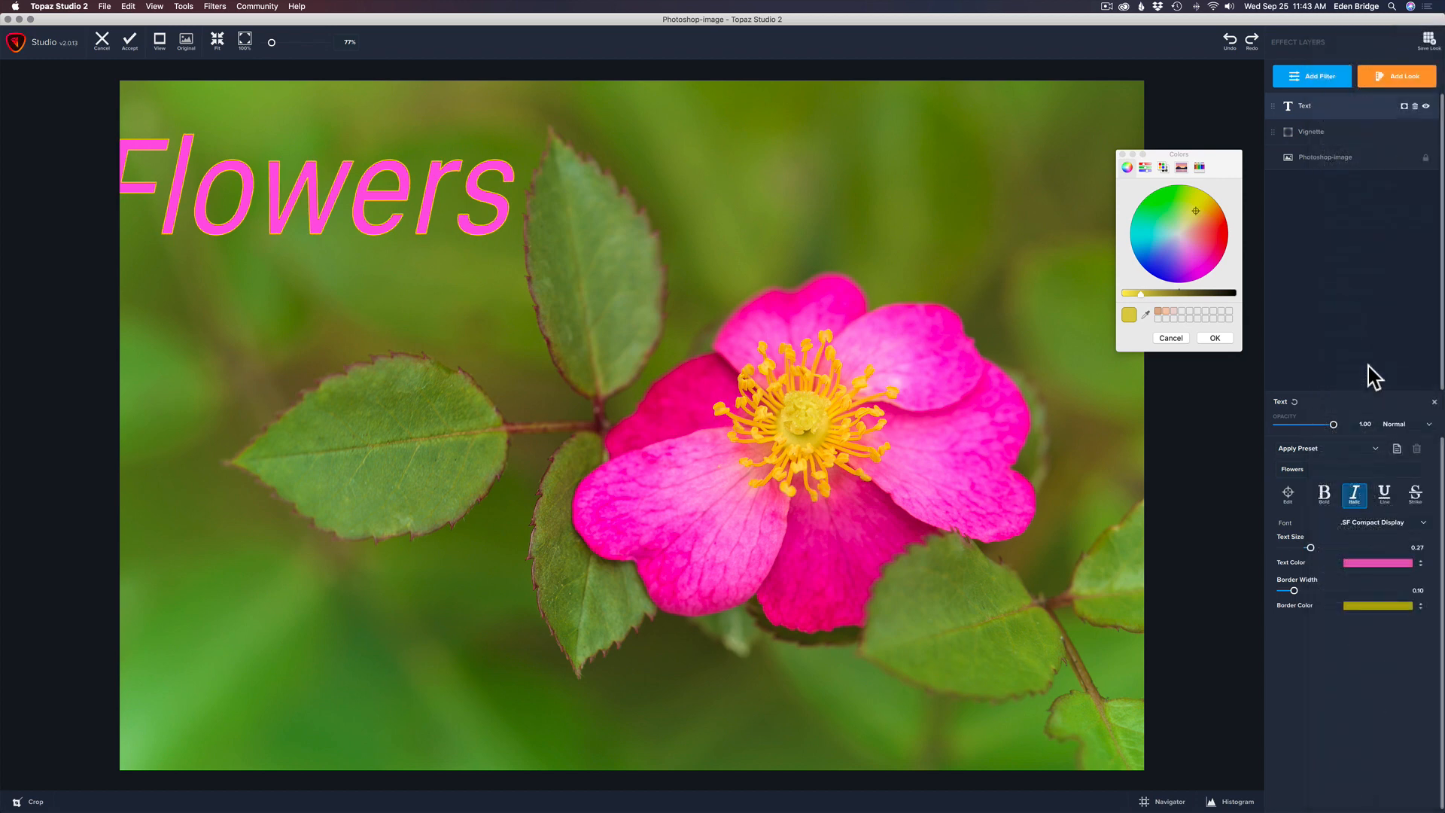
{"action": "left_click", "coordinate": [1289, 495]}
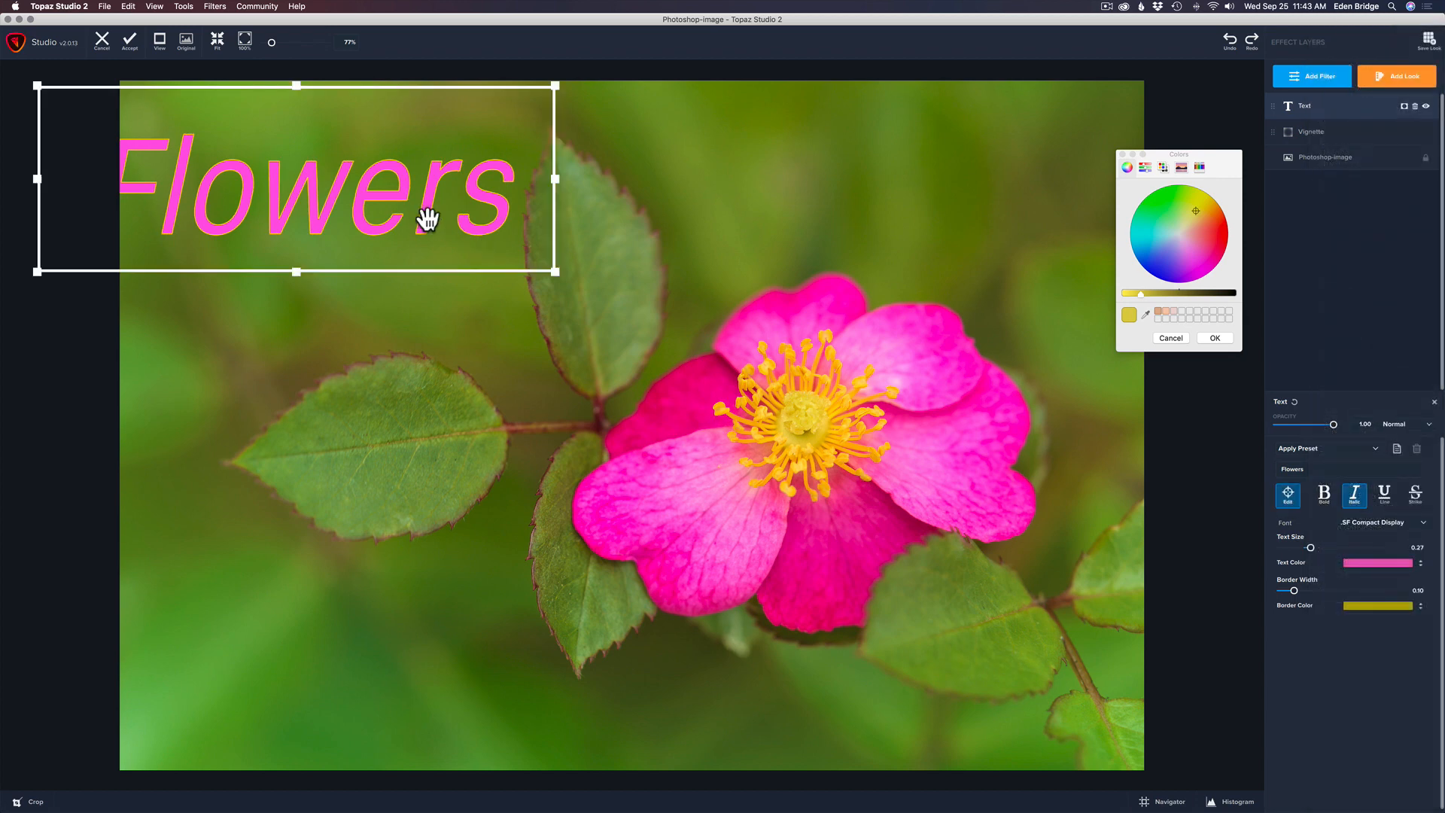
{"action": "left_click_drag", "start_coordinate": [378, 207], "coordinate": [432, 231]}
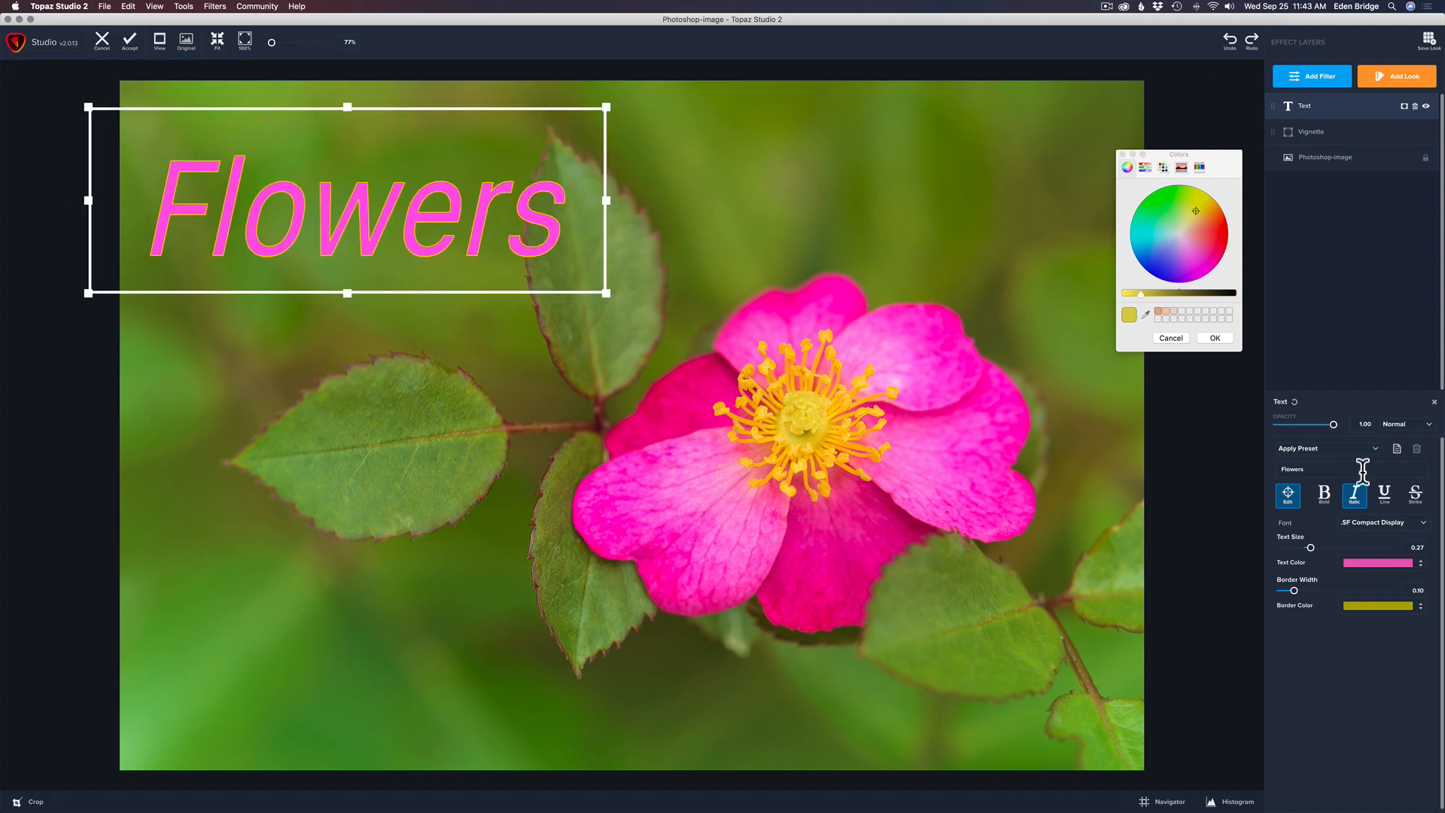
{"action": "left_click", "coordinate": [1289, 497]}
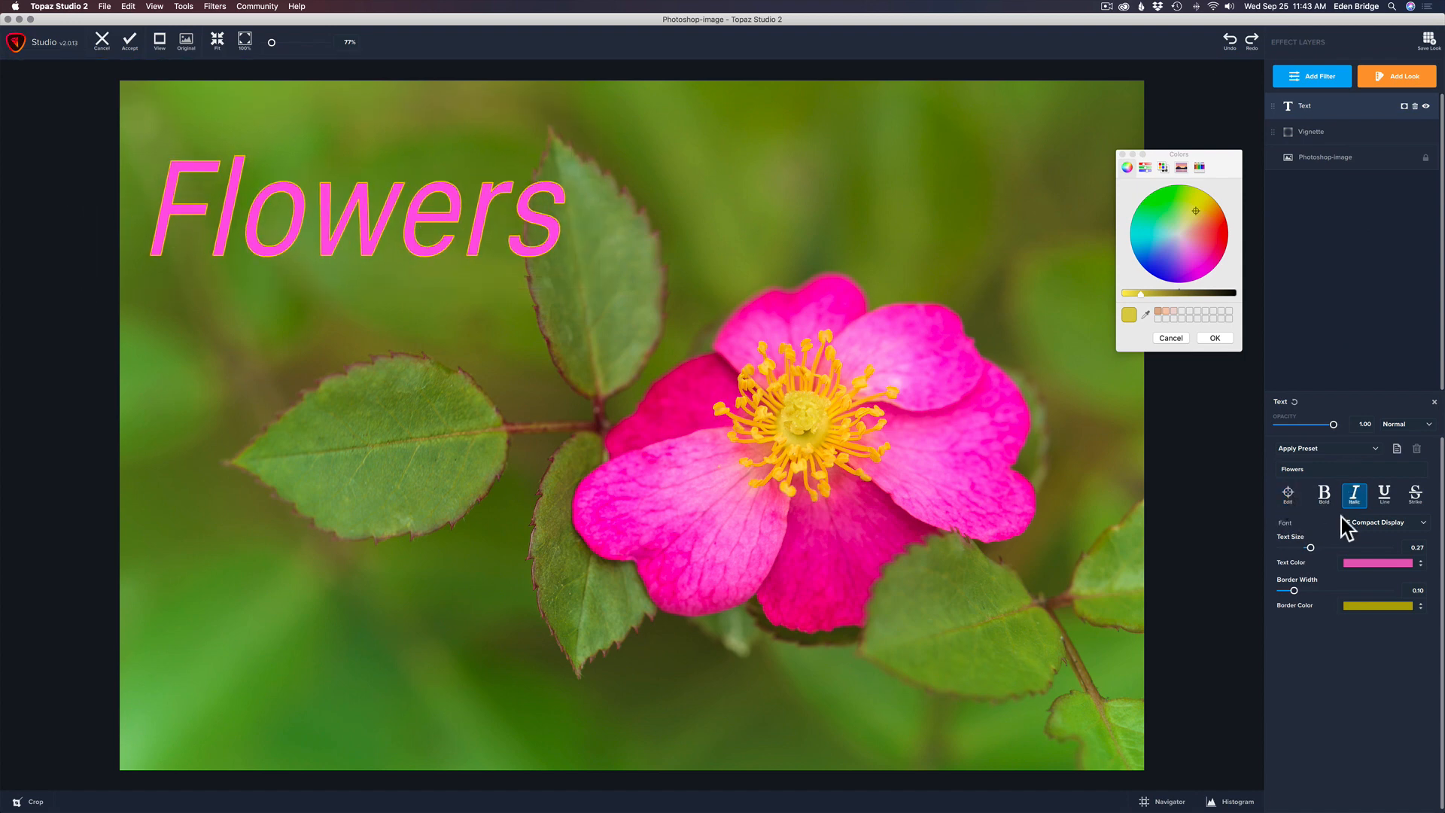
- Reduce the title's text size to 0.16 and move it closer to the photo's upper-left corner
{"action": "left_click_drag", "start_coordinate": [1311, 548], "coordinate": [1298, 549]}
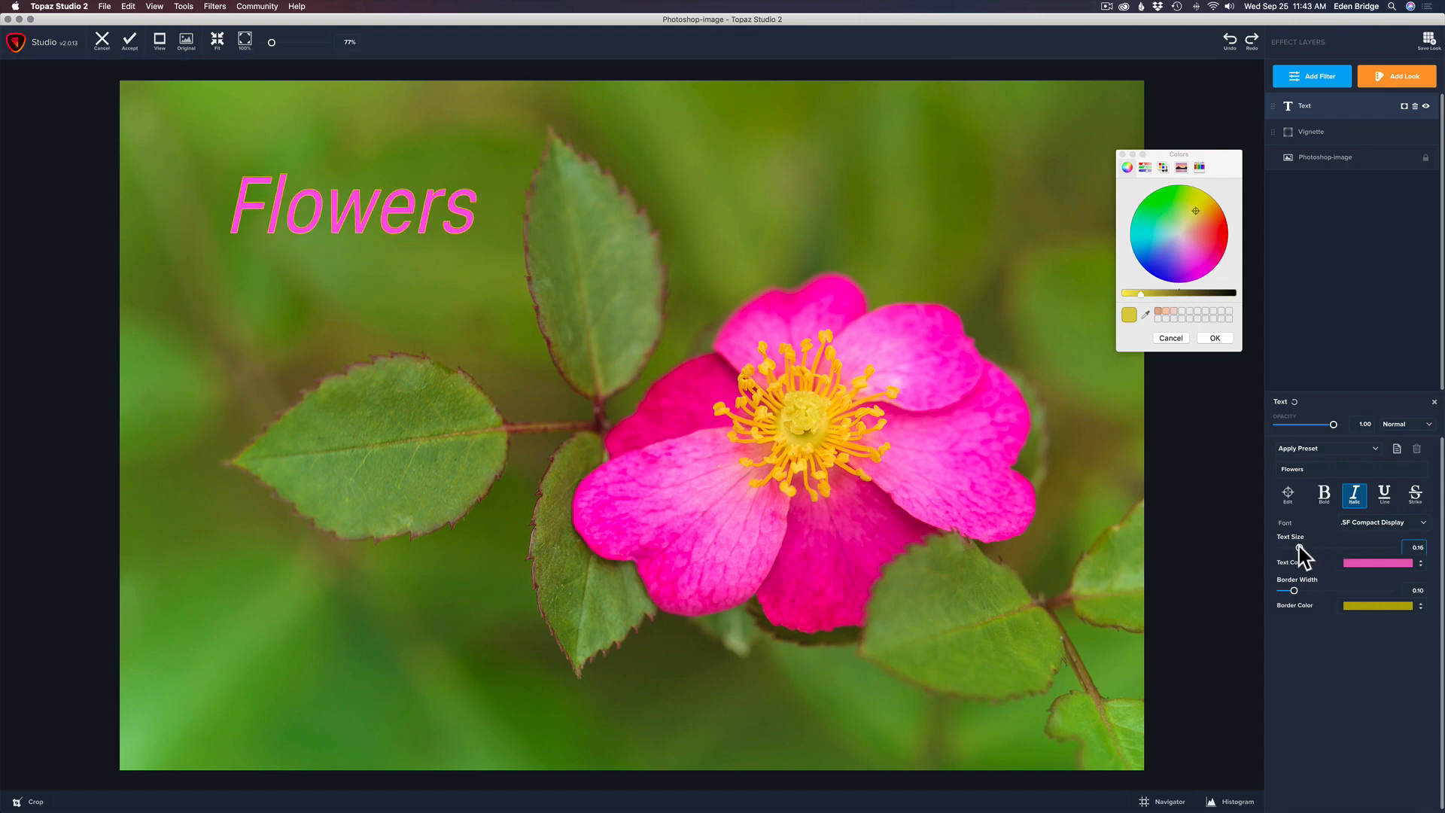
{"action": "left_click", "coordinate": [1288, 496]}
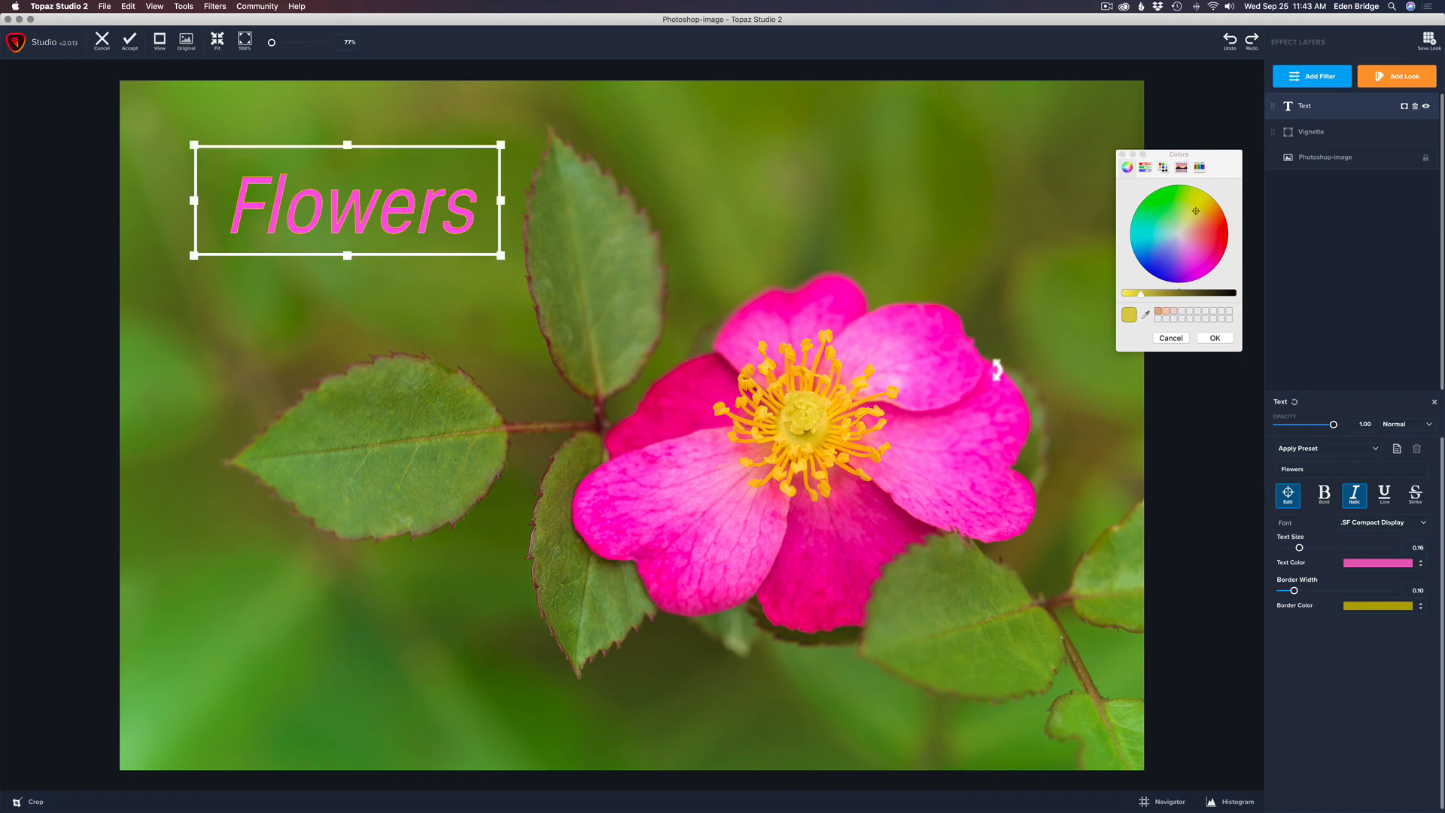
{"action": "left_click_drag", "start_coordinate": [415, 221], "coordinate": [385, 200]}
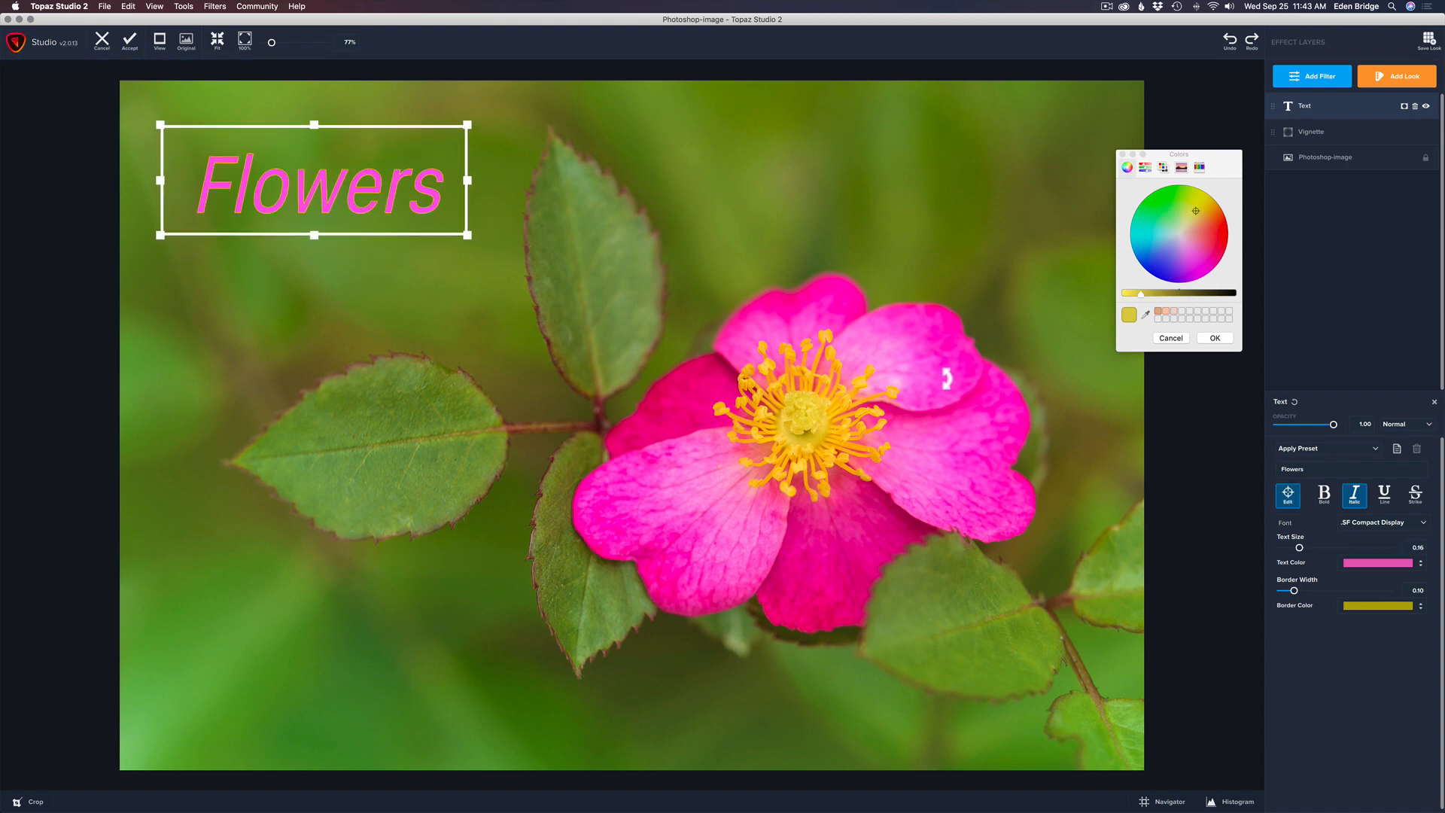
{"action": "left_click", "coordinate": [1288, 497]}
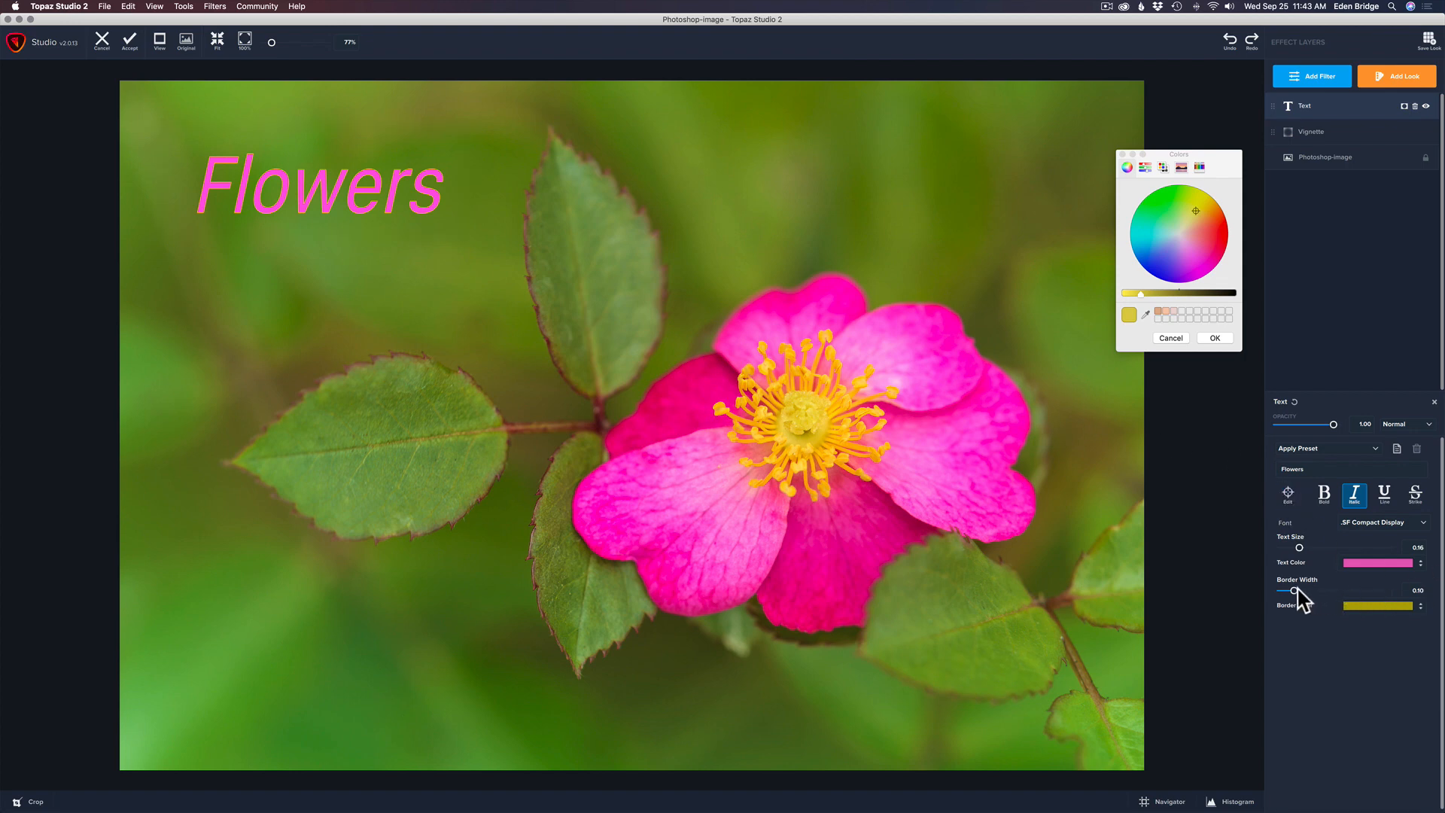
- Widen the title's border to 0.27, accept the yellow border colour and apply all the edits back to the Photoshop document
{"action": "left_click_drag", "start_coordinate": [1293, 590], "coordinate": [1313, 593]}
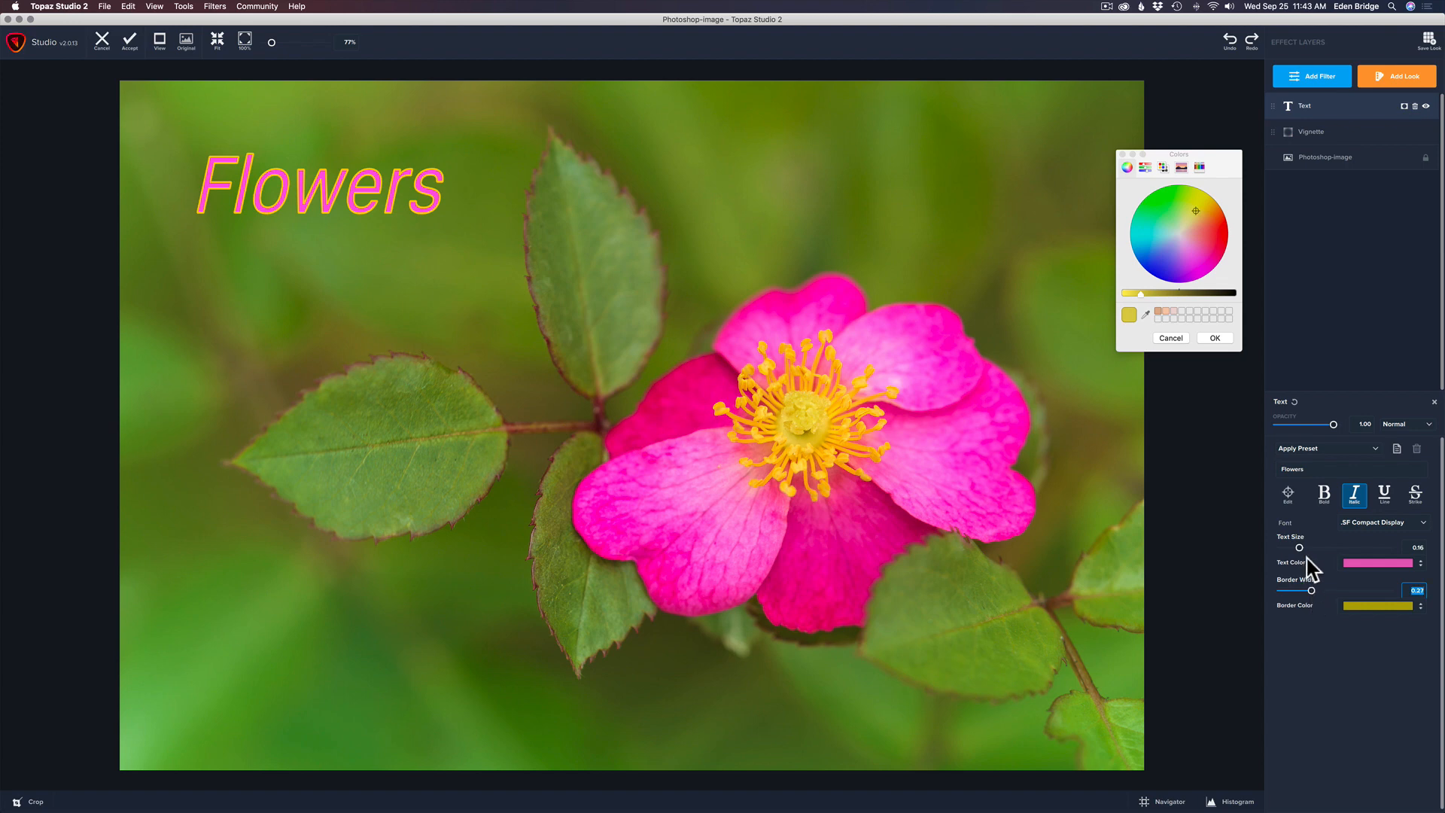
{"action": "left_click", "coordinate": [1215, 339]}
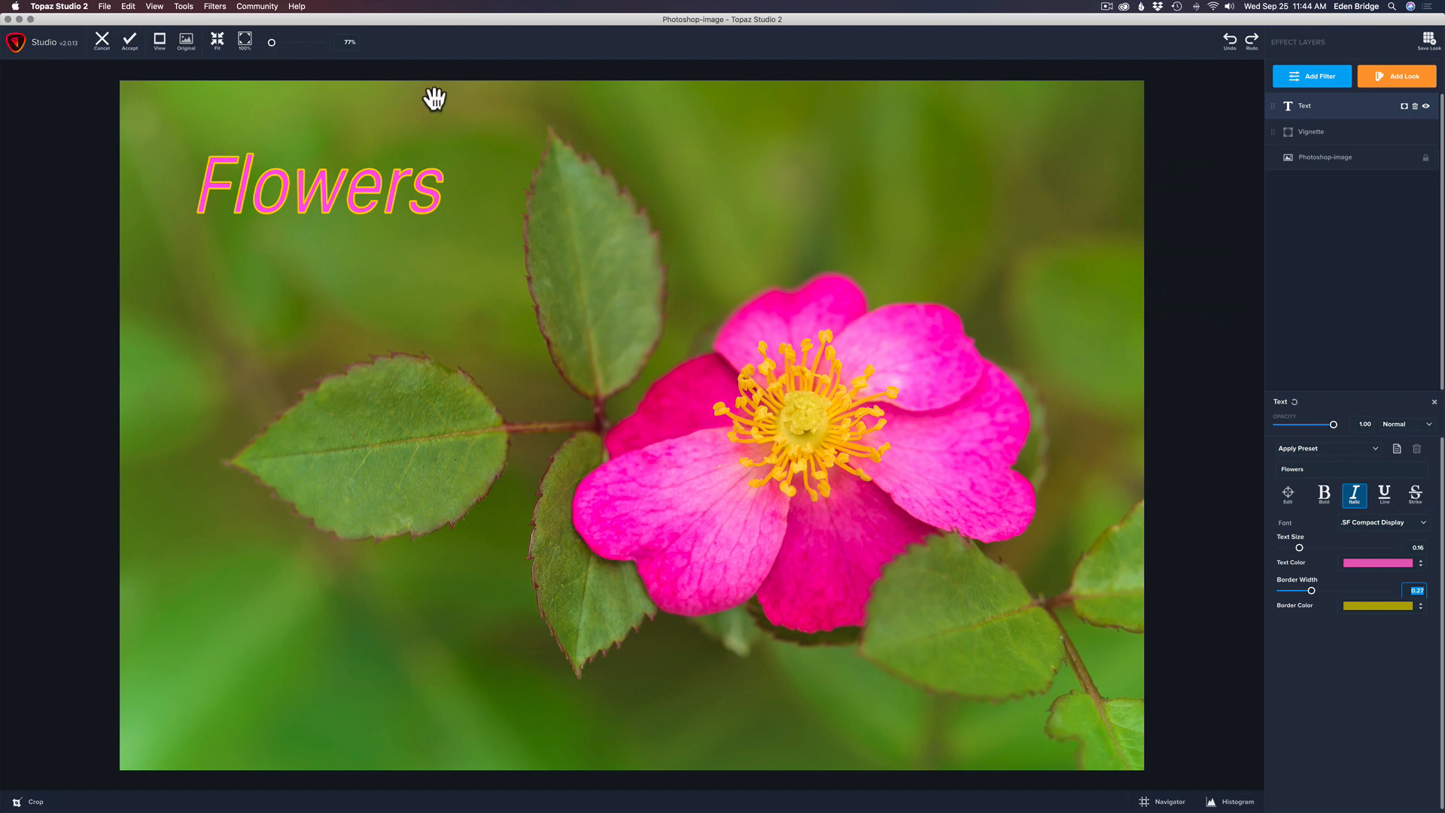
{"action": "left_click", "coordinate": [131, 43]}
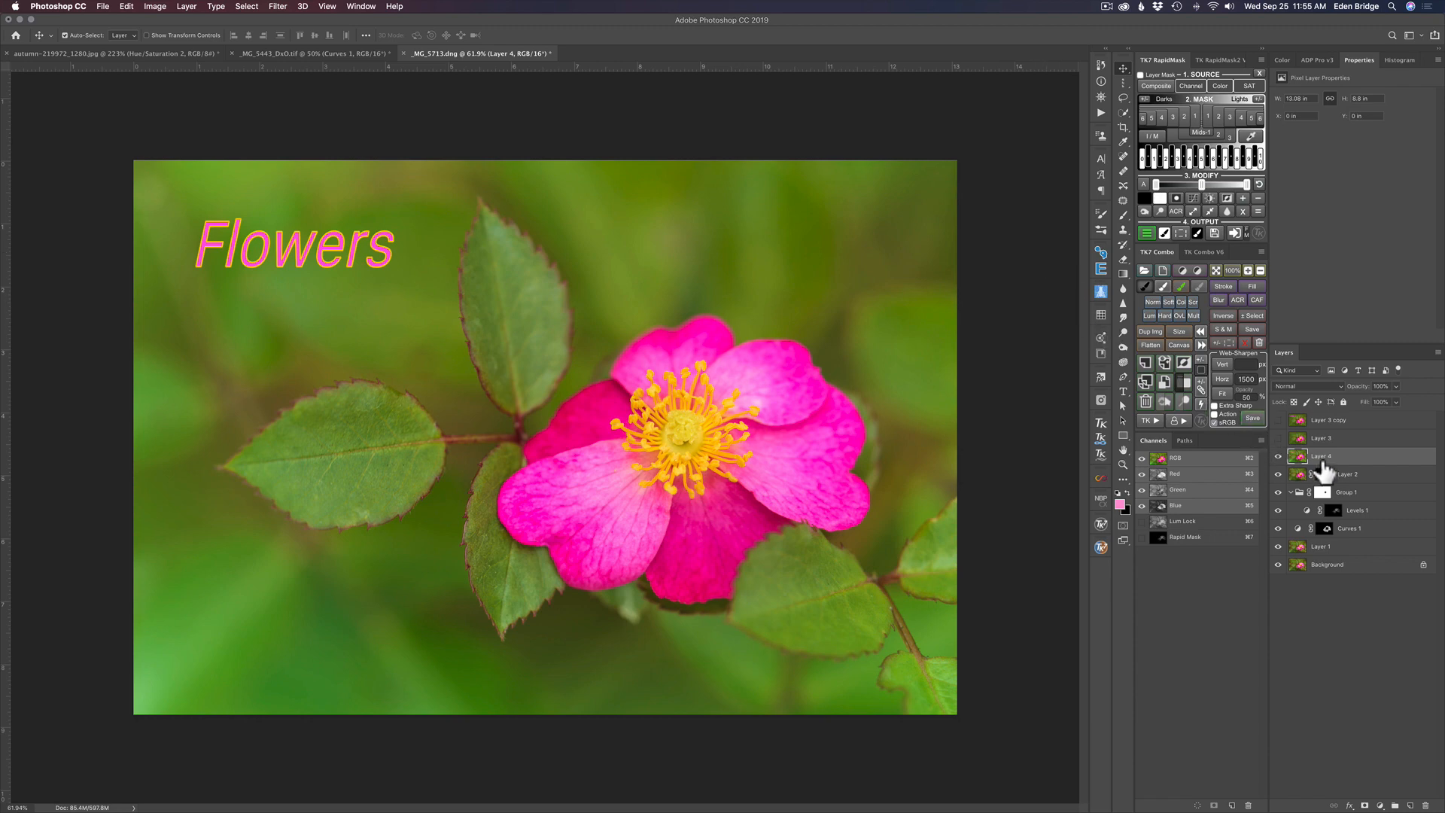
- Hide and reshow Layer 4 in Photoshop to compare the photo before and after the Topaz Studio edits
{"action": "left_click", "coordinate": [1278, 457]}
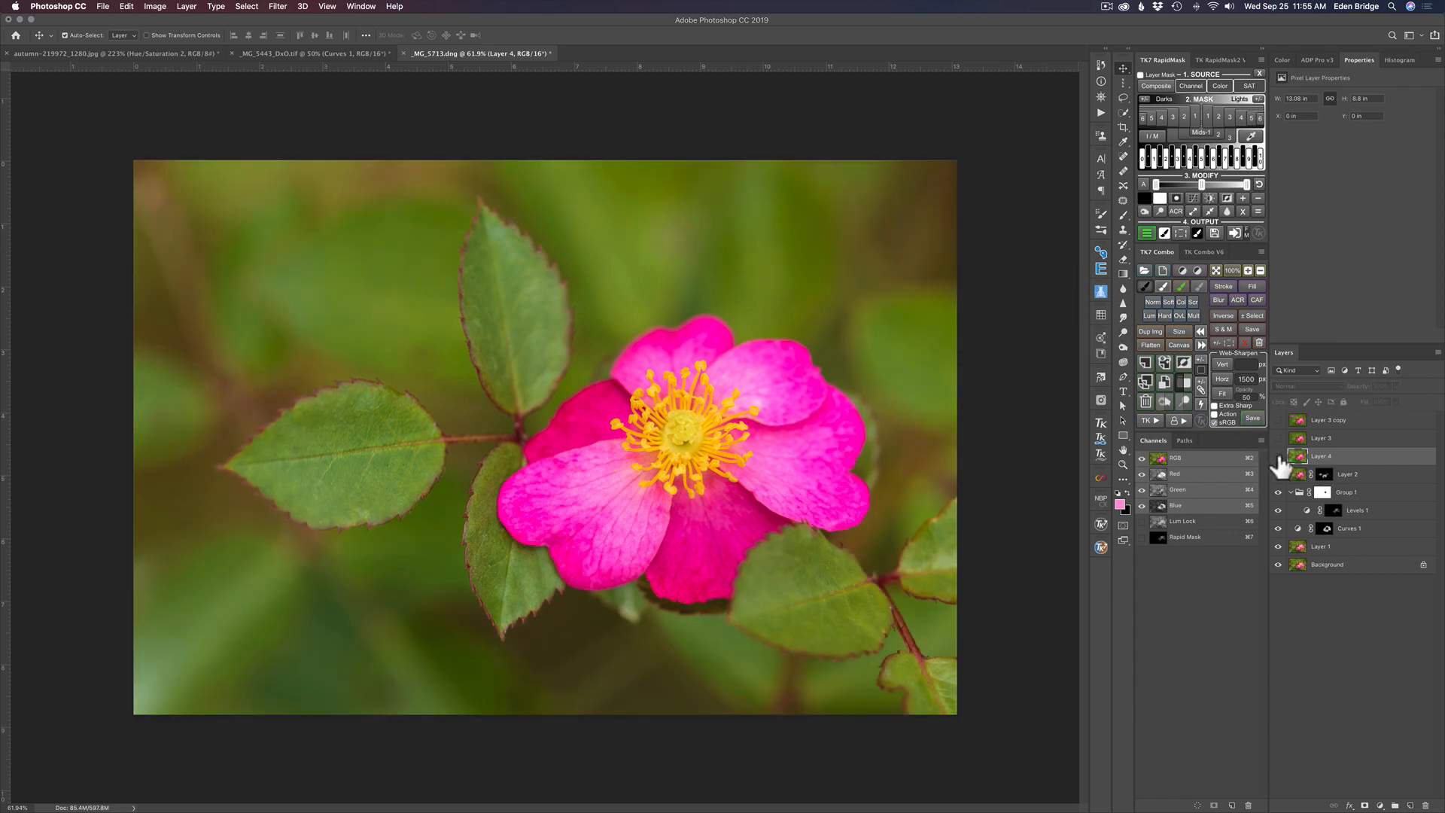
{"action": "left_click", "coordinate": [1278, 457]}
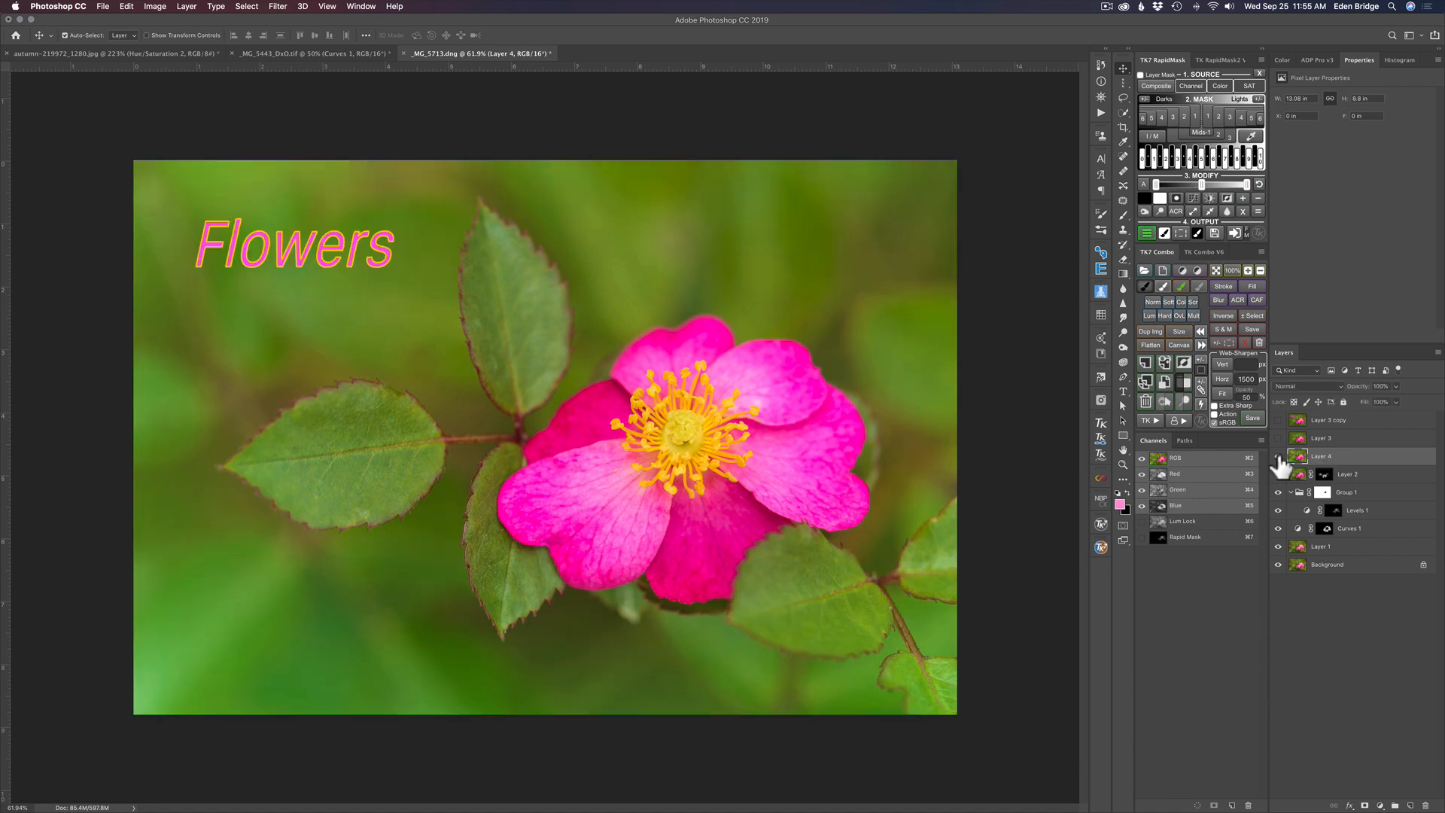